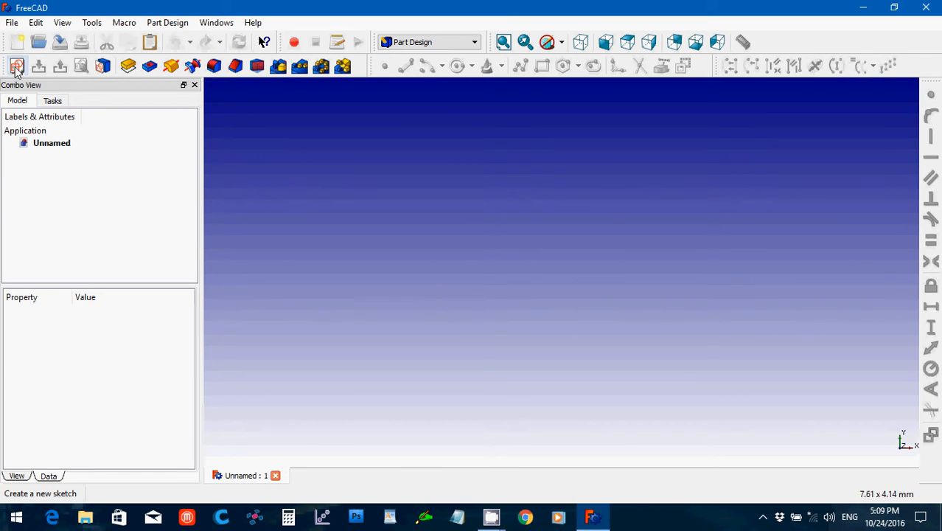
# Step: Create a new sketch on the XZ plane with zero offset
pyautogui.click(16, 67)
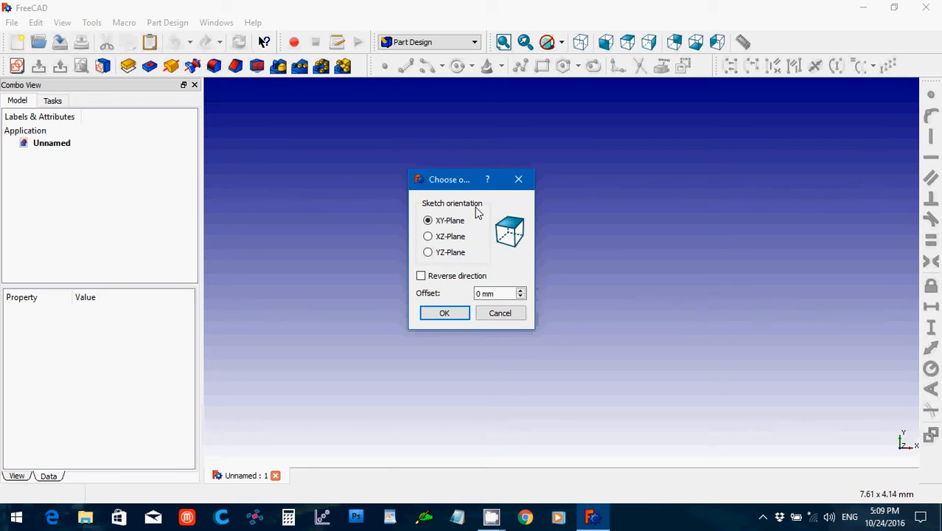
pyautogui.click(432, 239)
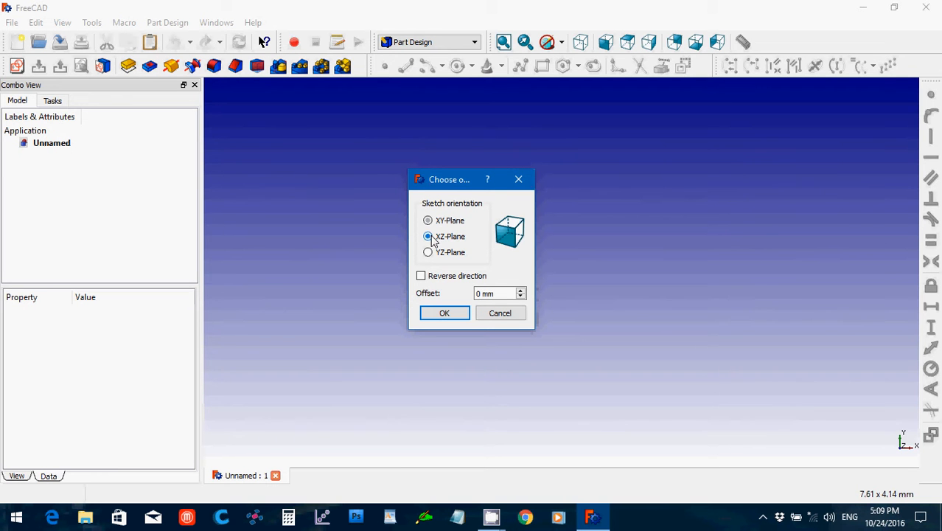
pyautogui.click(446, 315)
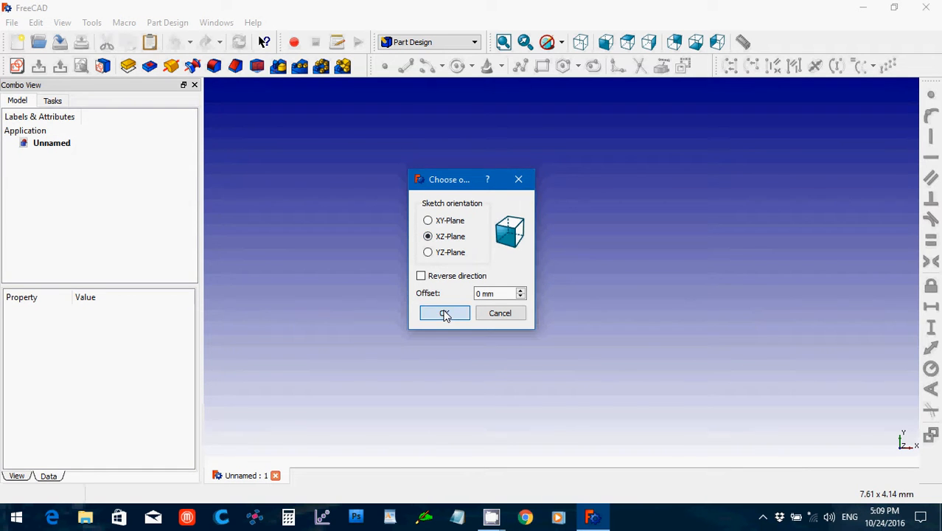
# Step: Sketch a rectangle about 103 by 53 mm spanning the vertical axis, with its lower edge along the horizontal axis
pyautogui.click(542, 66)
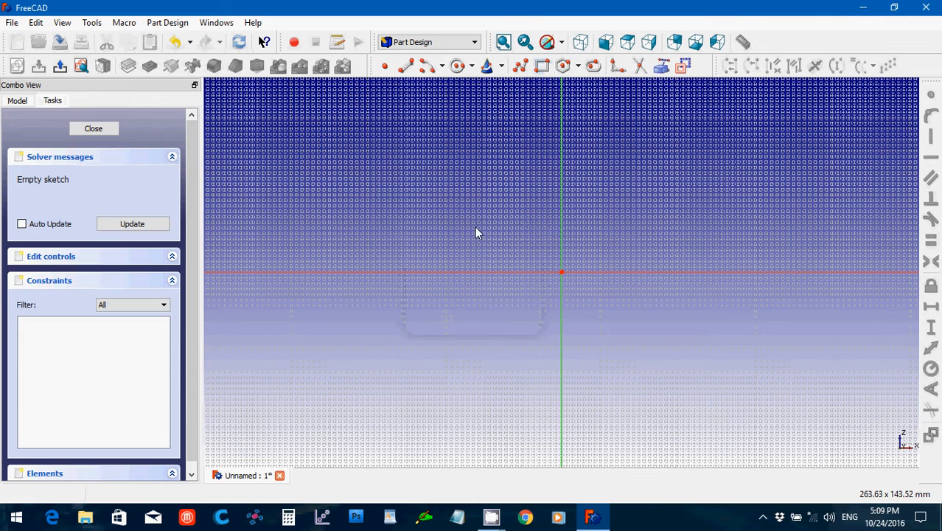
pyautogui.click(416, 129)
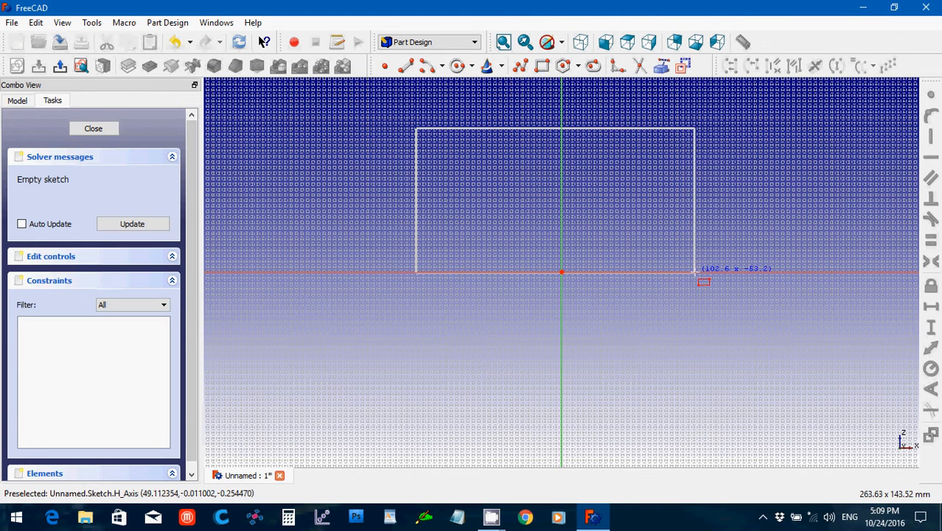
pyautogui.click(695, 273)
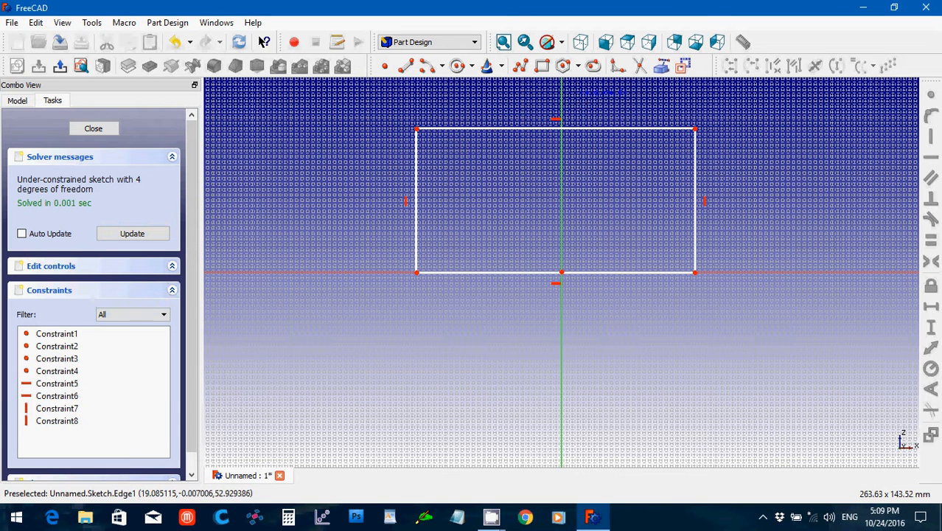
# Step: Sketch three circles in a row inside the rectangle, the middle one about 5 mm in radius near the vertical axis
pyautogui.click(458, 68)
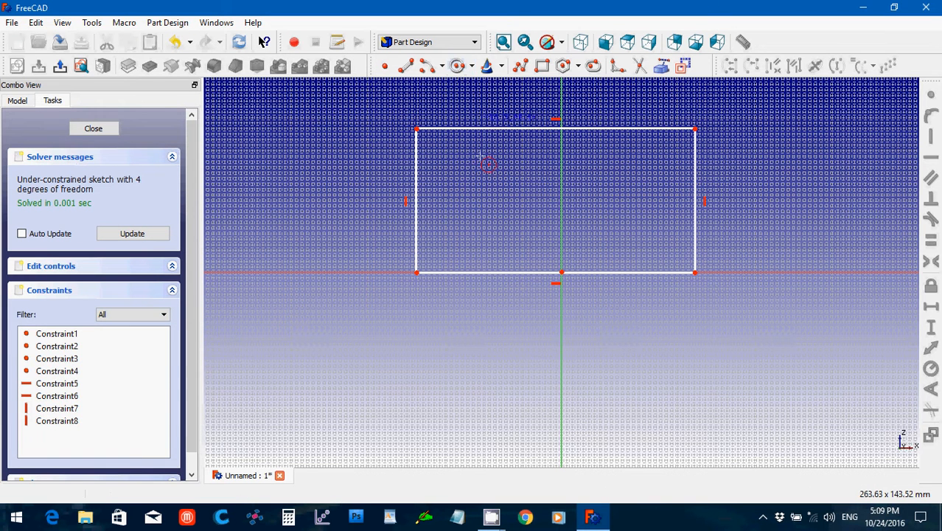
pyautogui.click(470, 193)
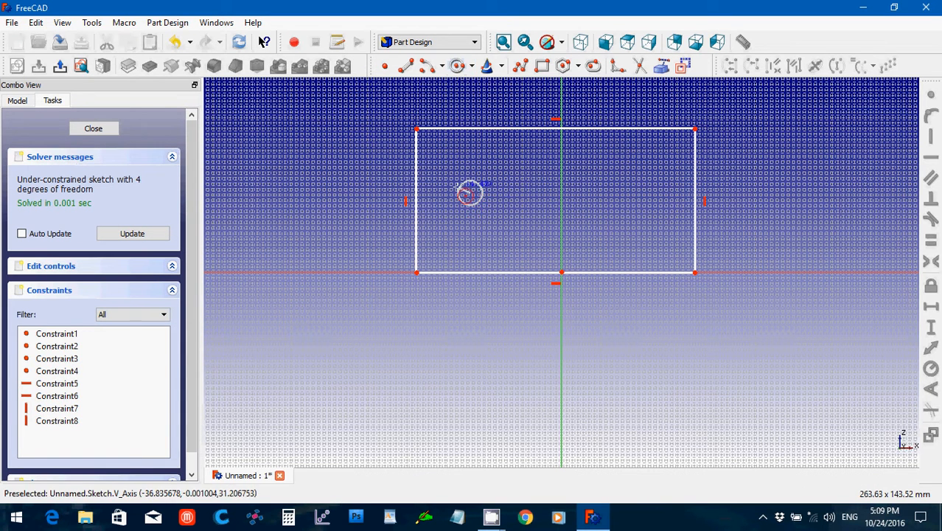
pyautogui.click(482, 198)
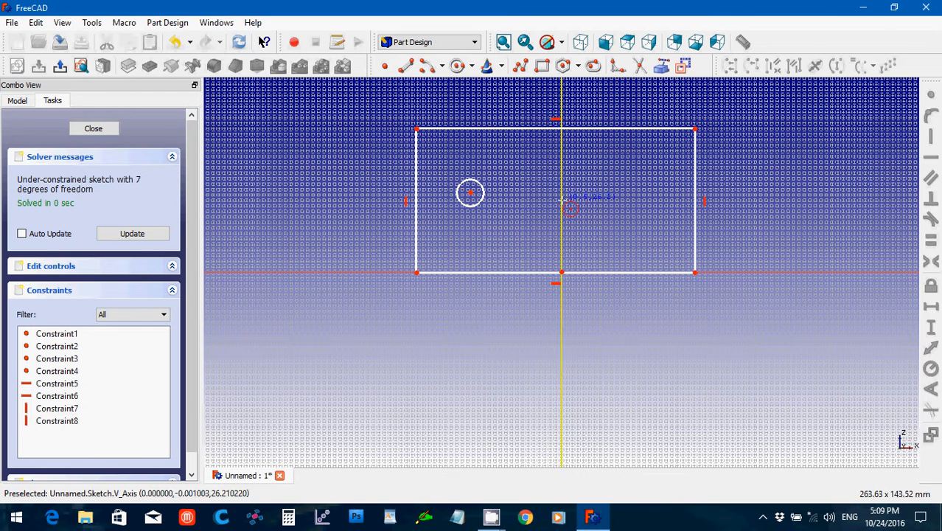
pyautogui.click(564, 200)
pyautogui.click(578, 199)
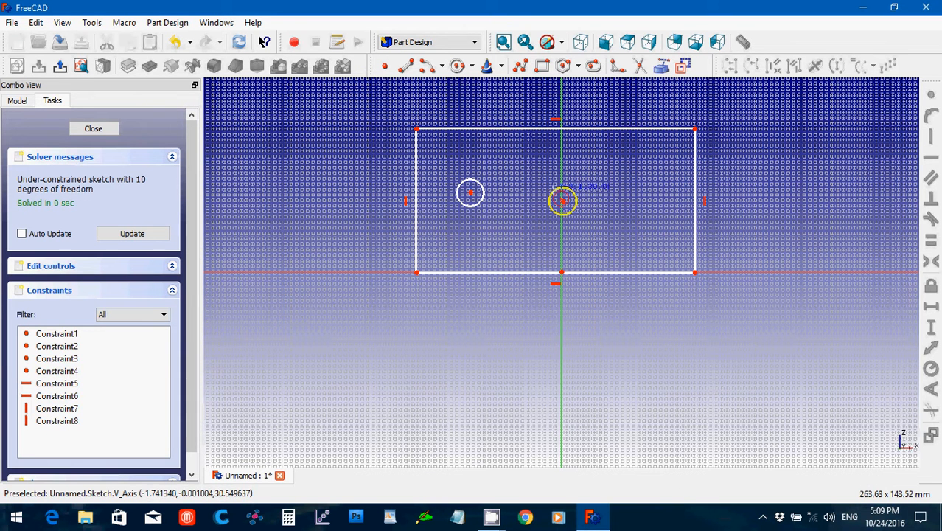
pyautogui.click(635, 202)
pyautogui.click(642, 189)
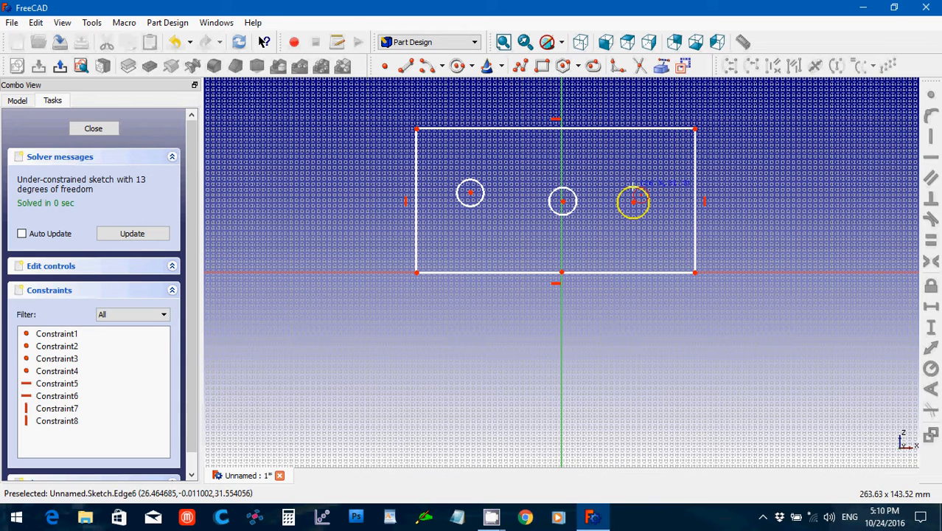
pyautogui.press('Escape')
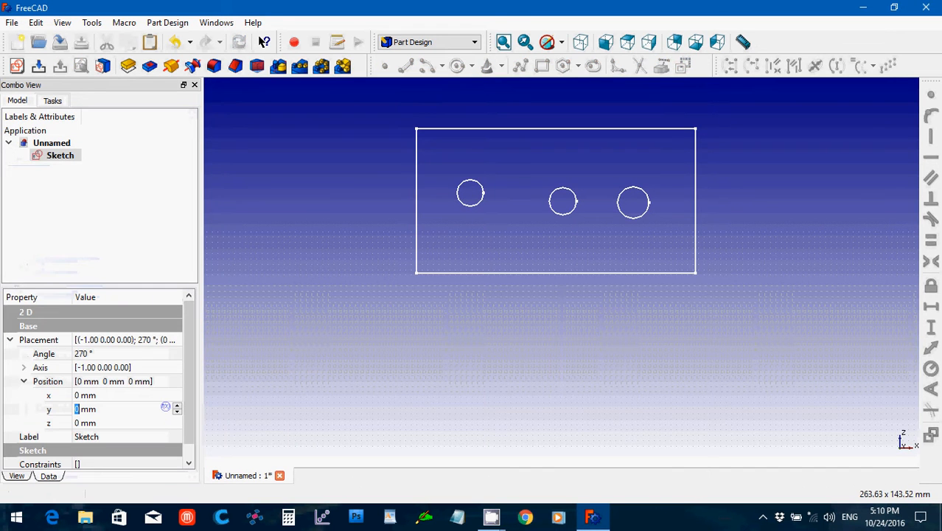
# Step: Reopen the sketch for editing and constrain the rectangle's horizontal length to 56 mm
pyautogui.click(64, 159)
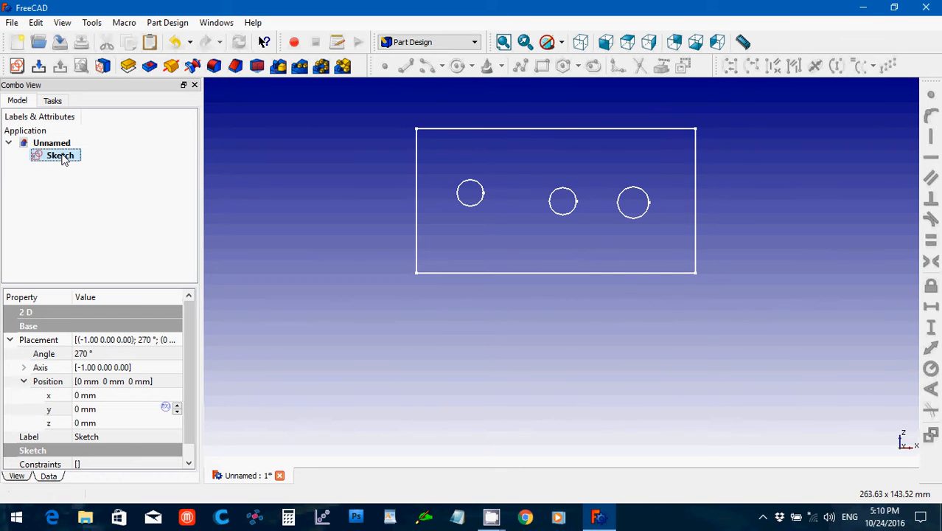
pyautogui.doubleClick(62, 157)
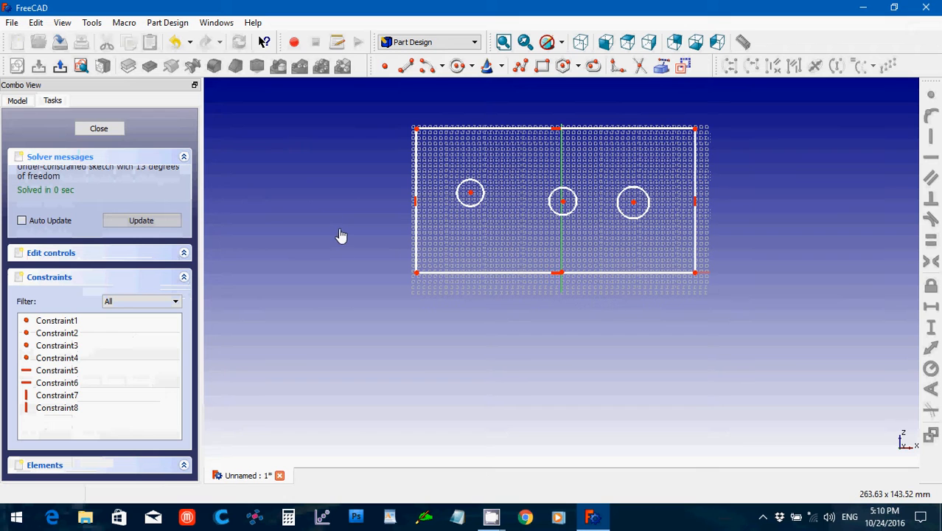
pyautogui.click(456, 272)
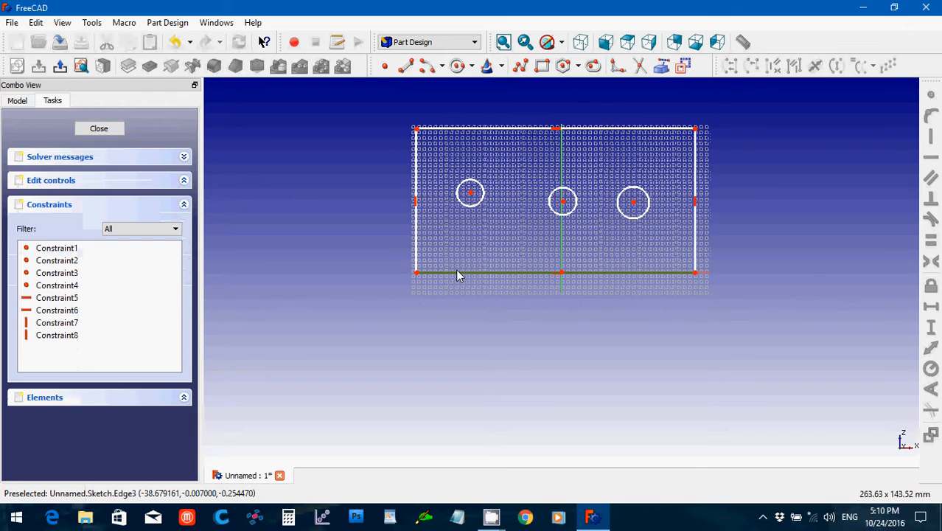
pyautogui.click(932, 308)
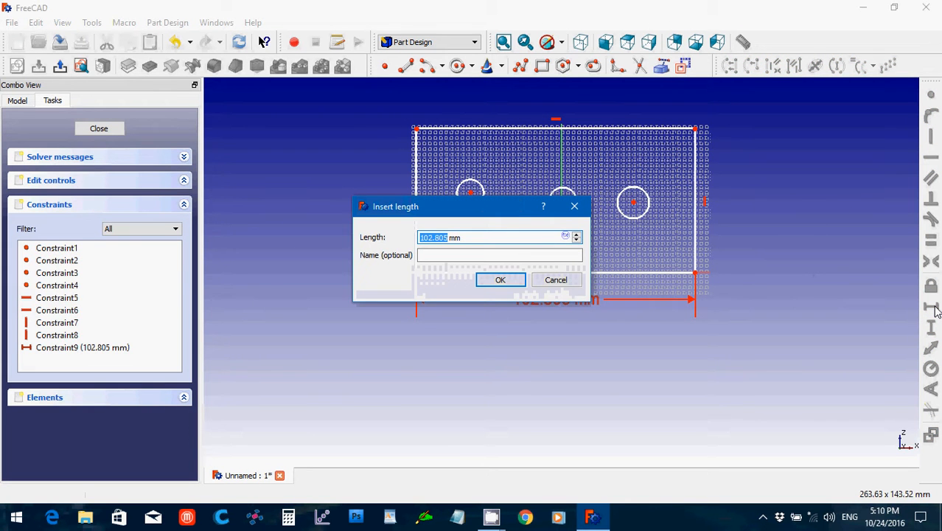
pyautogui.write('56')
pyautogui.press('Return')
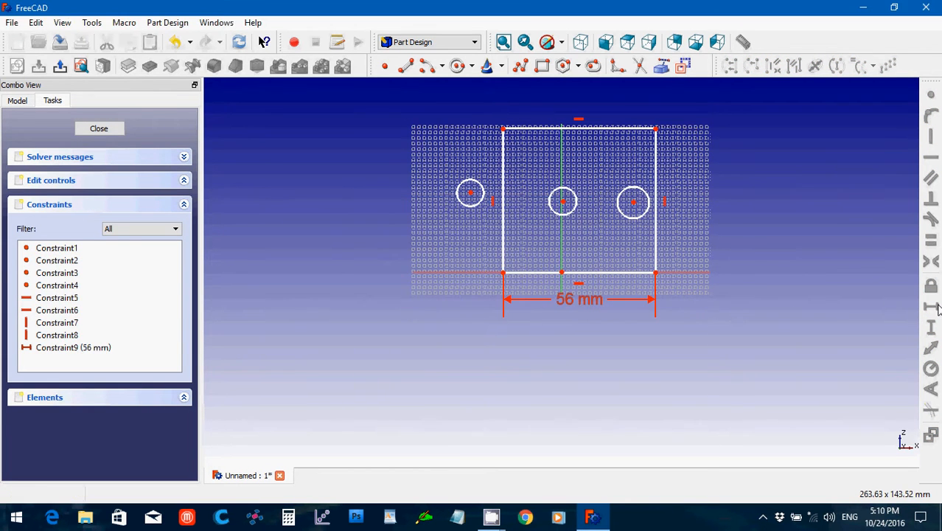
# Step: Constrain the rectangle's vertical side to a height of 22 mm
pyautogui.click(657, 254)
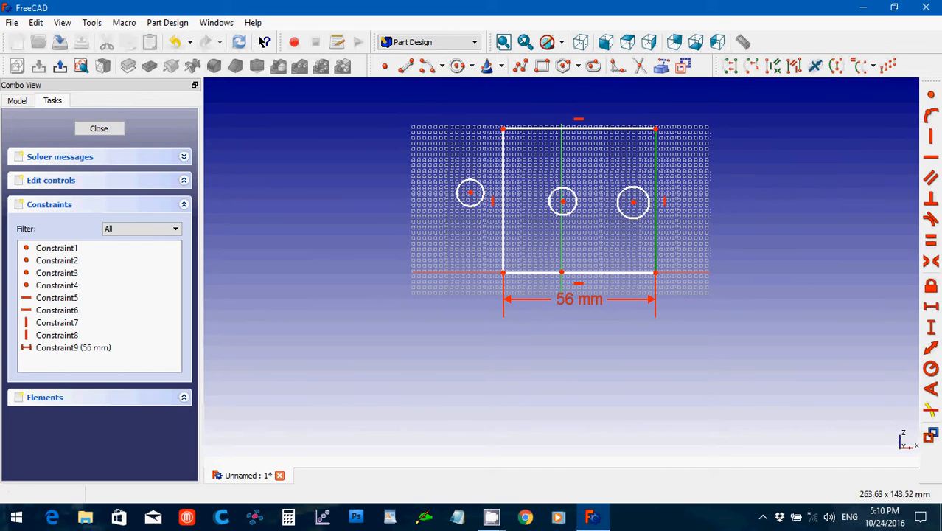
pyautogui.click(932, 328)
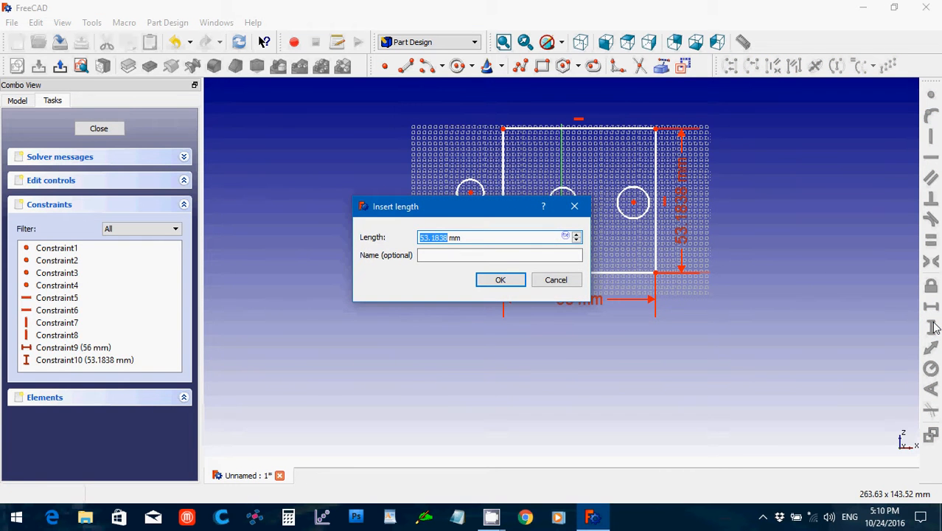
pyautogui.write('22')
pyautogui.press('Return')
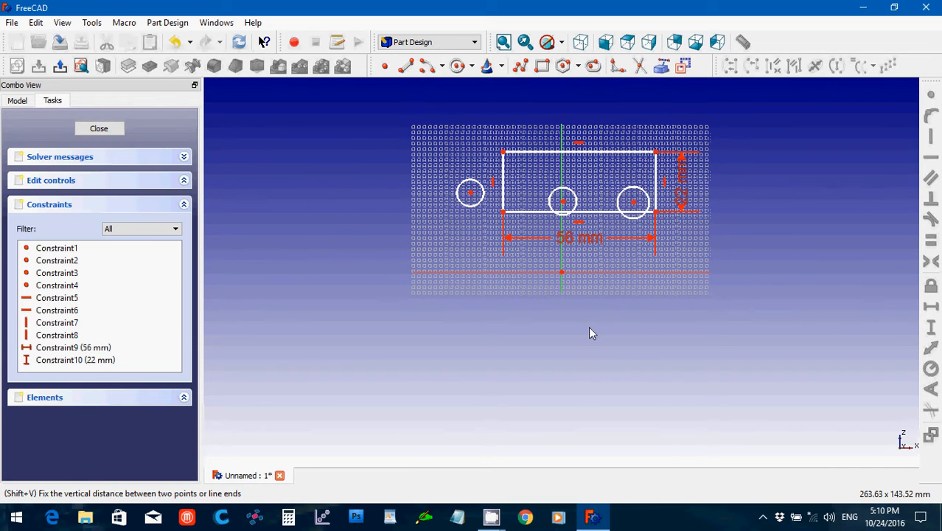
# Step: Move the rectangle down close to the horizontal axis and fix its lower-right corner onto that axis
pyautogui.scroll(5, 582, 342)
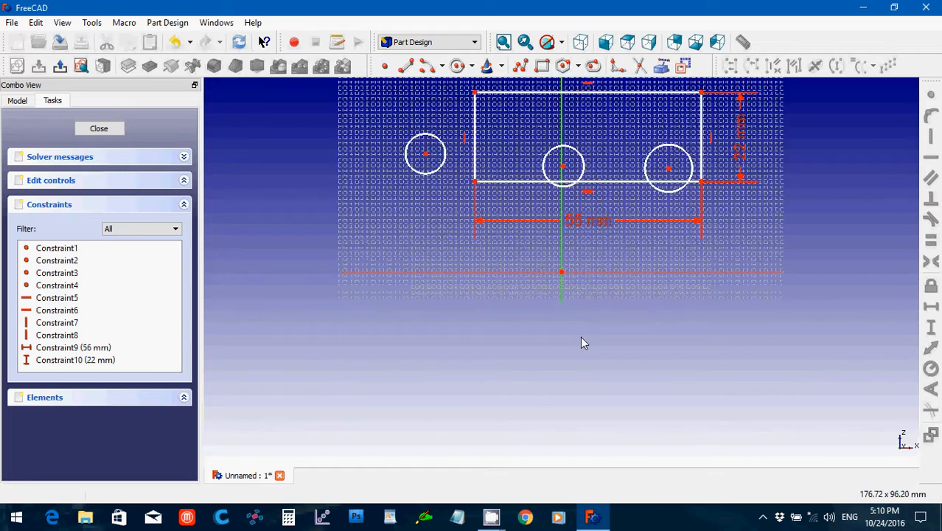
pyautogui.press('Down')
pyautogui.press('Down')
pyautogui.press('Down')
pyautogui.press('Down')
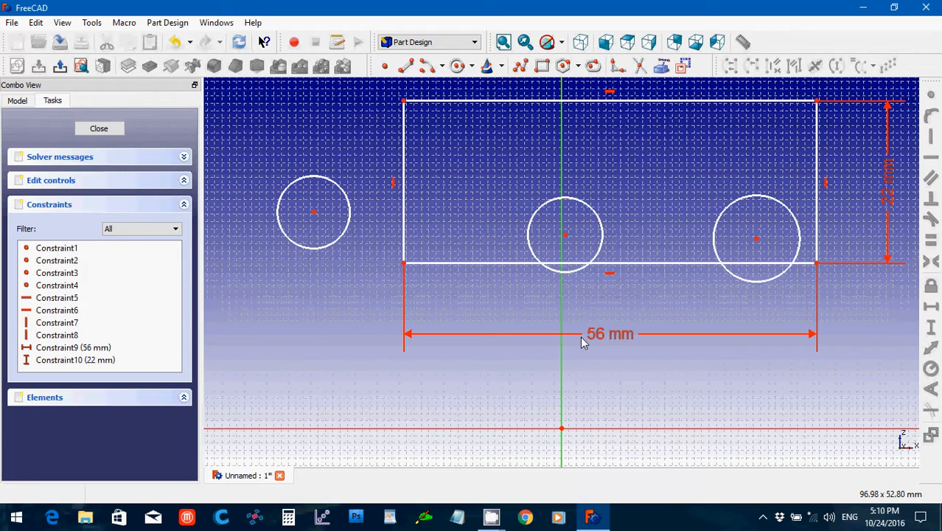
pyautogui.moveTo(649, 264); pyautogui.dragTo(597, 418)
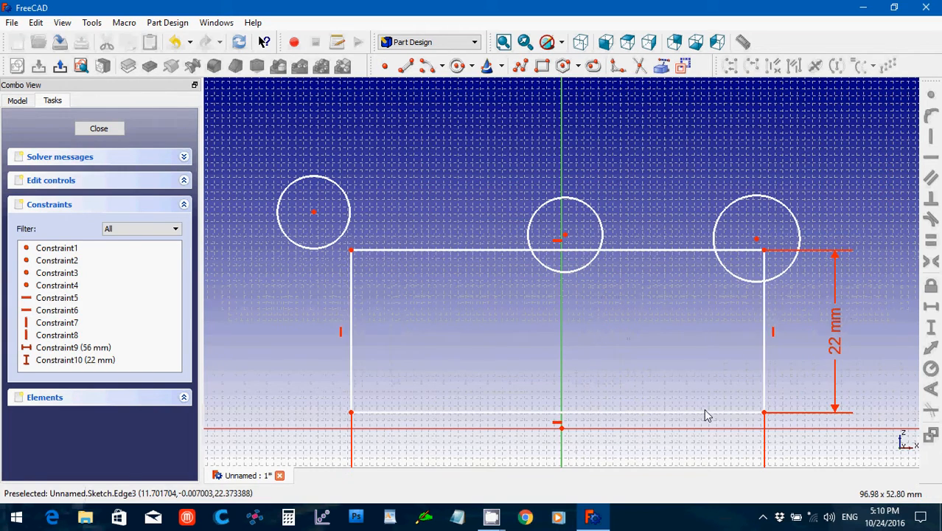
pyautogui.click(764, 416)
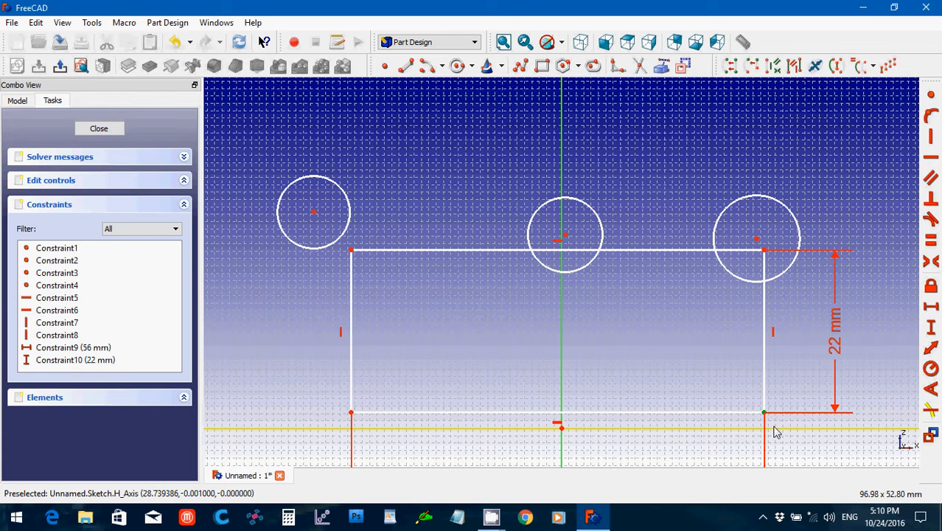
pyautogui.click(775, 431)
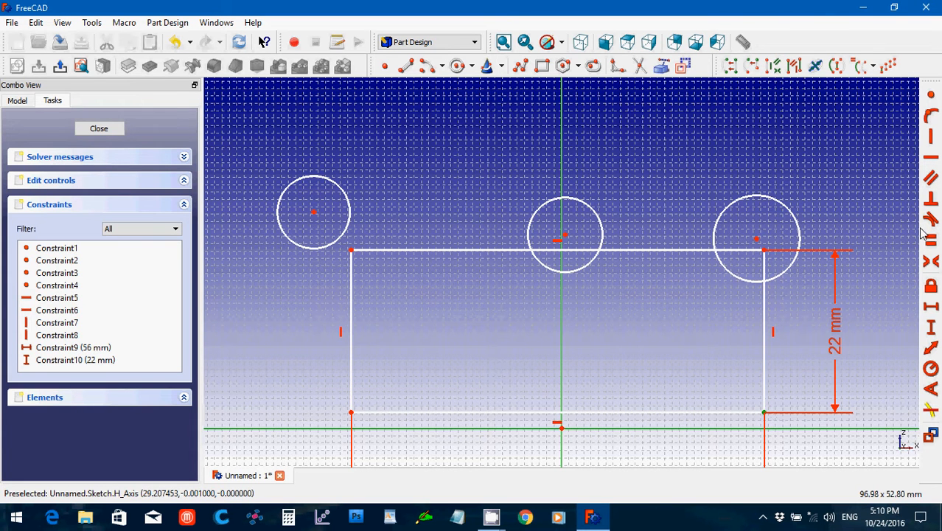
pyautogui.click(932, 118)
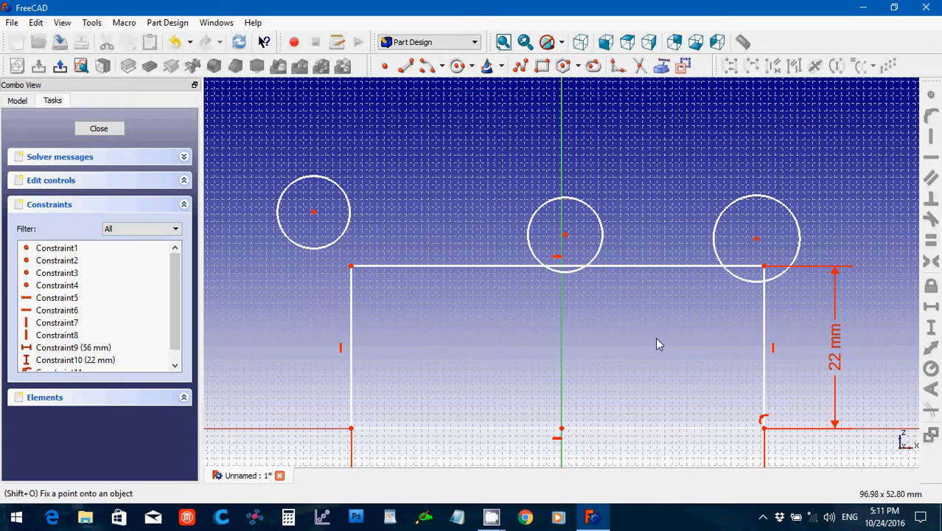
# Step: Make the rectangle's two lower corners symmetric about the vertical axis
pyautogui.click(351, 430)
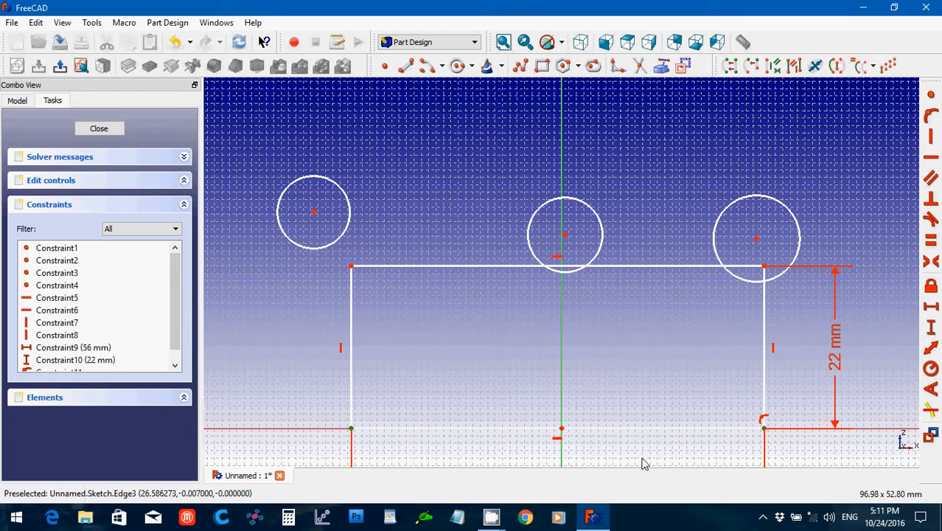
pyautogui.click(562, 446)
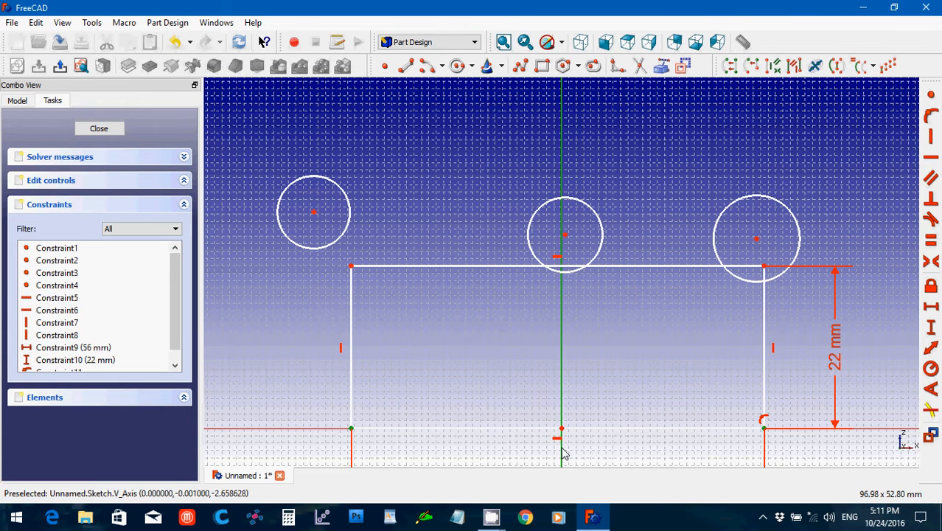
pyautogui.click(932, 263)
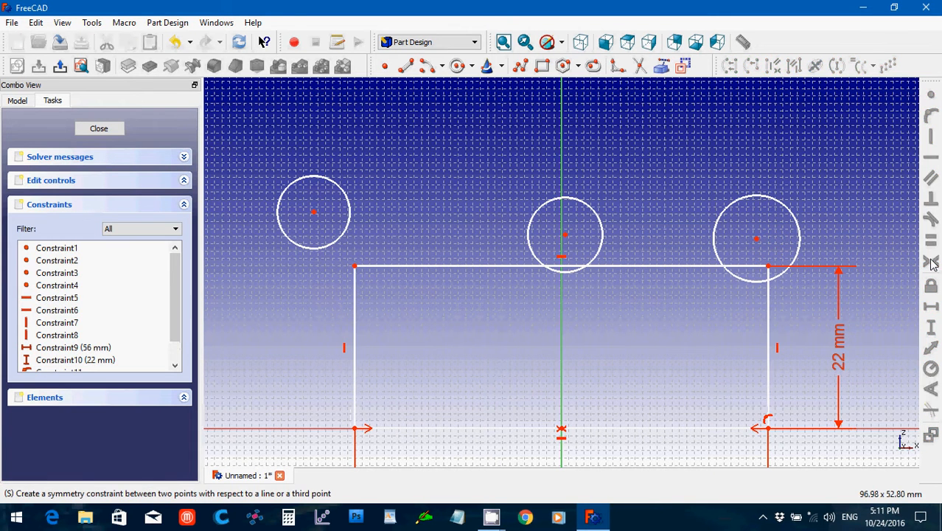
# Step: Fix the middle circle's centre onto the vertical axis and set its radius to 2 mm
pyautogui.click(565, 236)
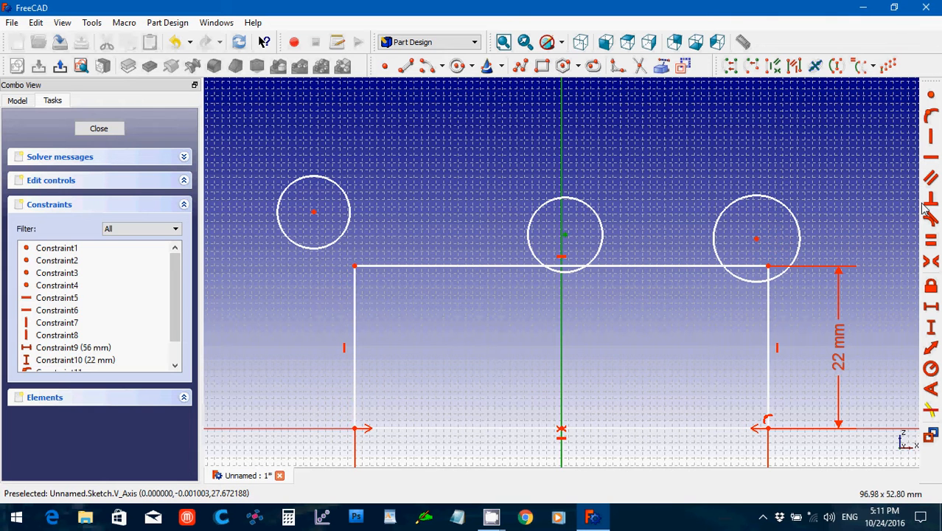
pyautogui.click(931, 118)
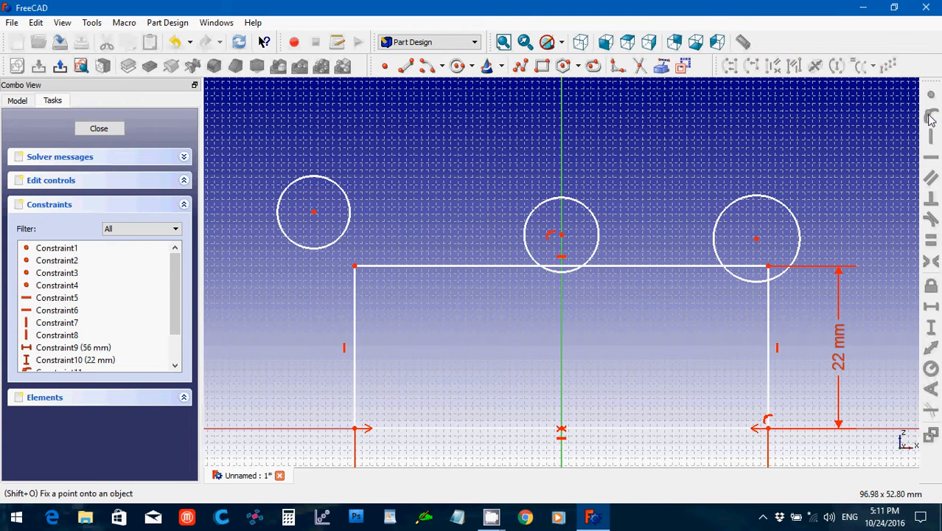
pyautogui.click(597, 261)
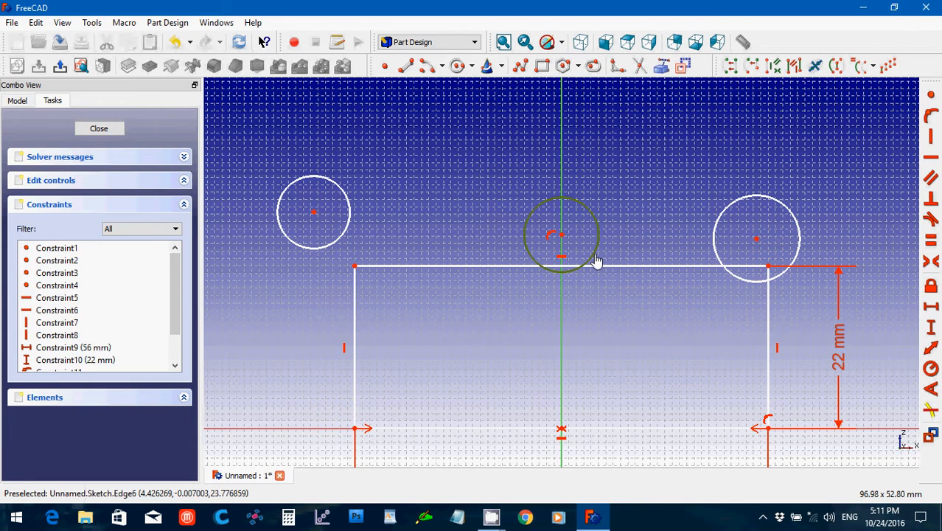
pyautogui.click(932, 370)
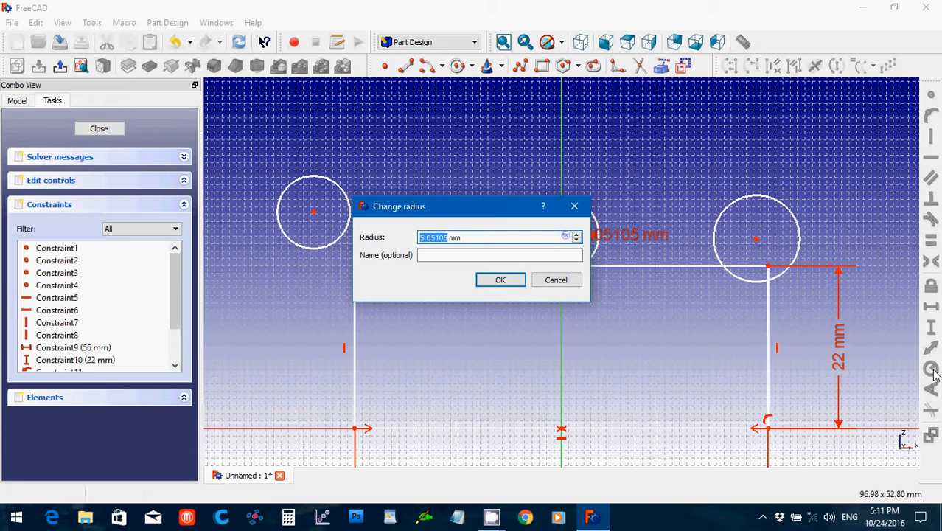
pyautogui.write('2')
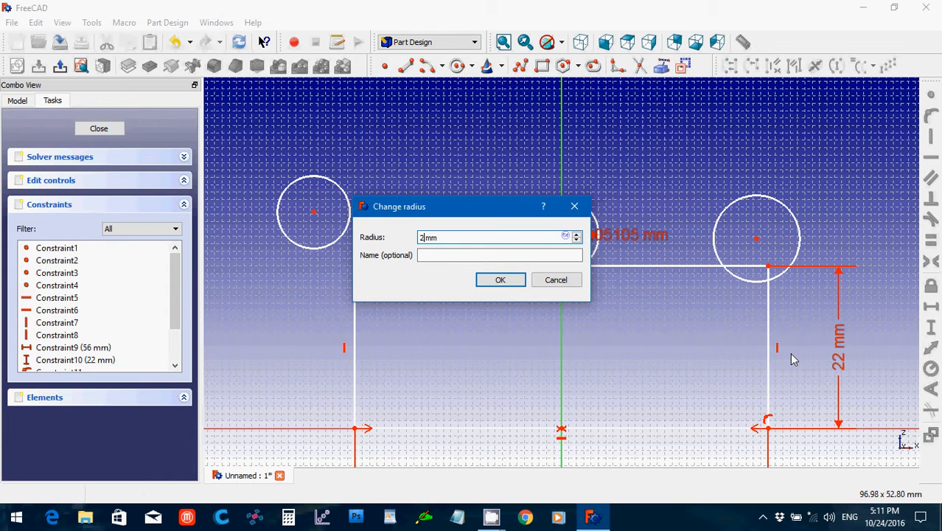
pyautogui.click(501, 281)
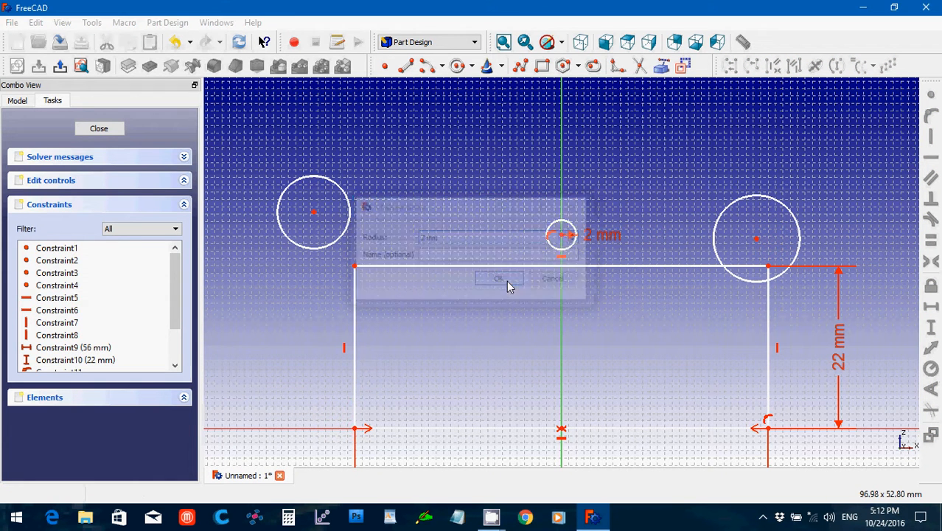
# Step: Constrain the middle circle's centre to a vertical distance of 11 mm from the horizontal axis
pyautogui.click(561, 235)
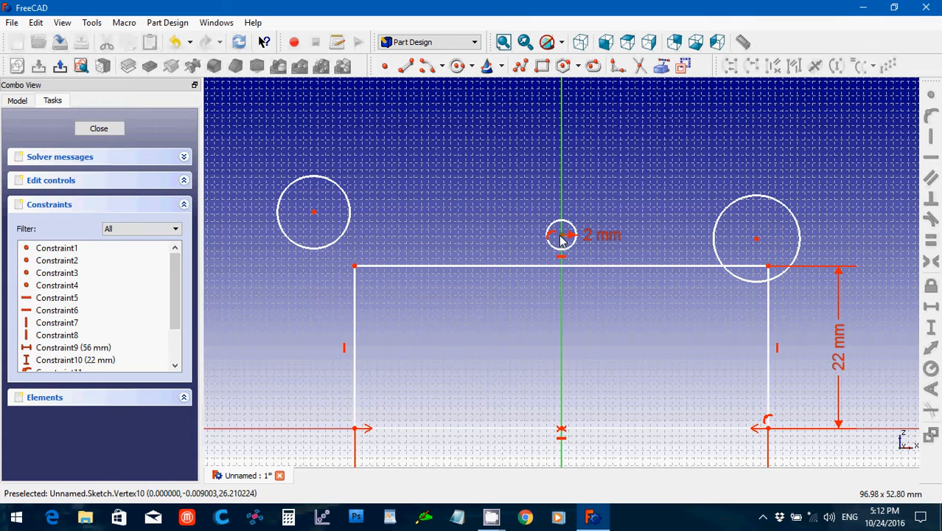
pyautogui.click(318, 431)
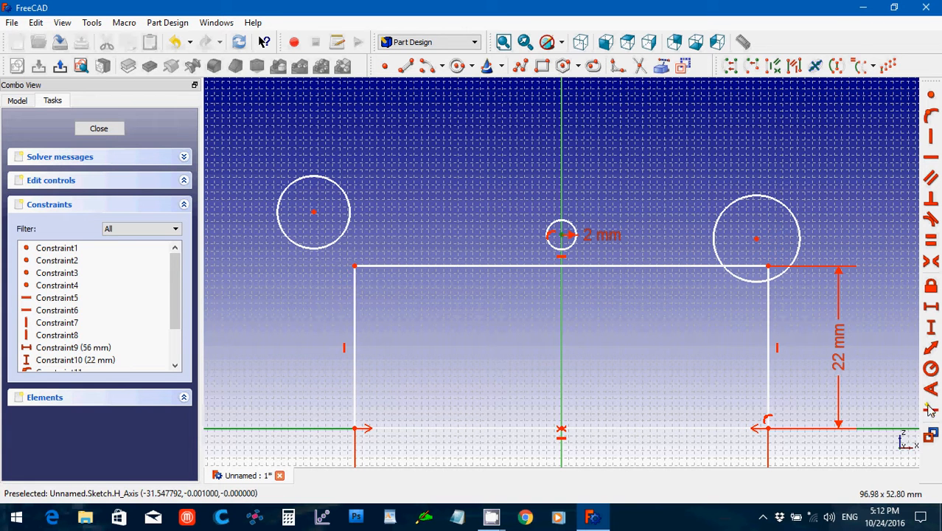
pyautogui.click(932, 330)
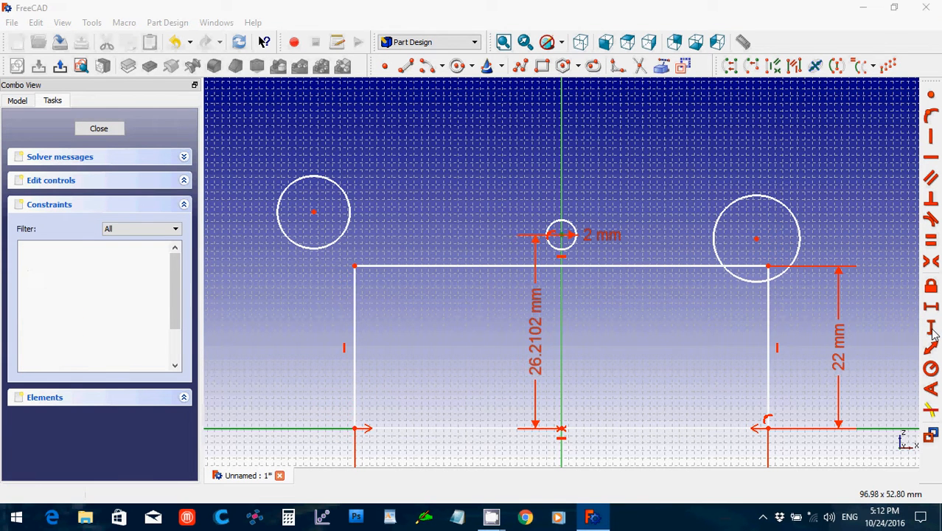
pyautogui.write('11mm')
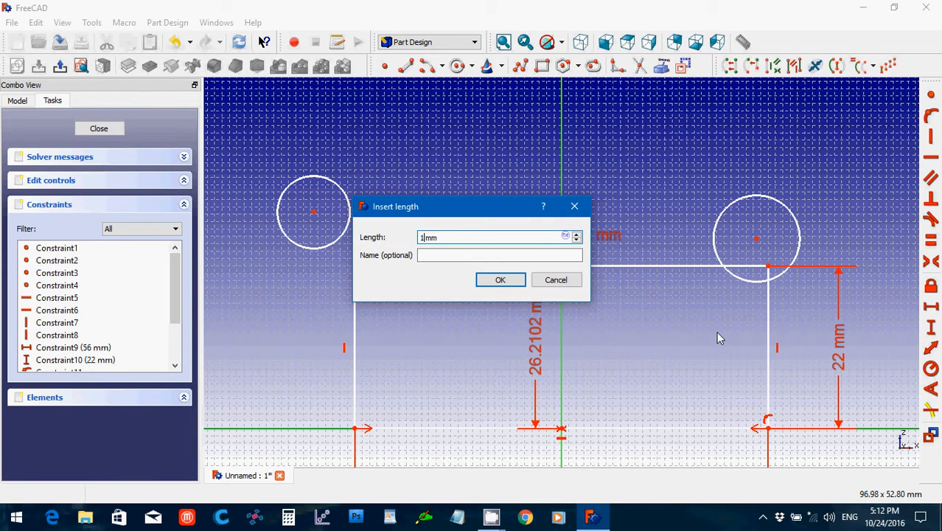
pyautogui.press('Return')
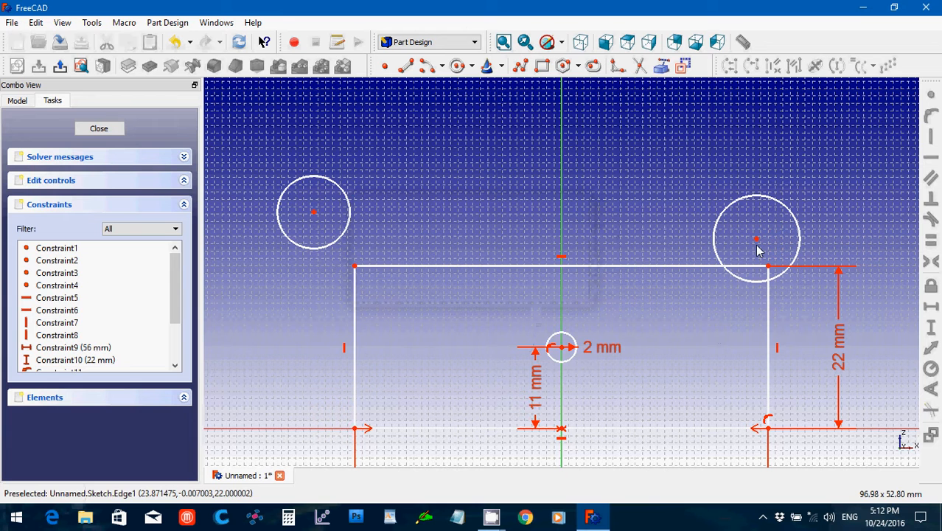
# Step: Make the two outer circles equal in radius to the middle circle with an equality constraint
pyautogui.click(569, 366)
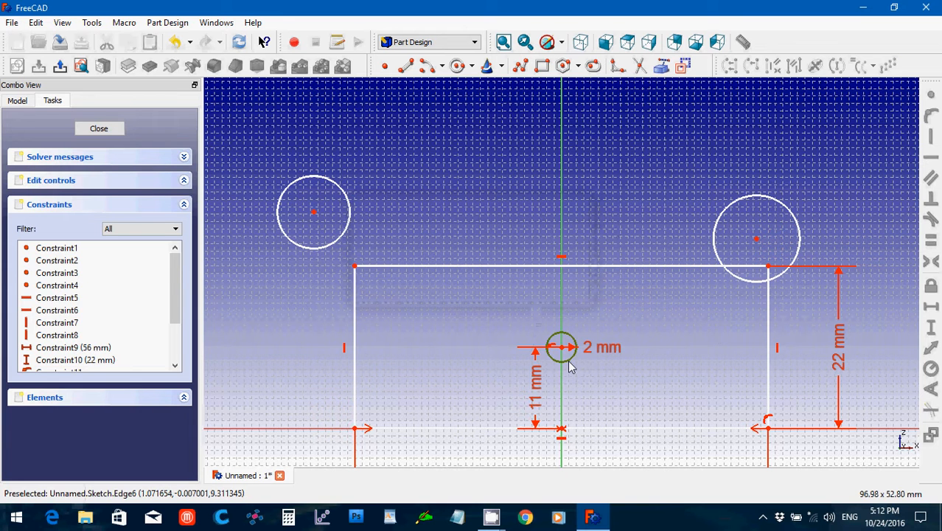
pyautogui.click(715, 250)
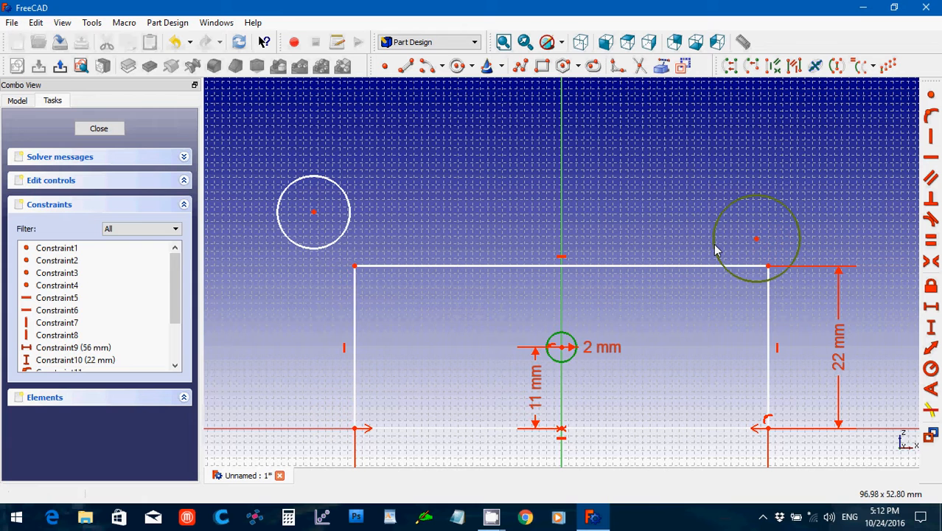
pyautogui.click(350, 230)
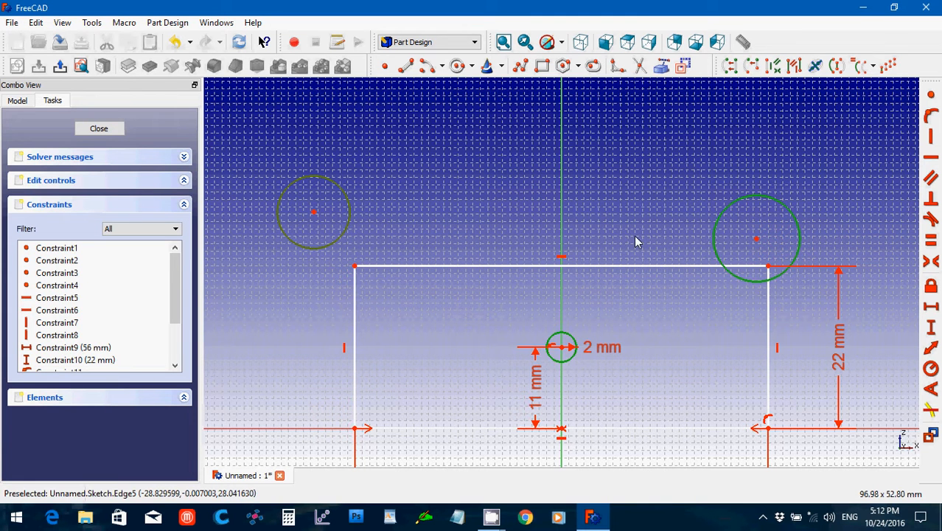
pyautogui.click(930, 247)
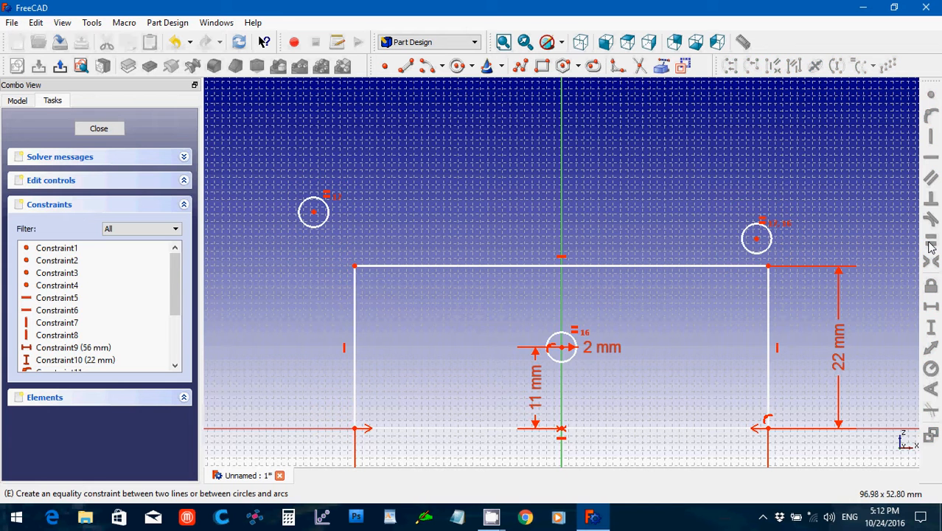
# Step: Move the right circle inside the rectangle and constrain its centre 11 mm vertically from the horizontal axis
pyautogui.click(756, 240)
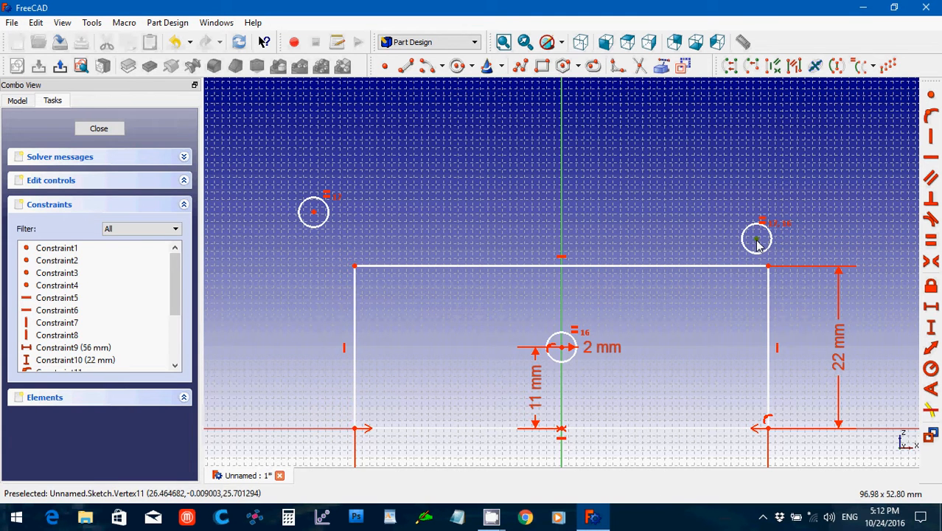
pyautogui.moveTo(757, 242); pyautogui.dragTo(680, 354)
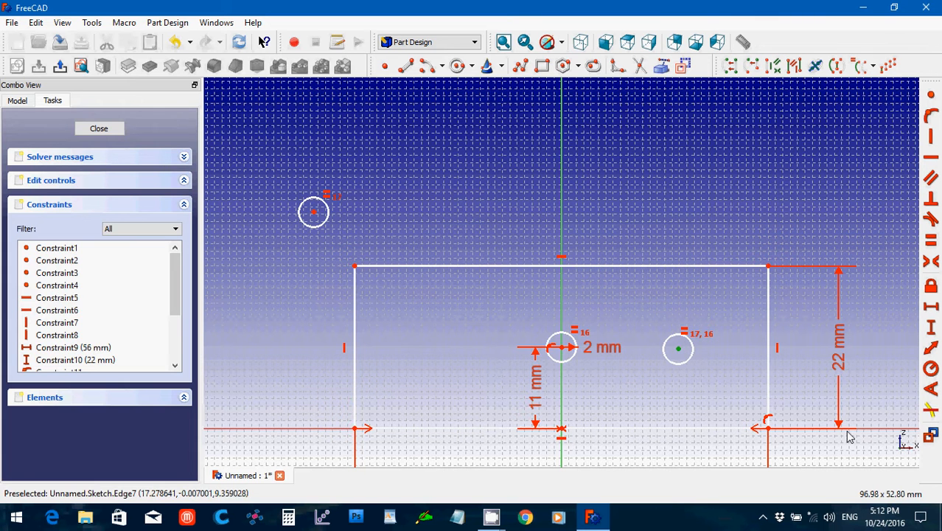
pyautogui.click(930, 334)
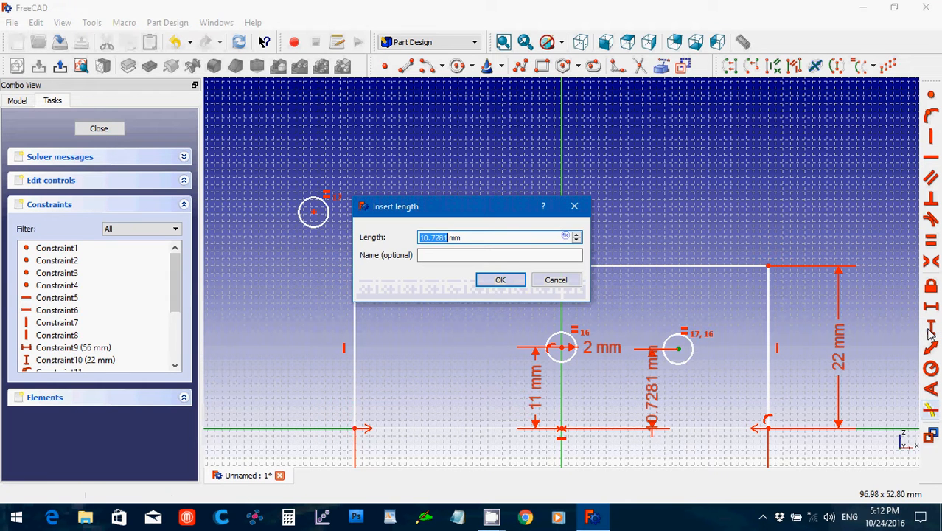
pyautogui.write('11')
pyautogui.press('Return')
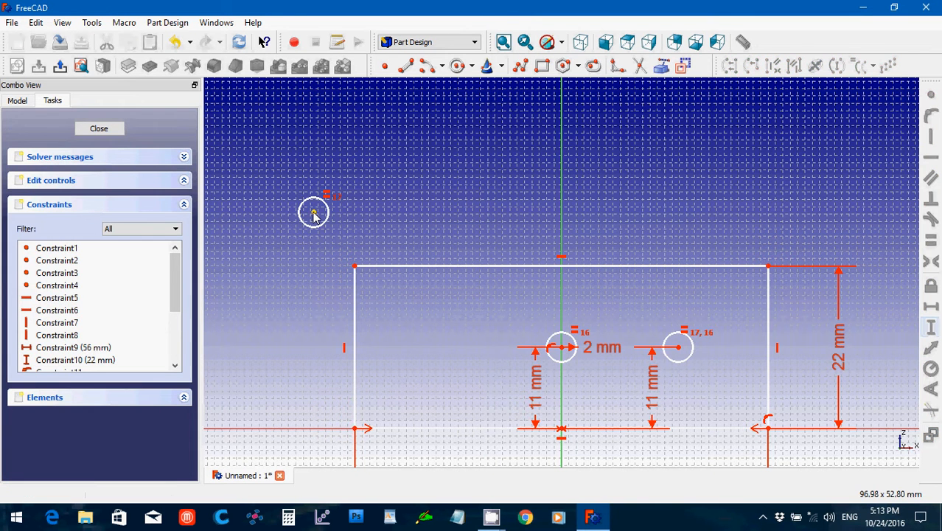
# Step: Move the left circle inside the rectangle and constrain its centre 11 mm vertically from the horizontal axis
pyautogui.moveTo(314, 214)
pyautogui.mouseDown()
pyautogui.moveTo(387, 320)
pyautogui.moveTo(432, 345)
pyautogui.moveTo(433, 356)
pyautogui.mouseUp()
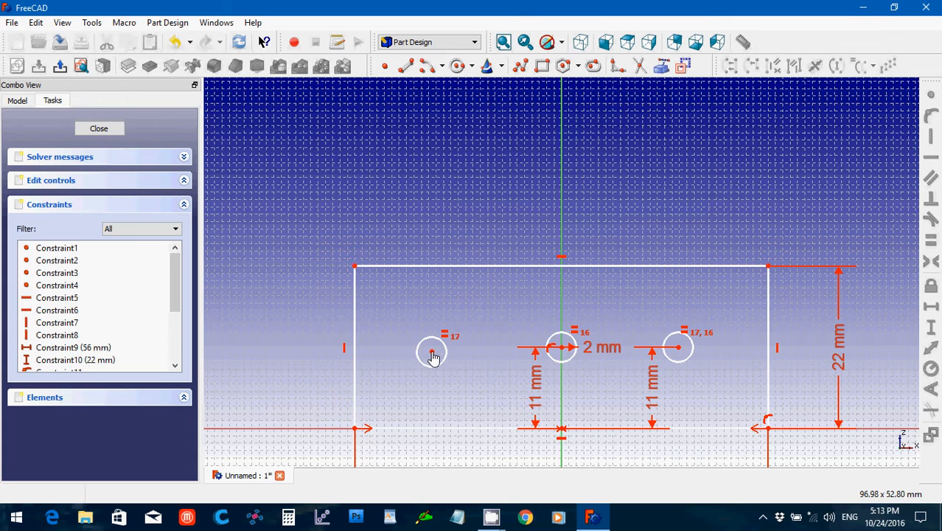
pyautogui.click(259, 429)
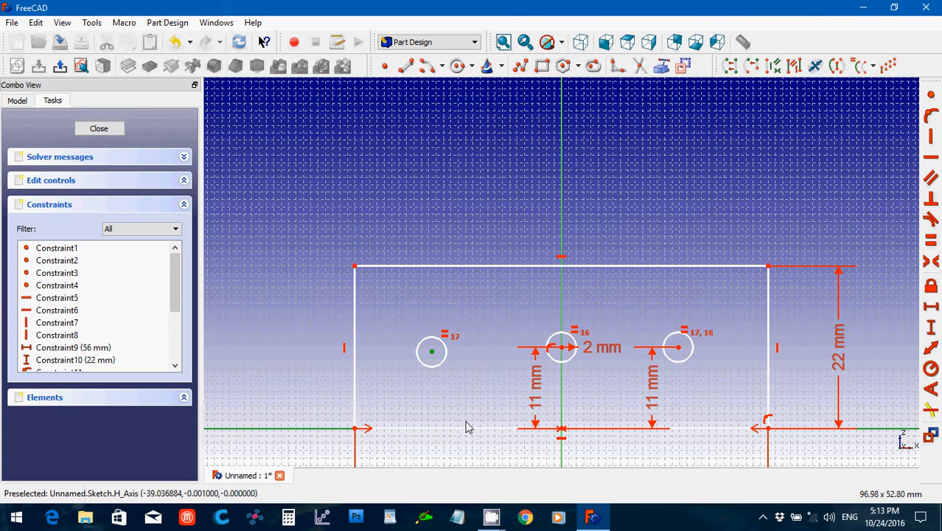
pyautogui.click(931, 328)
pyautogui.write('11')
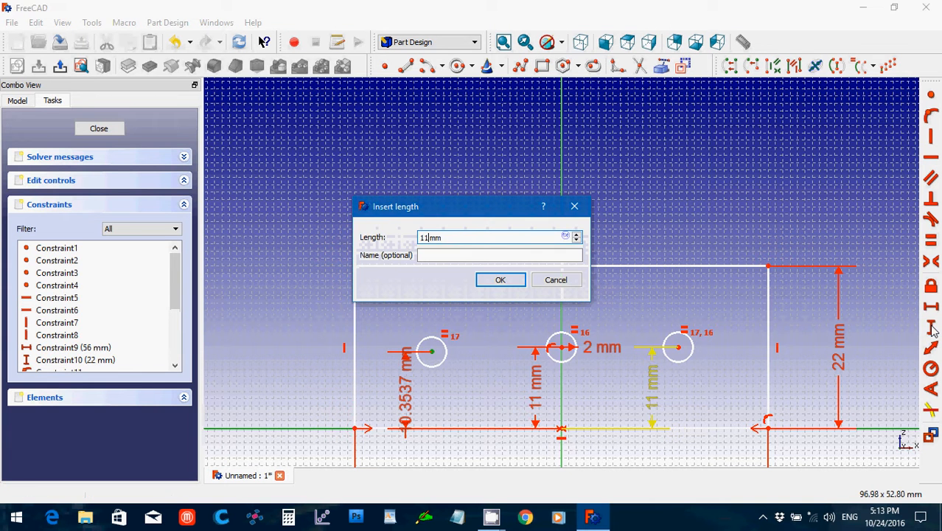
pyautogui.press('Return')
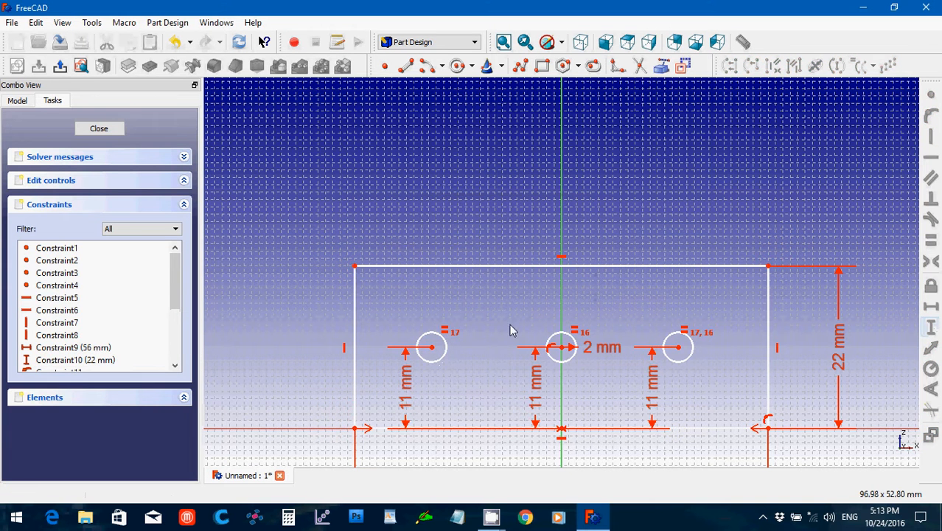
# Step: Constrain the horizontal distance between the two outer circles' centres to 23 mm
pyautogui.click(432, 348)
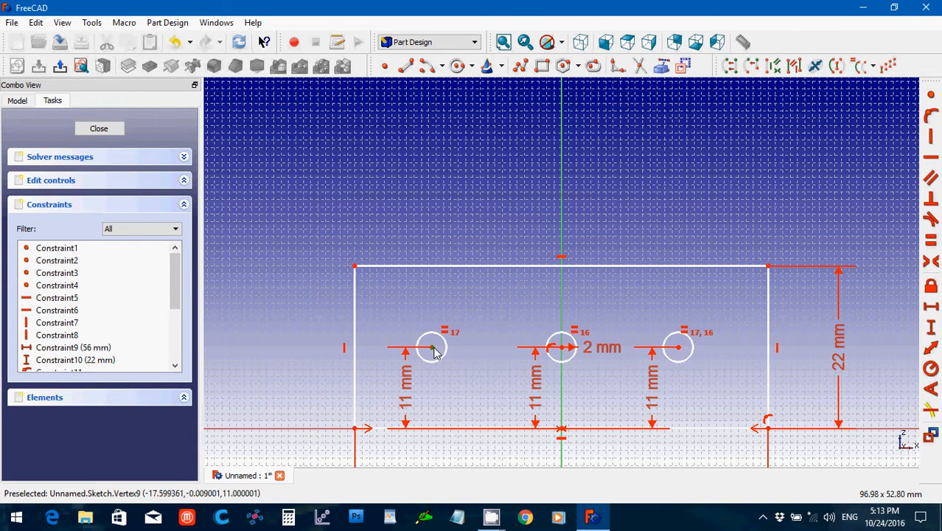
pyautogui.click(680, 348)
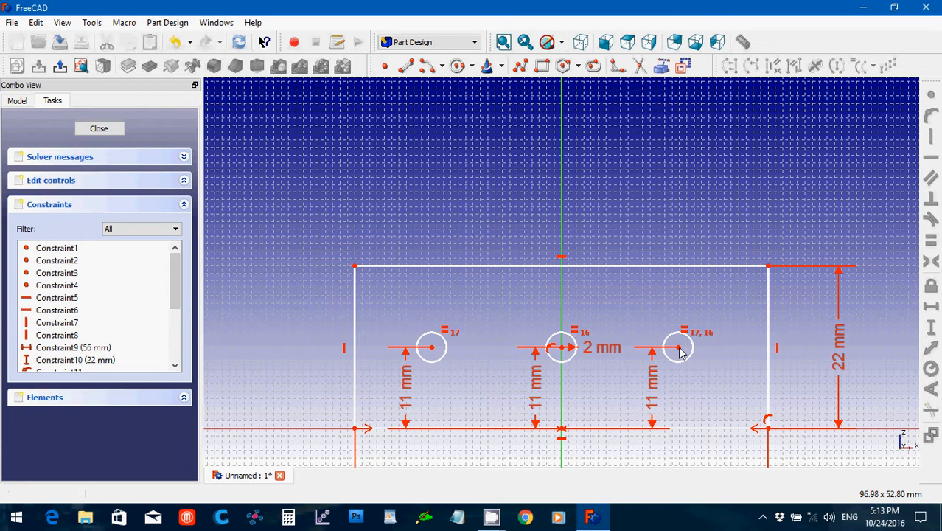
pyautogui.click(679, 348)
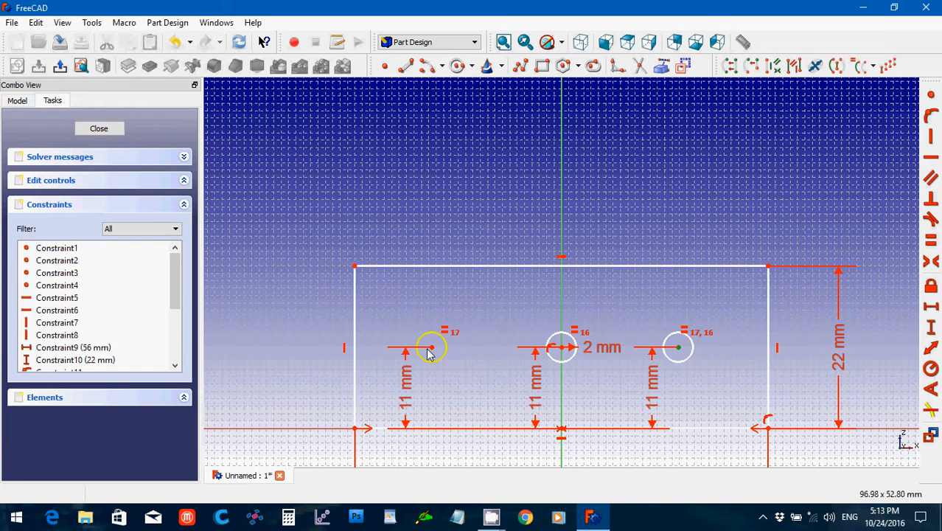
pyautogui.click(434, 351)
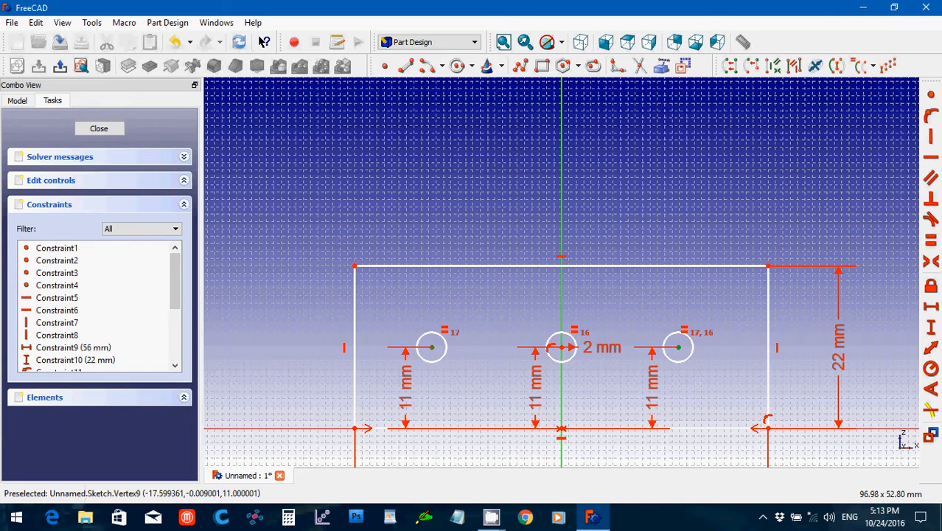
pyautogui.click(931, 311)
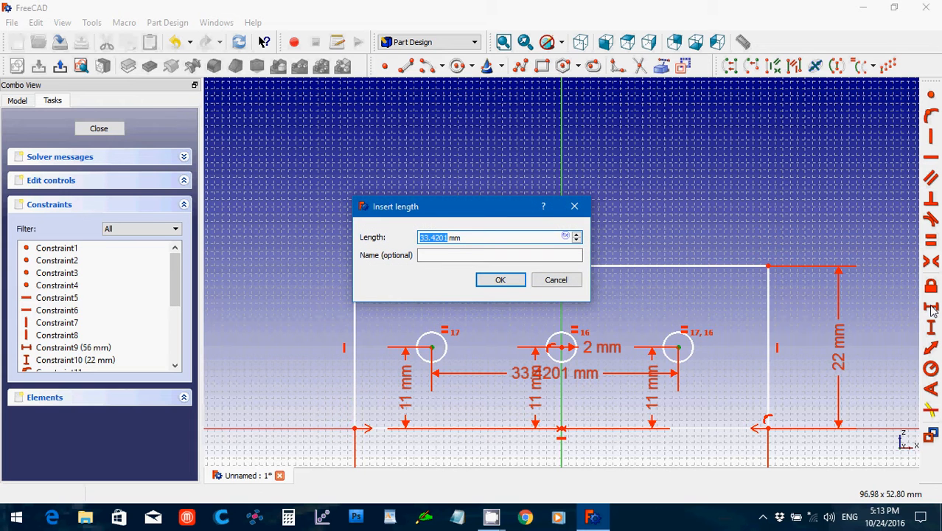
pyautogui.write('23')
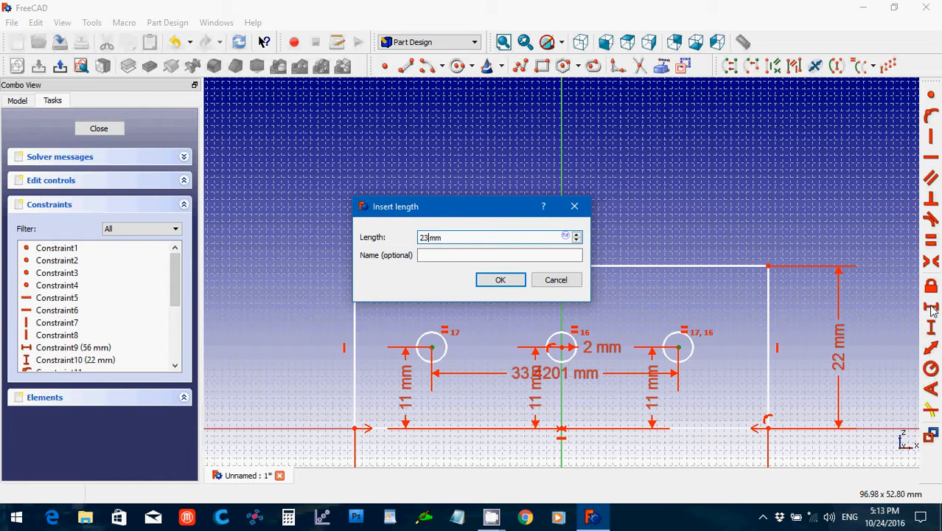
pyautogui.click(500, 281)
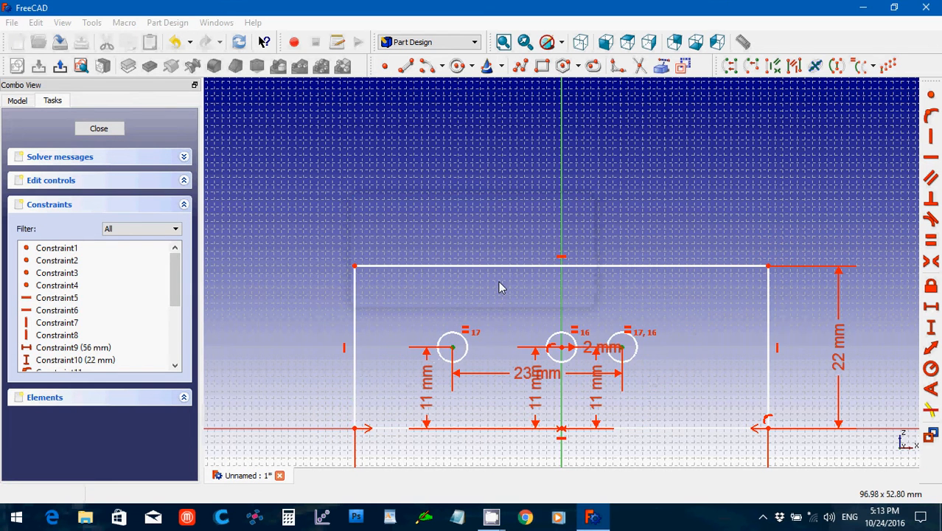
# Step: Make the centres of the two outer circles symmetric about the vertical axis
pyautogui.click(625, 354)
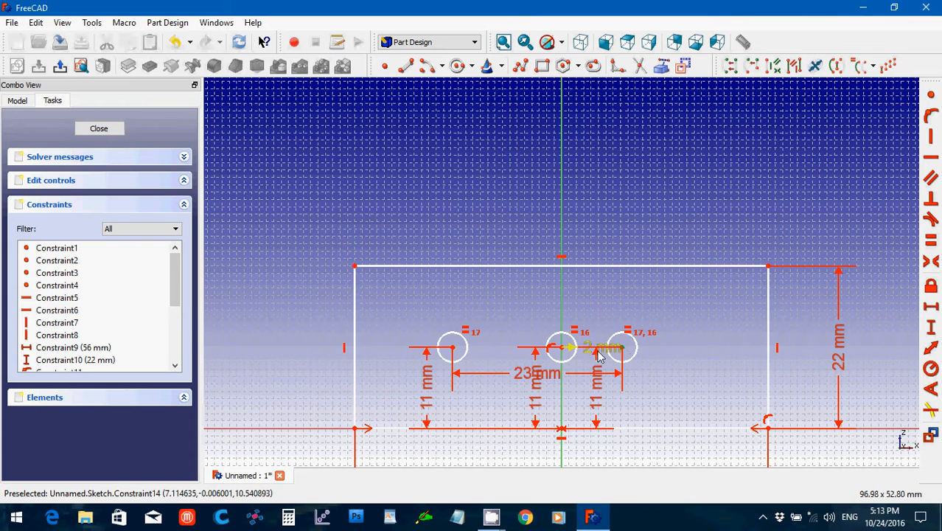
pyautogui.press('Escape')
pyautogui.click(454, 350)
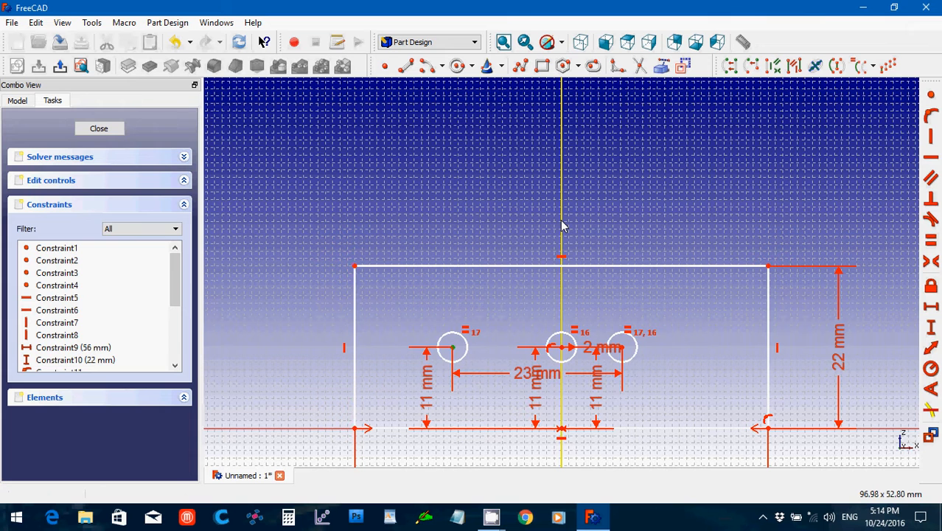
pyautogui.click(621, 350)
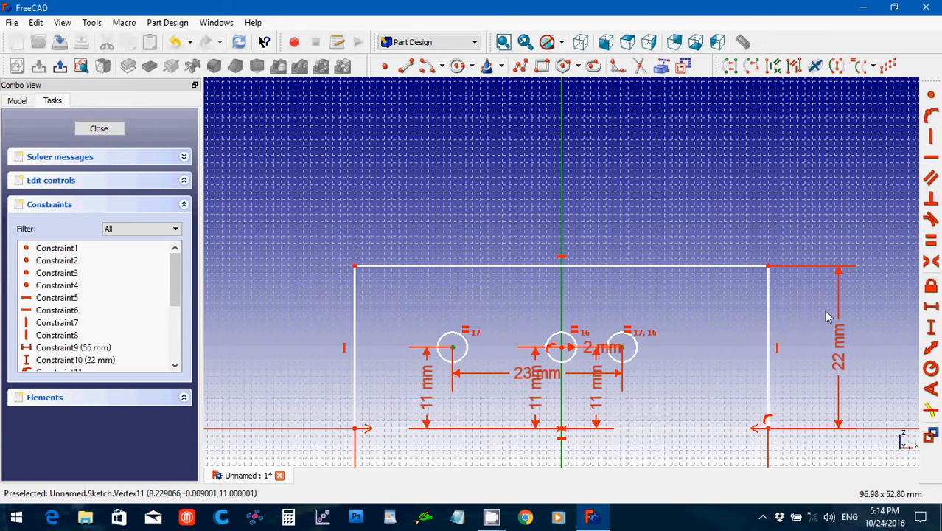
pyautogui.click(931, 265)
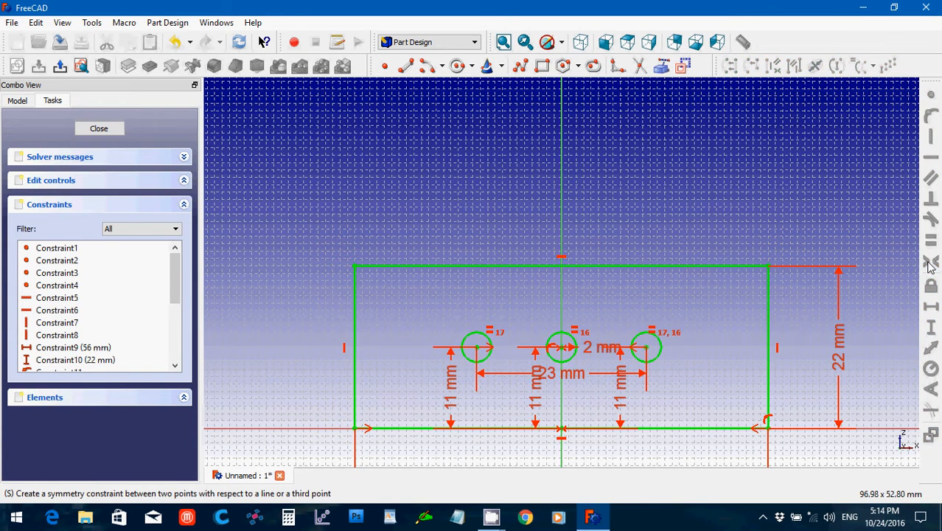
# Step: Close the sketch and pad the plate profile to a length of 5 mm
pyautogui.click(114, 131)
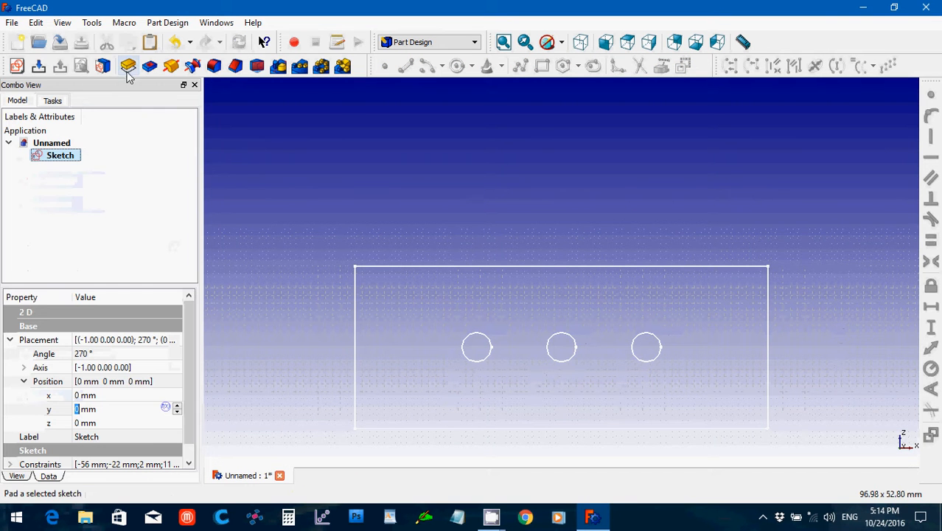
pyautogui.click(129, 67)
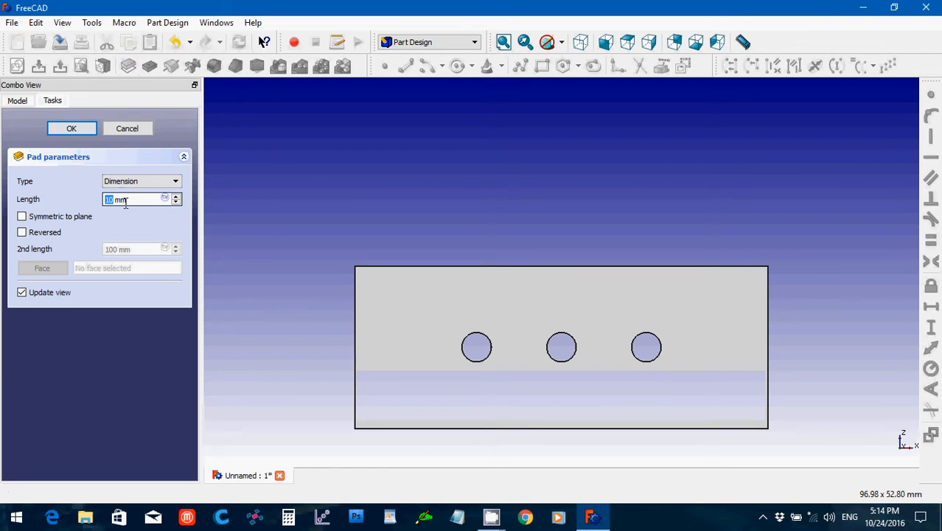
pyautogui.write('5')
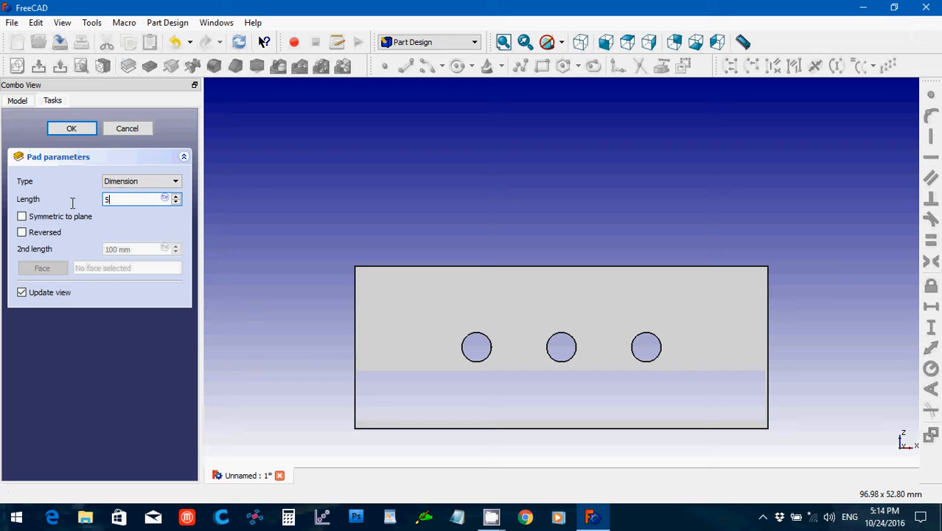
pyautogui.click(73, 130)
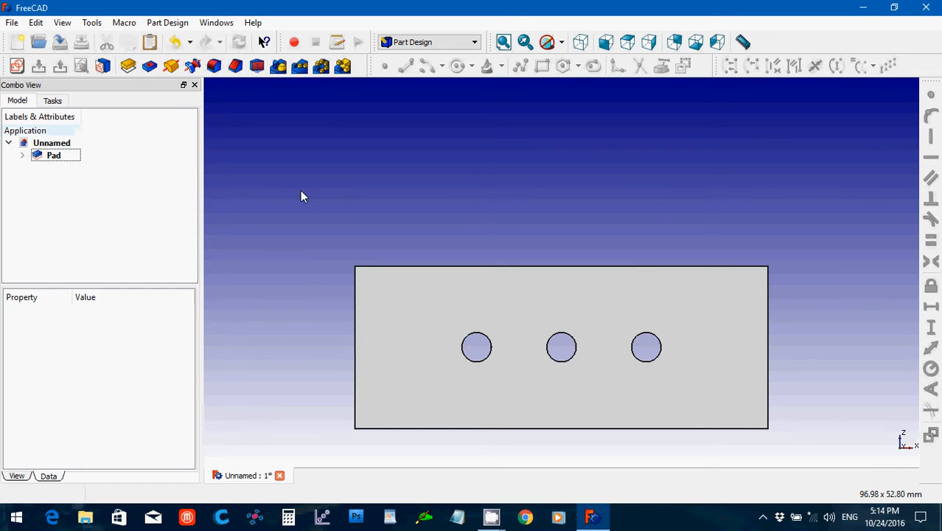
# Step: Fillet the outer edges of the padded plate with a 1 mm radius, leaving the three holes unfilleted
pyautogui.scroll(-2, 343, 199)
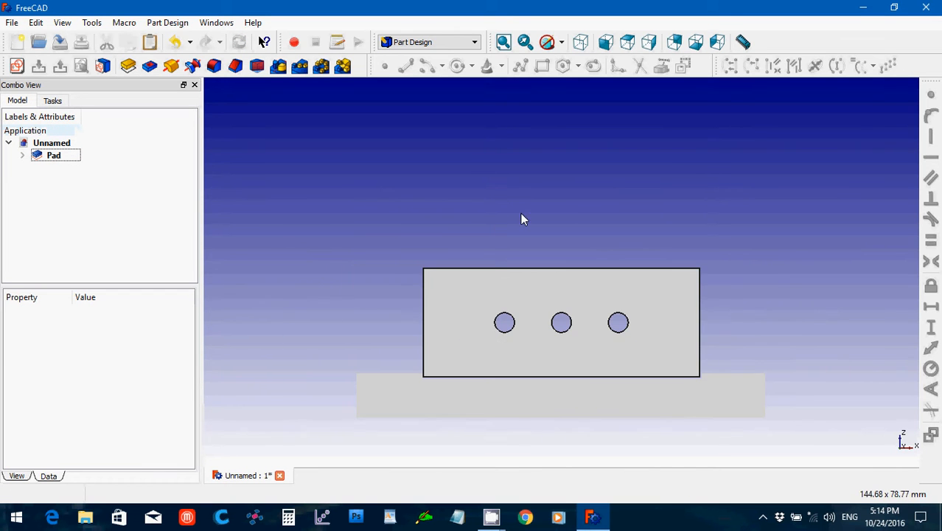
pyautogui.moveTo(477, 271); pyautogui.dragTo(521, 352, button='middle')
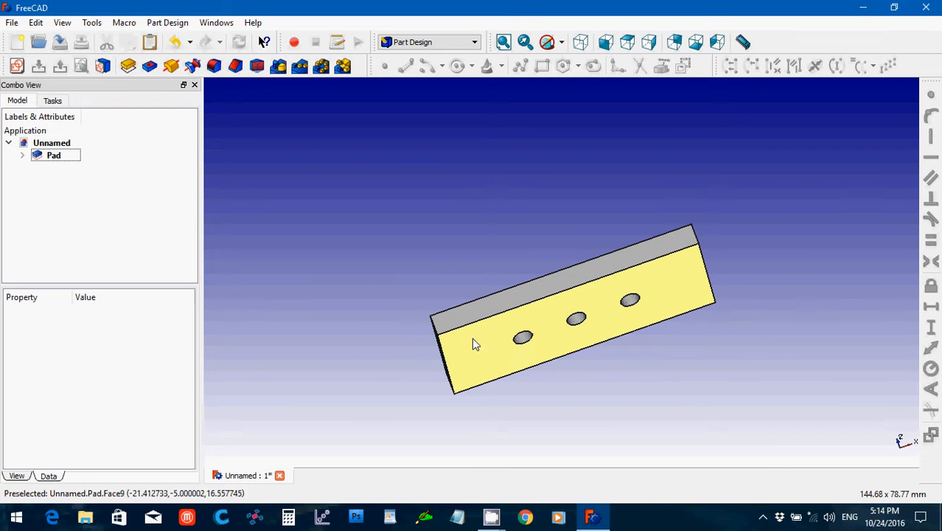
pyautogui.click(436, 332)
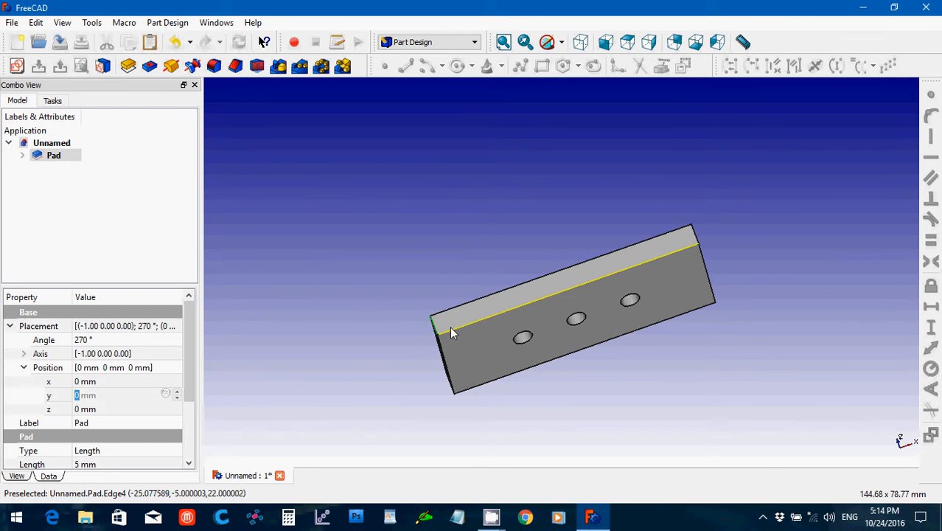
pyautogui.keyDown('ctrl'); pyautogui.click(449, 326); pyautogui.keyUp('ctrl')
pyautogui.keyDown('ctrl'); pyautogui.click(445, 309); pyautogui.keyUp('ctrl')
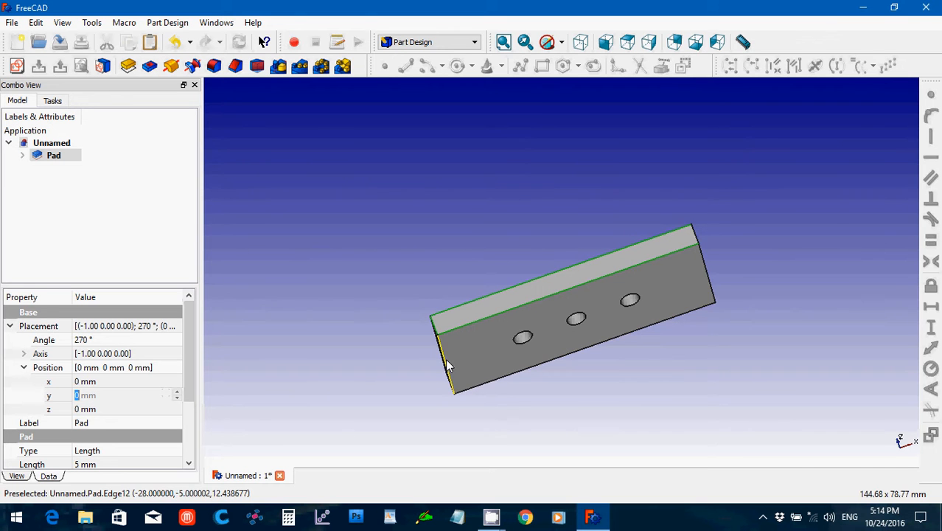
pyautogui.keyDown('ctrl'); pyautogui.click(492, 380); pyautogui.keyUp('ctrl')
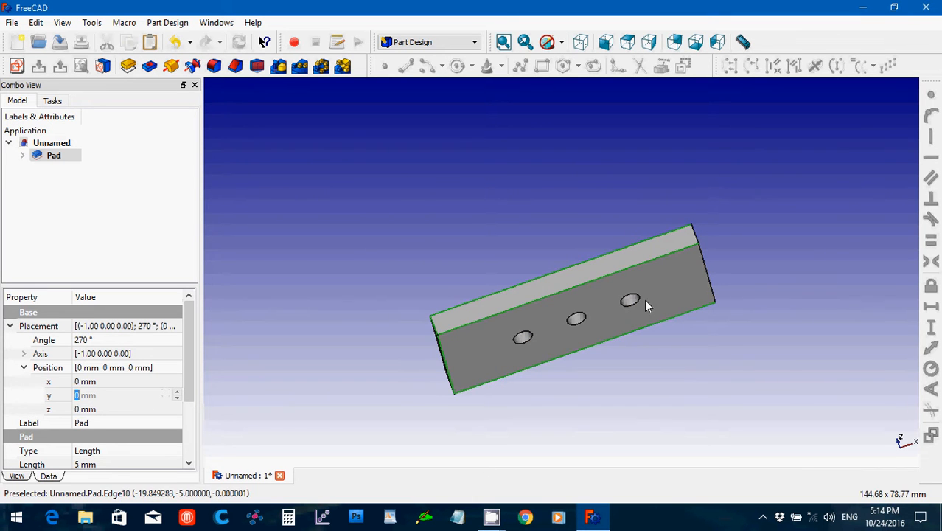
pyautogui.keyDown('ctrl'); pyautogui.click(708, 270); pyautogui.keyUp('ctrl')
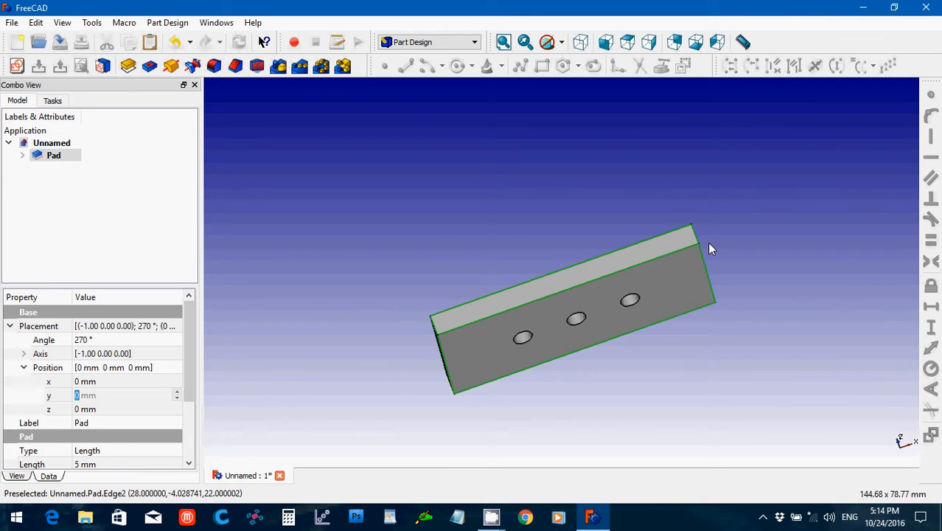
pyautogui.moveTo(710, 248); pyautogui.dragTo(406, 319, button='middle')
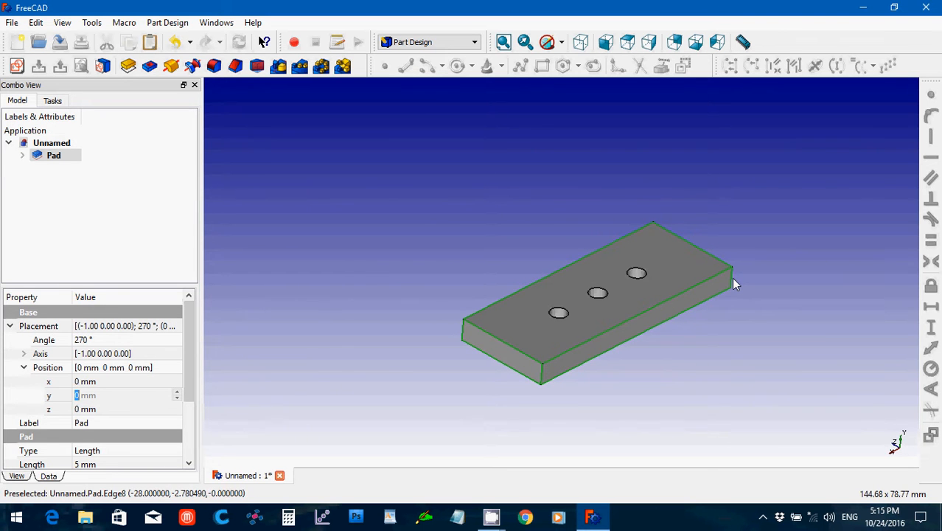
pyautogui.moveTo(734, 285); pyautogui.dragTo(466, 174, button='middle')
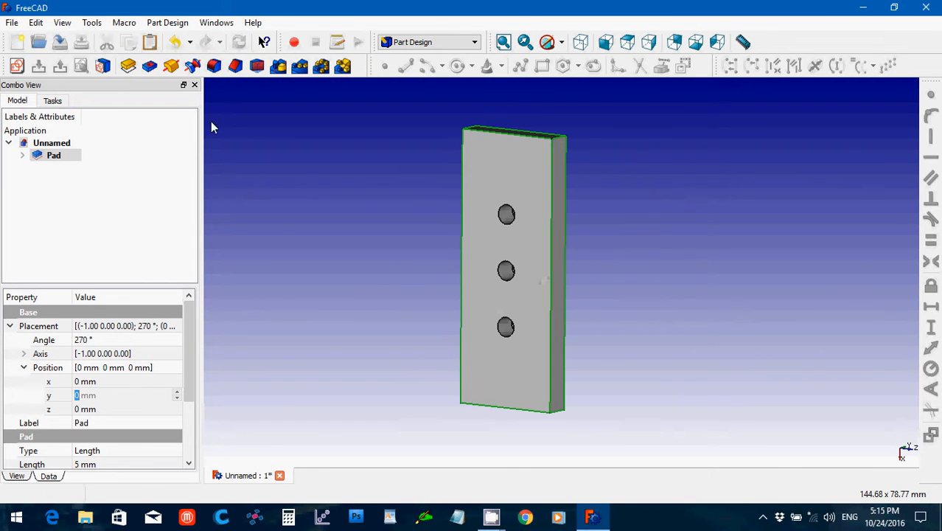
pyautogui.click(214, 67)
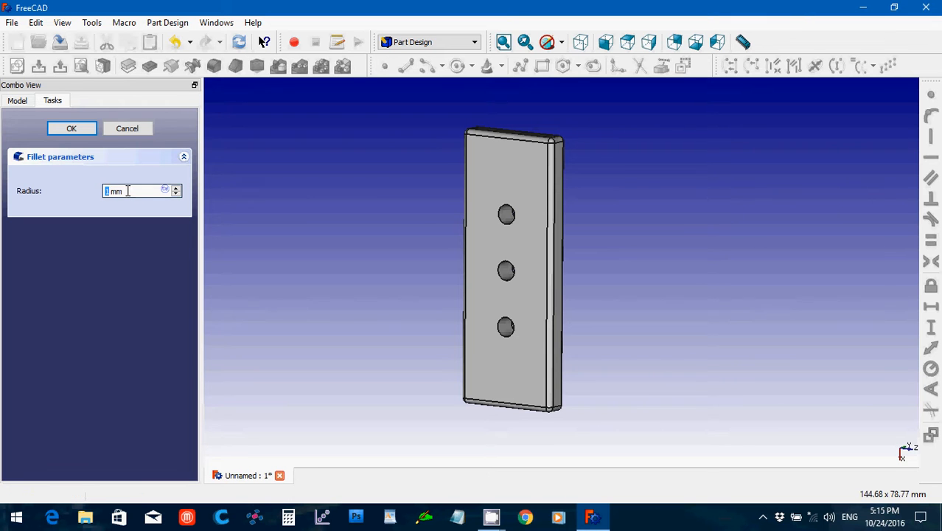
pyautogui.moveTo(128, 194); pyautogui.dragTo(96, 196)
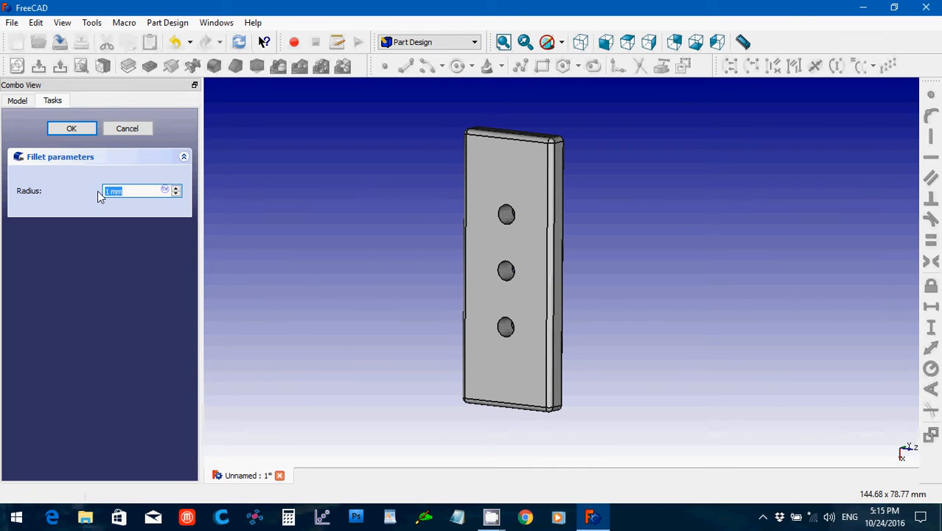
pyautogui.write('2')
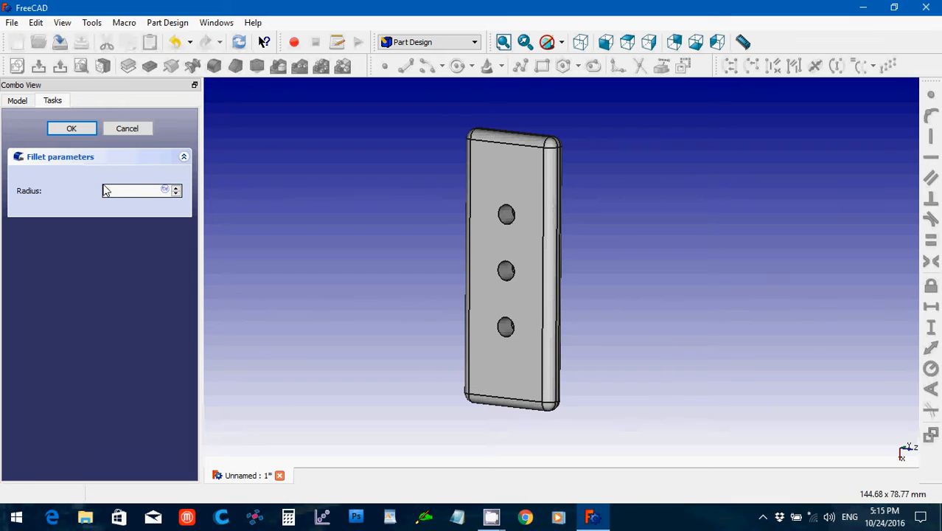
pyautogui.moveTo(105, 191); pyautogui.dragTo(100, 191)
pyautogui.write('1')
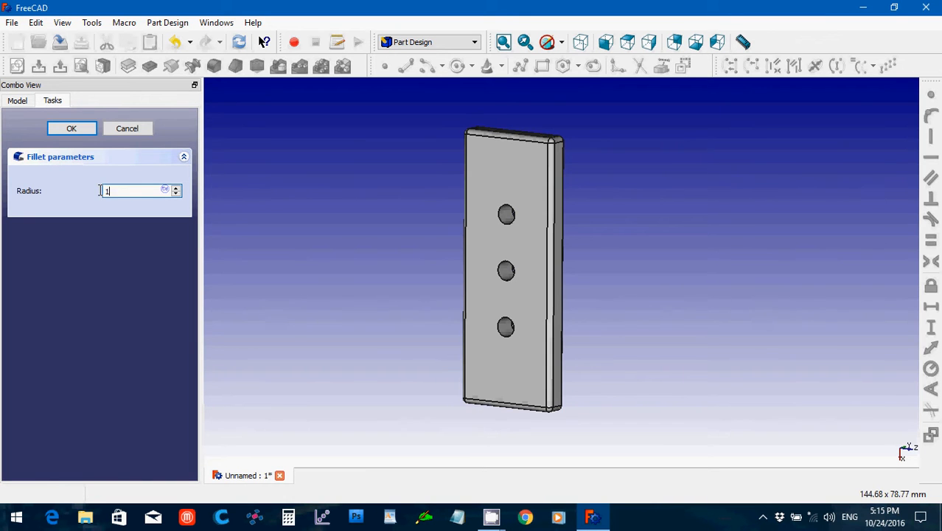
pyautogui.click(71, 129)
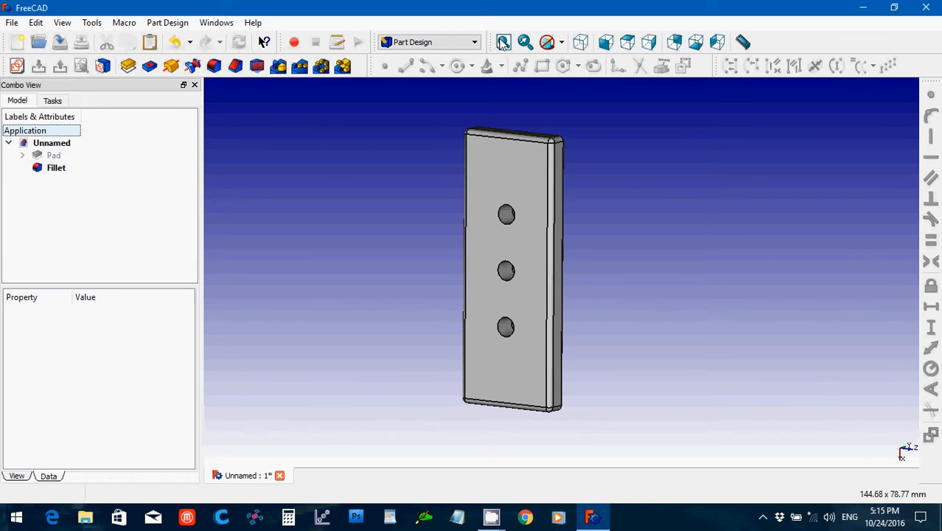
# Step: Show the plate in isometric view and run the user macro screw_maker1_7.py
pyautogui.click(580, 42)
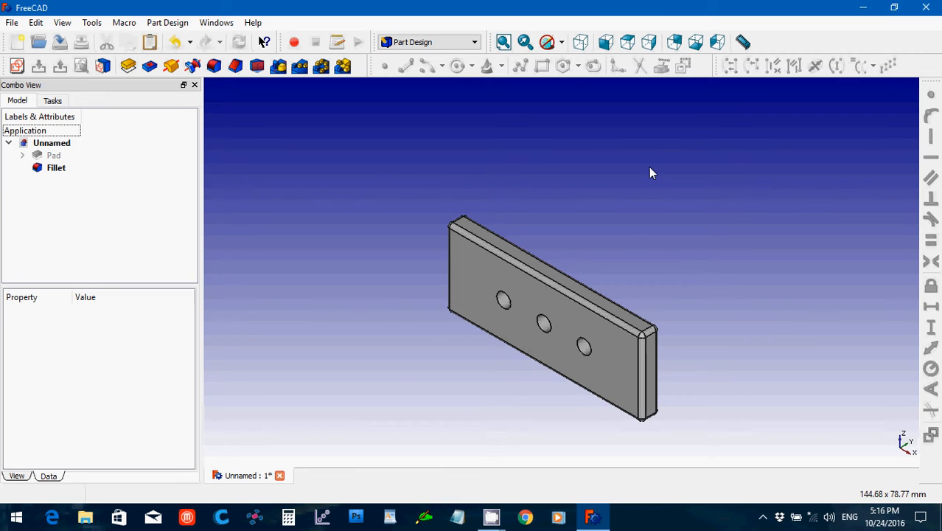
pyautogui.click(124, 23)
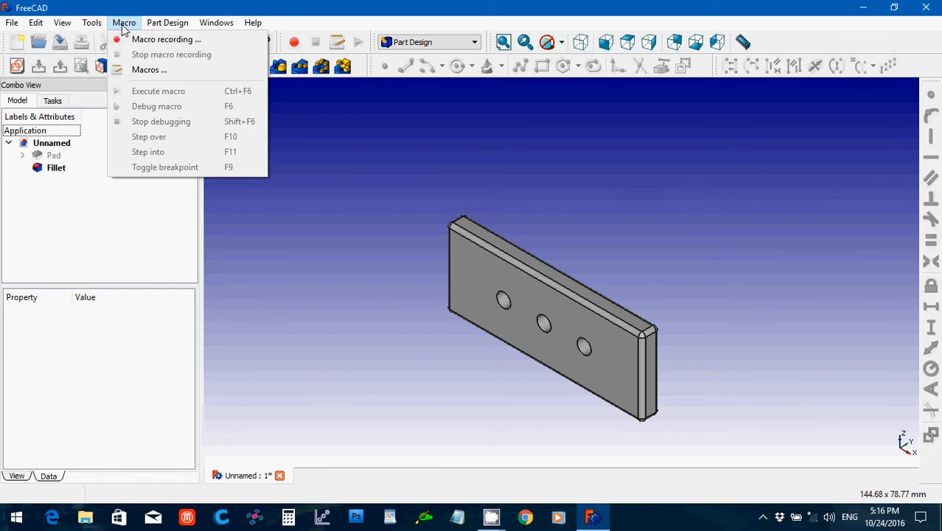
pyautogui.click(148, 69)
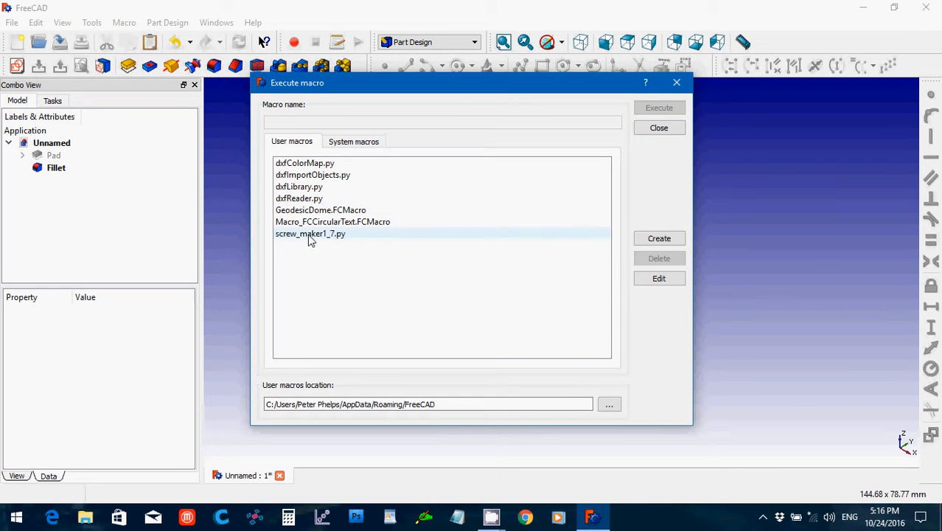
pyautogui.click(309, 235)
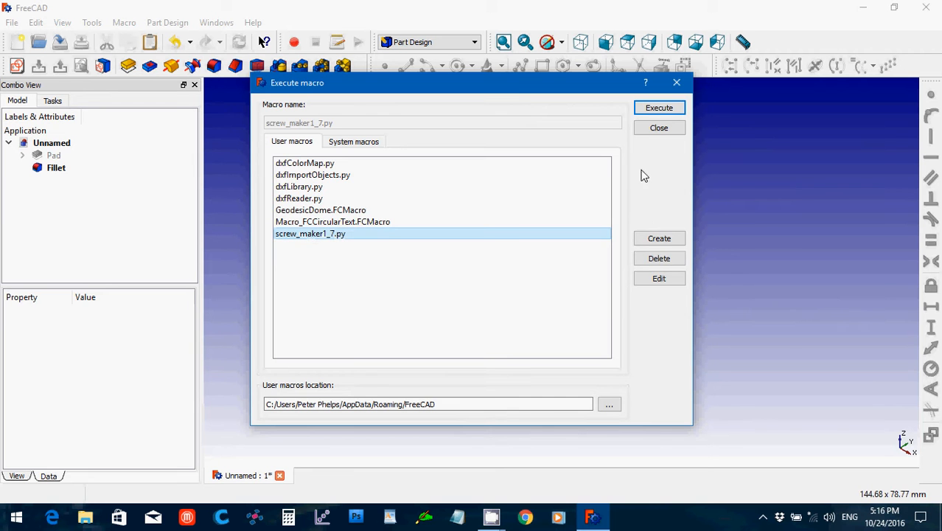
pyautogui.click(658, 109)
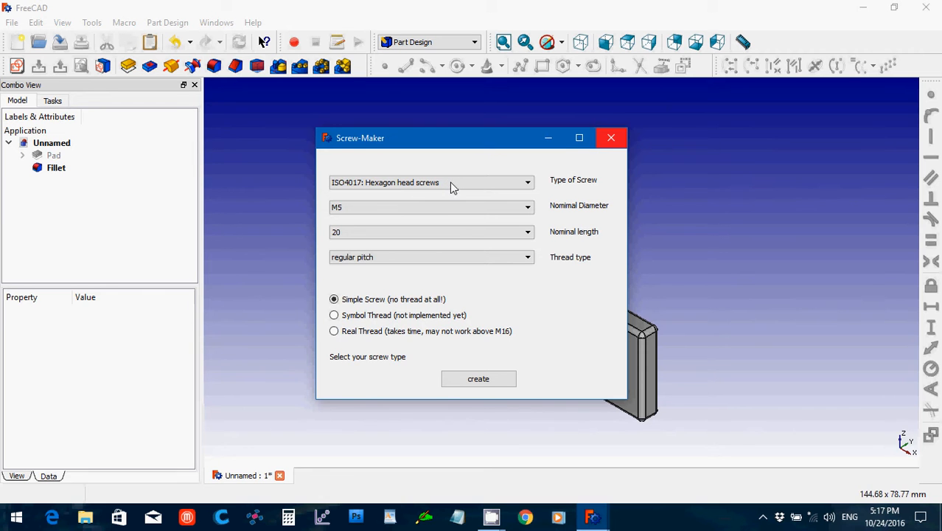
# Step: Create a simple ISO2009 slotted countersunk flat head screw, nominal diameter M4 and nominal length 8
pyautogui.click(528, 184)
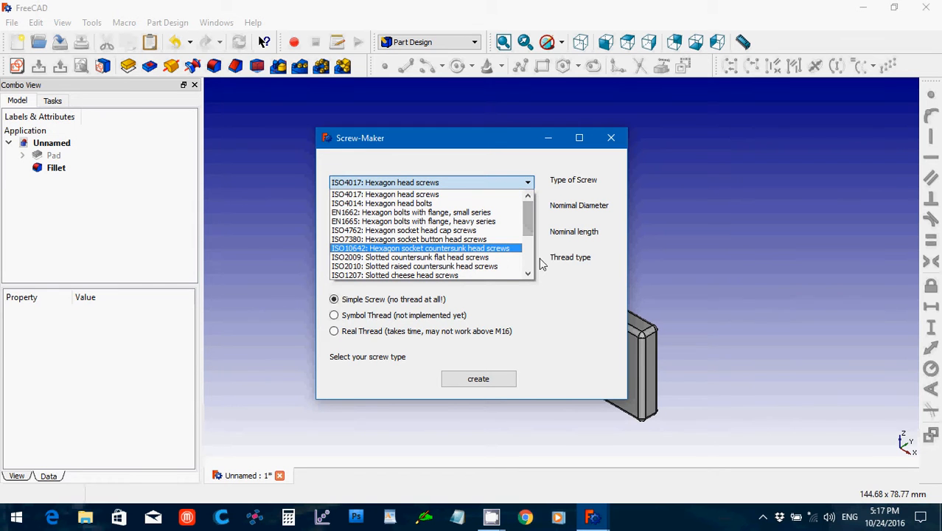
pyautogui.click(466, 259)
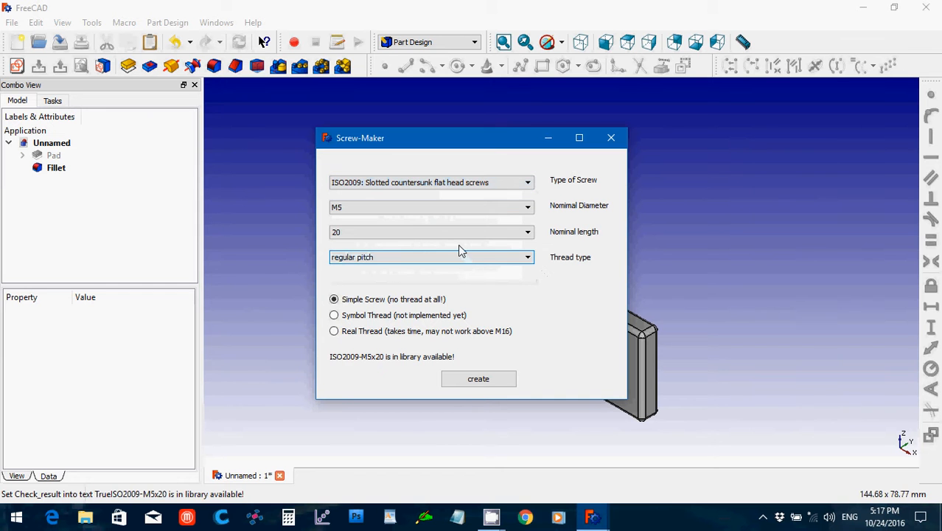
pyautogui.click(443, 212)
pyautogui.click(446, 251)
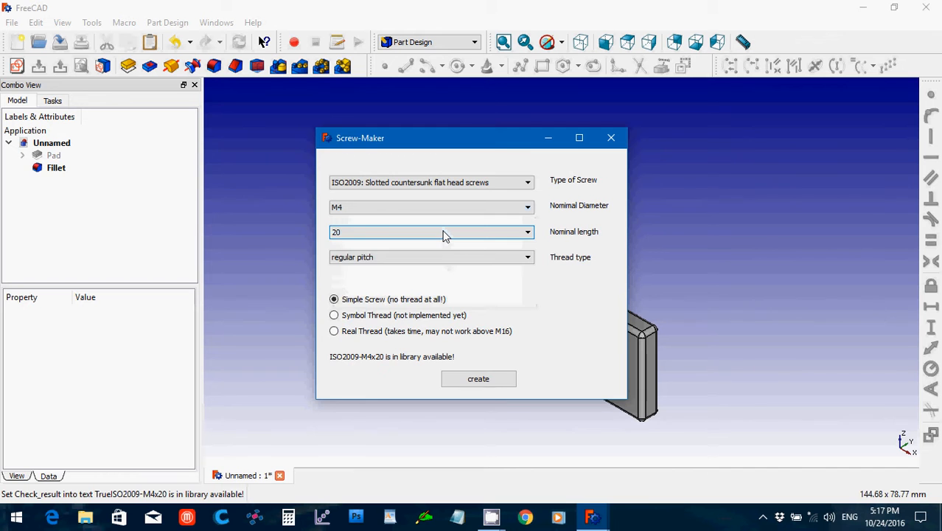
pyautogui.click(443, 233)
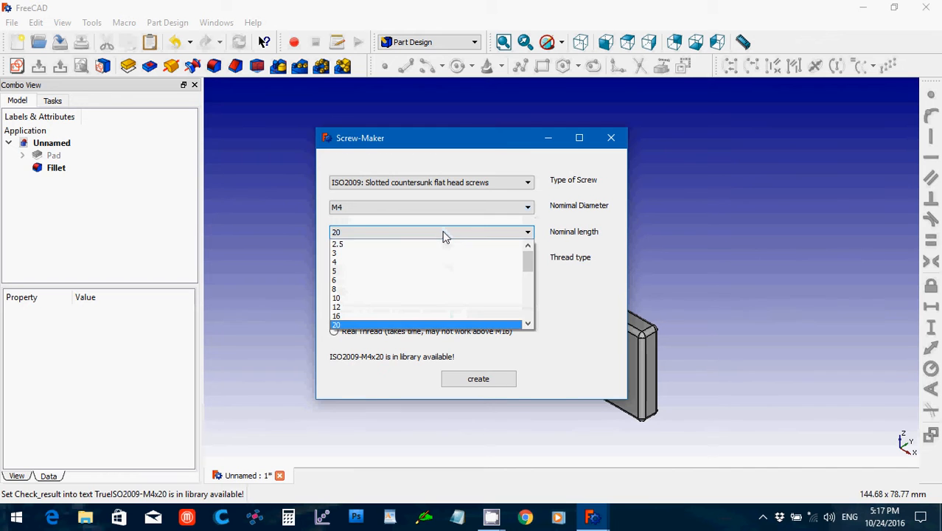
pyautogui.click(453, 290)
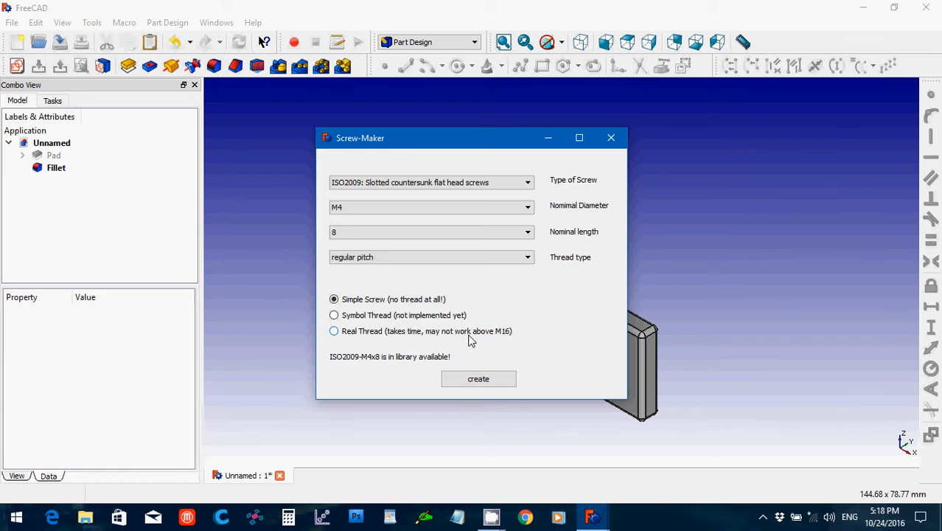
pyautogui.click(484, 384)
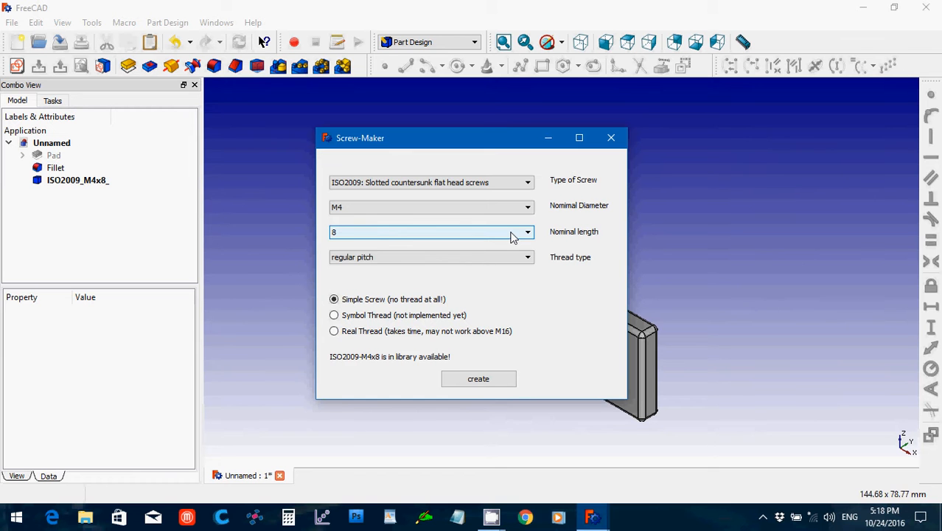
# Step: Create a simple ISO4762 hexagon socket head cap screw, M4 with nominal length 10, and close Screw-Maker
pyautogui.click(493, 188)
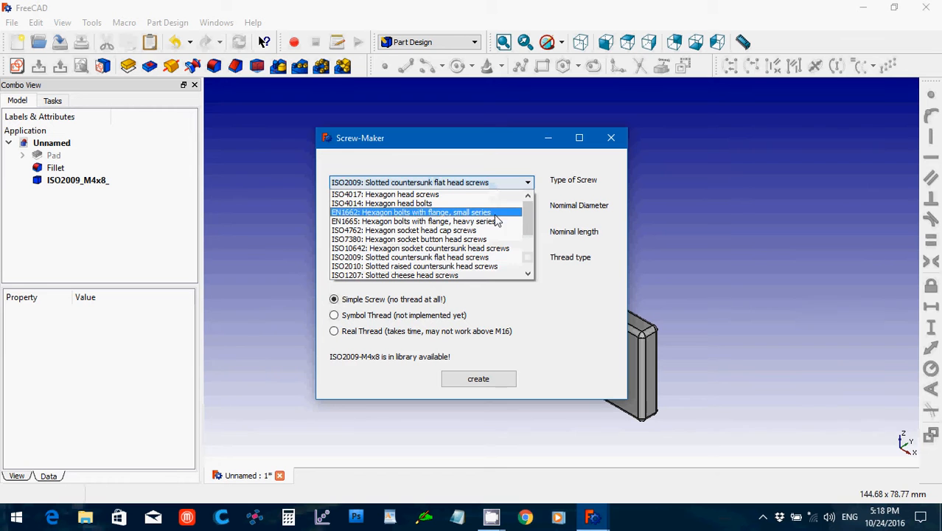
pyautogui.click(456, 233)
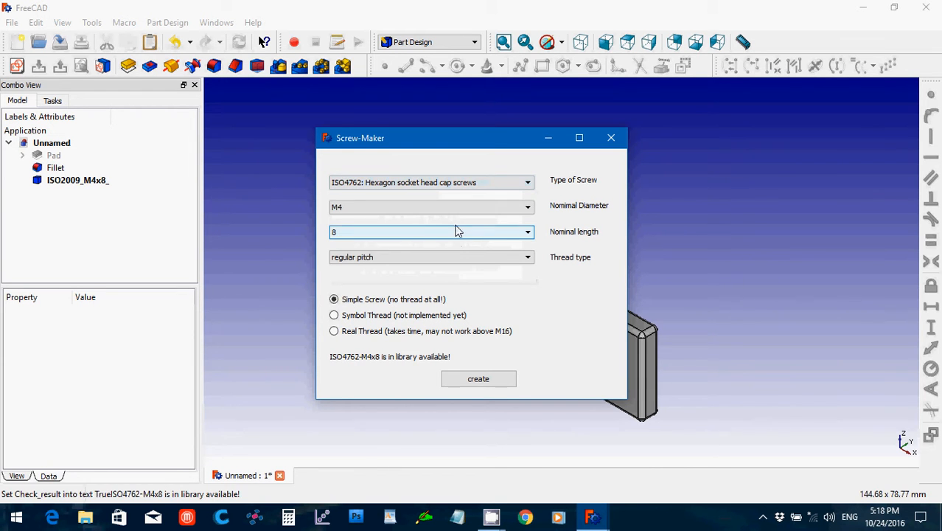
pyautogui.click(456, 235)
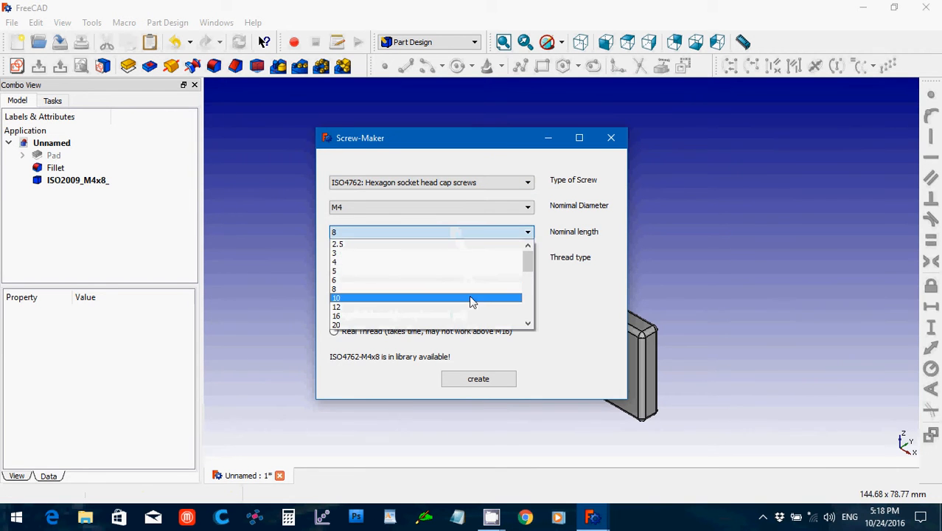
pyautogui.click(472, 297)
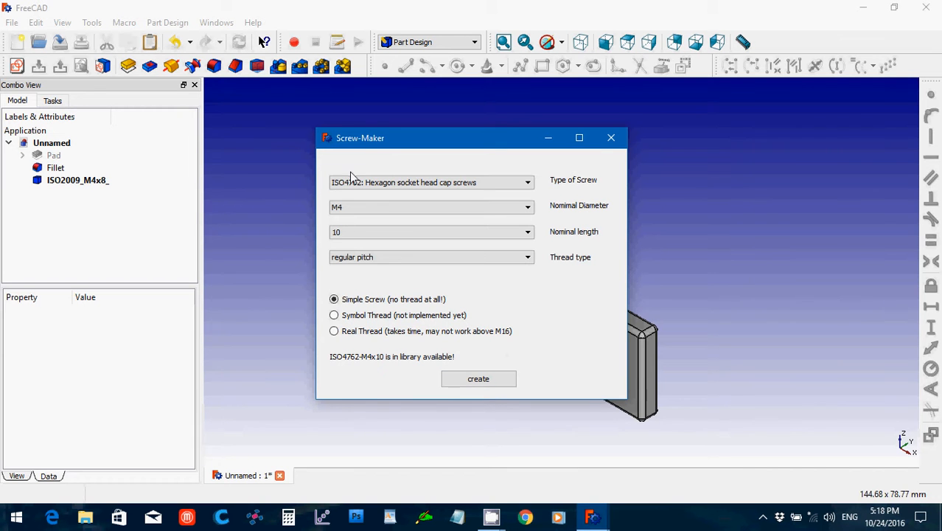
pyautogui.click(480, 381)
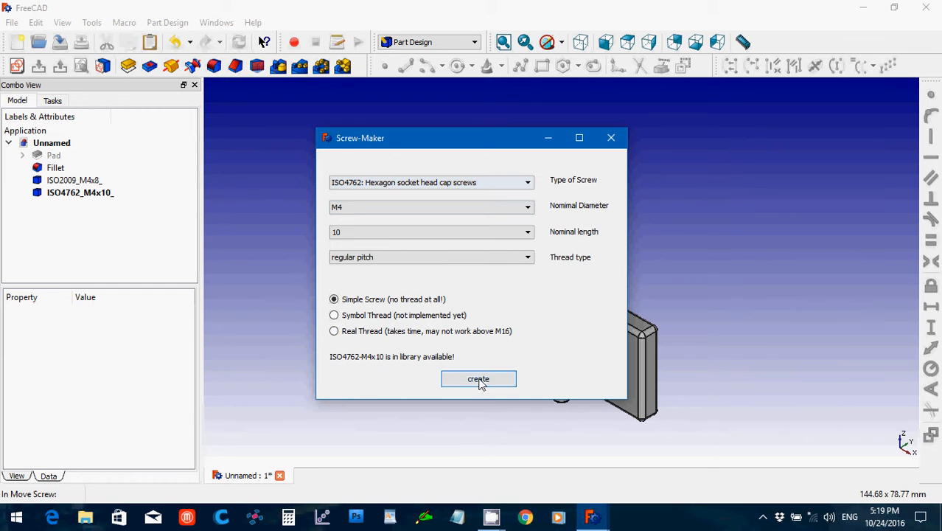
pyautogui.click(611, 140)
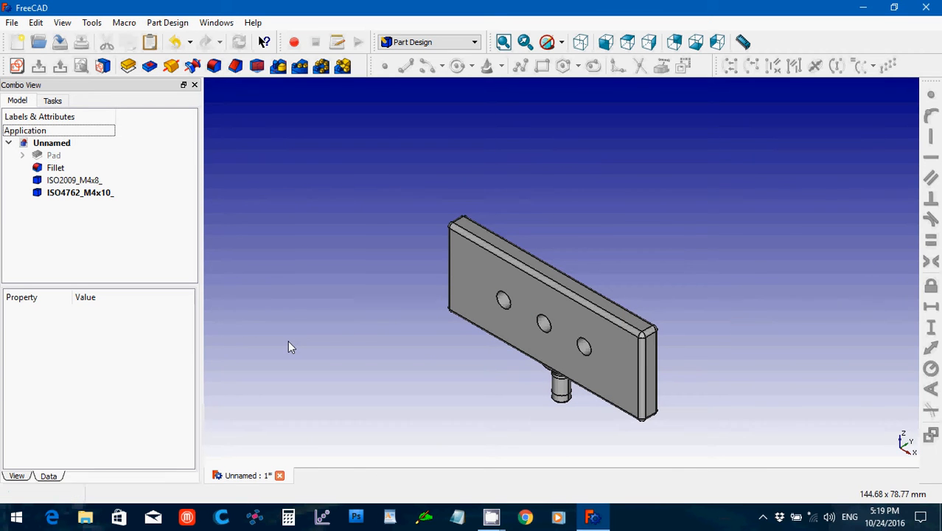
# Step: Set the z position of the ISO4762 M4x10 cap screw to 11 mm
pyautogui.click(71, 192)
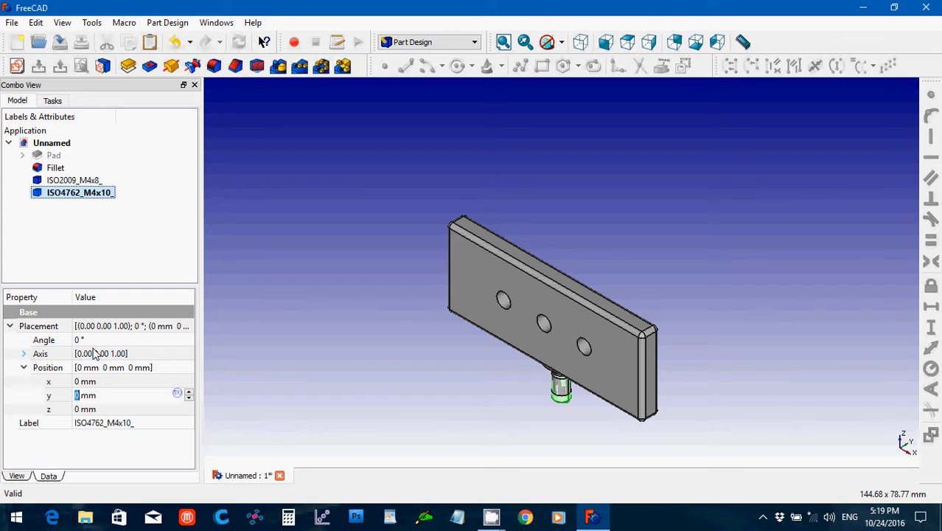
pyautogui.click(99, 410)
pyautogui.moveTo(101, 417); pyautogui.dragTo(68, 416)
pyautogui.write('11')
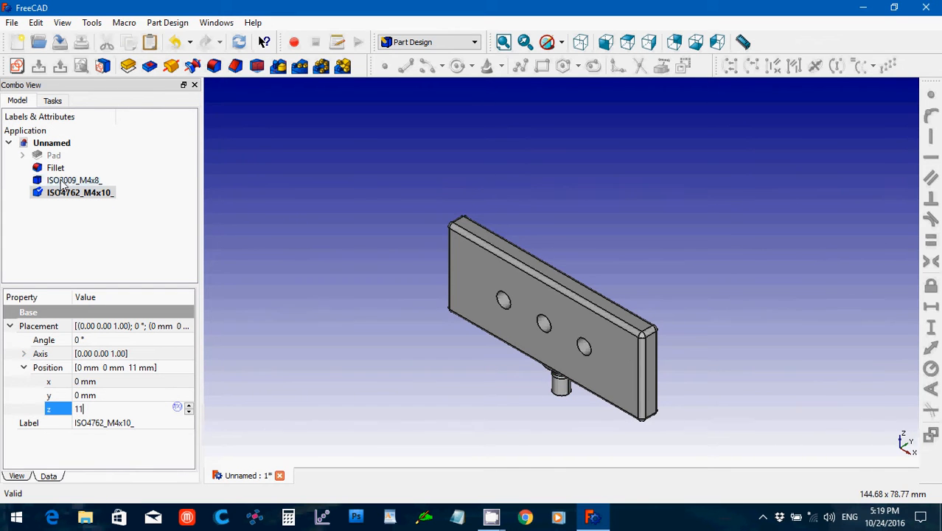
# Step: Set the z position of the ISO2009 M4x8 countersunk screw to 11 mm
pyautogui.click(65, 185)
pyautogui.click(95, 409)
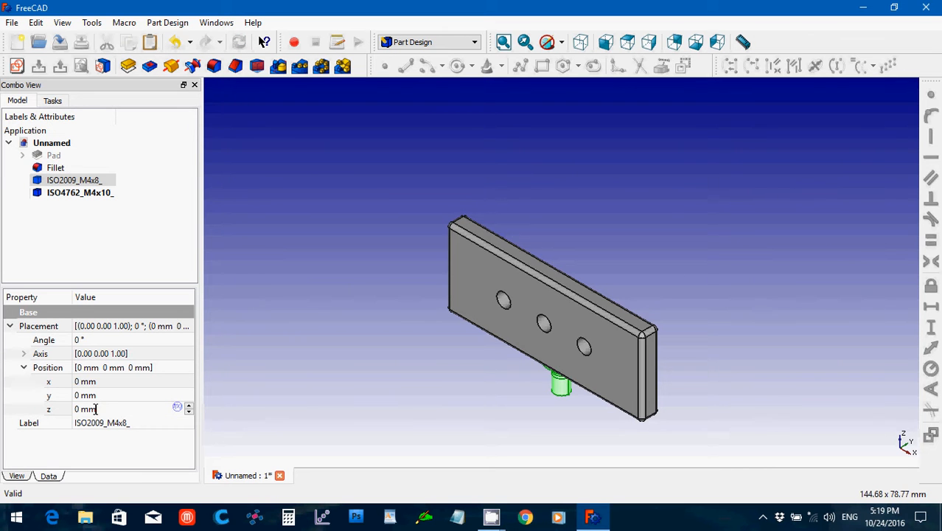
pyautogui.moveTo(95, 409); pyautogui.dragTo(74, 409)
pyautogui.write('11')
# Step: Set the ISO2009 M4x8 countersunk screw's rotation axis to x 1, y 0, z 0
pyautogui.click(25, 355)
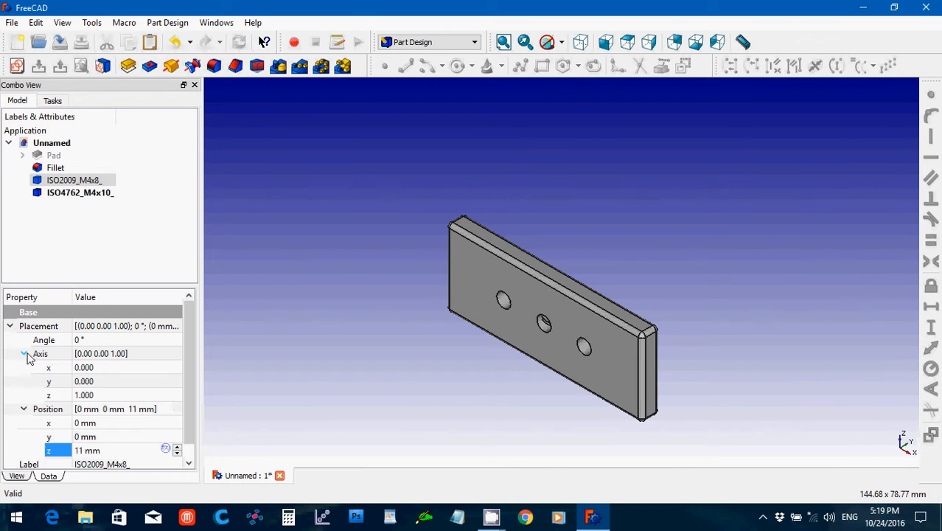
pyautogui.click(103, 396)
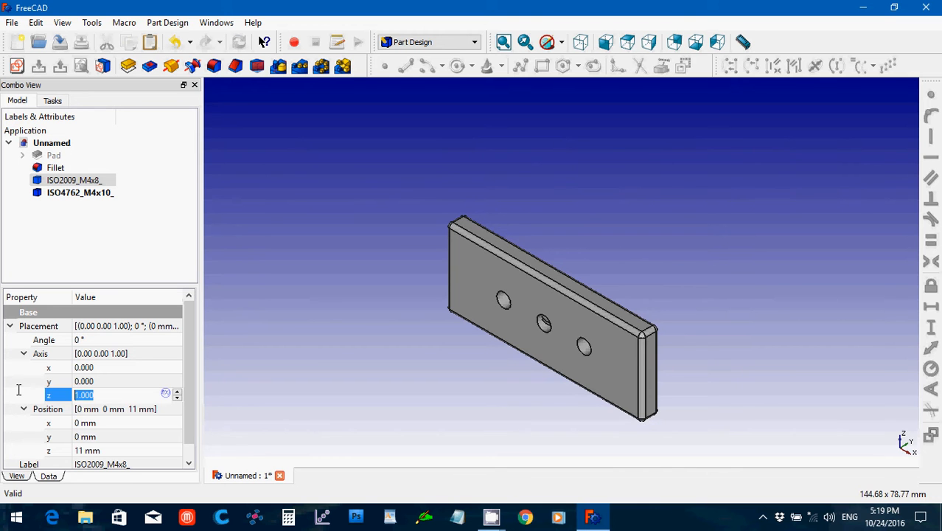
pyautogui.write('0')
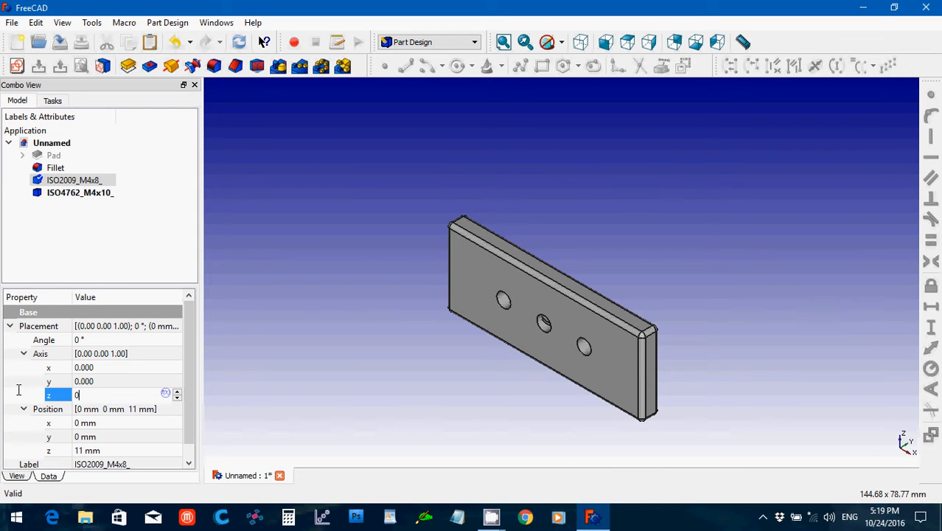
pyautogui.click(98, 368)
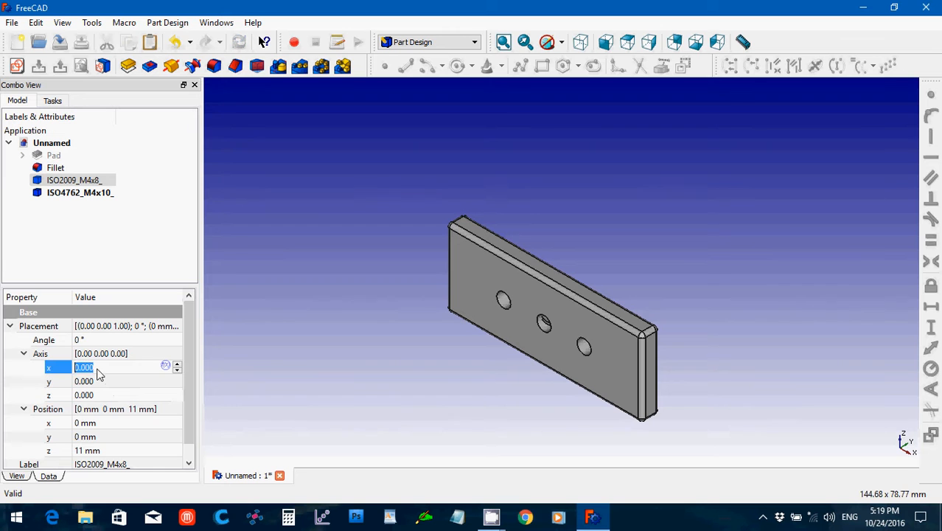
pyautogui.write('1')
# Step: Try a 90° rotation angle on the ISO2009 M4x8 screw and check its direction in the right side view
pyautogui.click(84, 340)
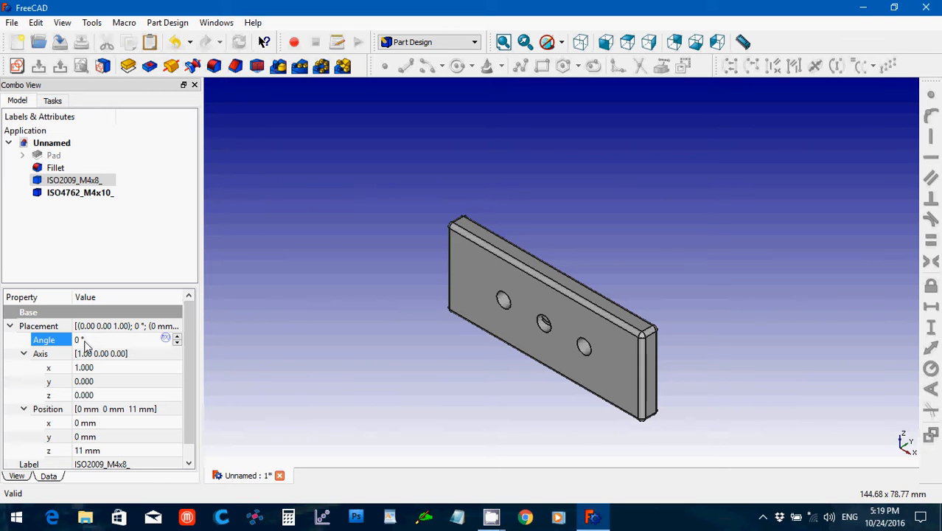
pyautogui.write('90')
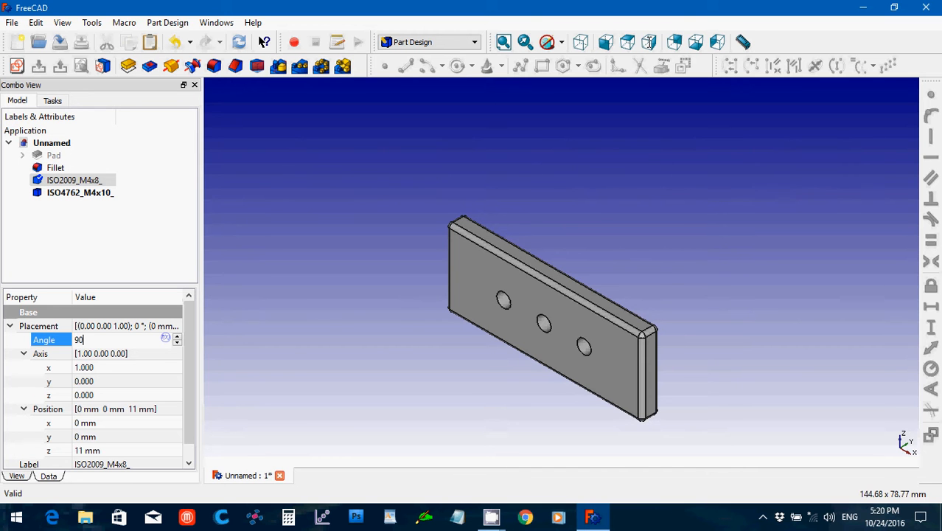
pyautogui.click(649, 42)
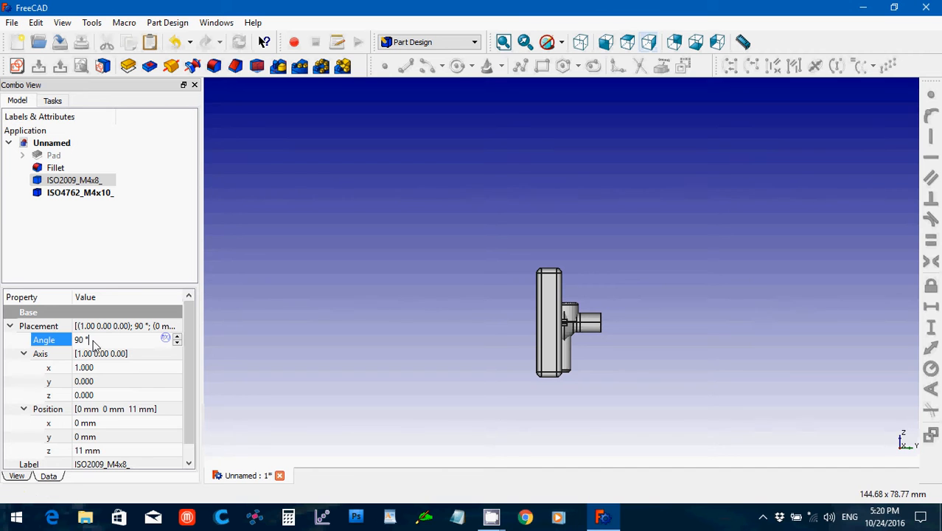
# Step: Set the ISO2009 M4x8 countersunk screw's rotation angle to 270°
pyautogui.moveTo(94, 345); pyautogui.dragTo(66, 344)
pyautogui.write('27')
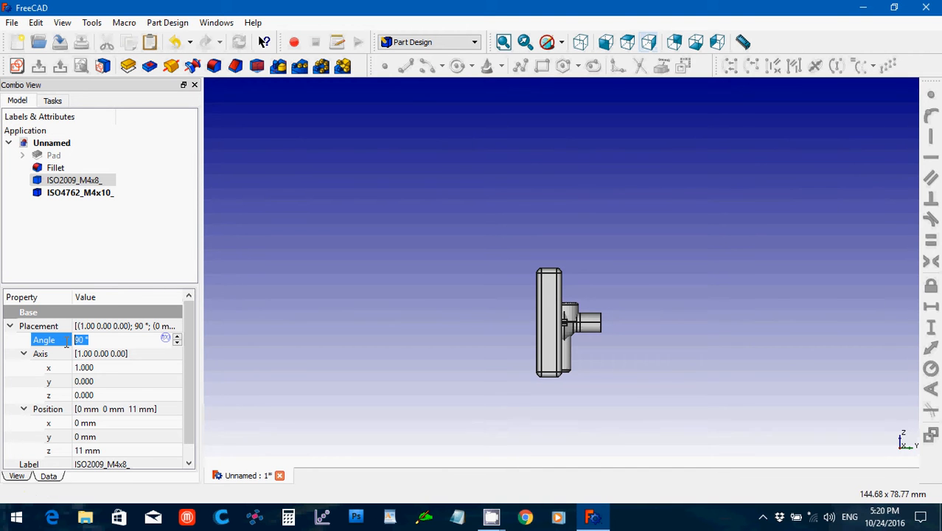
pyautogui.write('0')
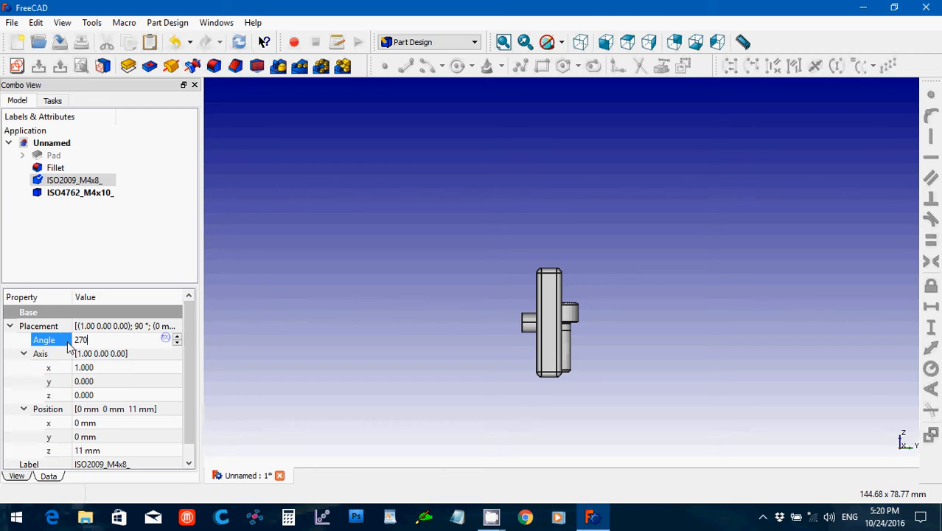
# Step: Set the ISO4762 M4x10 cap screw's rotation axis to x 1, y 0, z 0
pyautogui.click(74, 193)
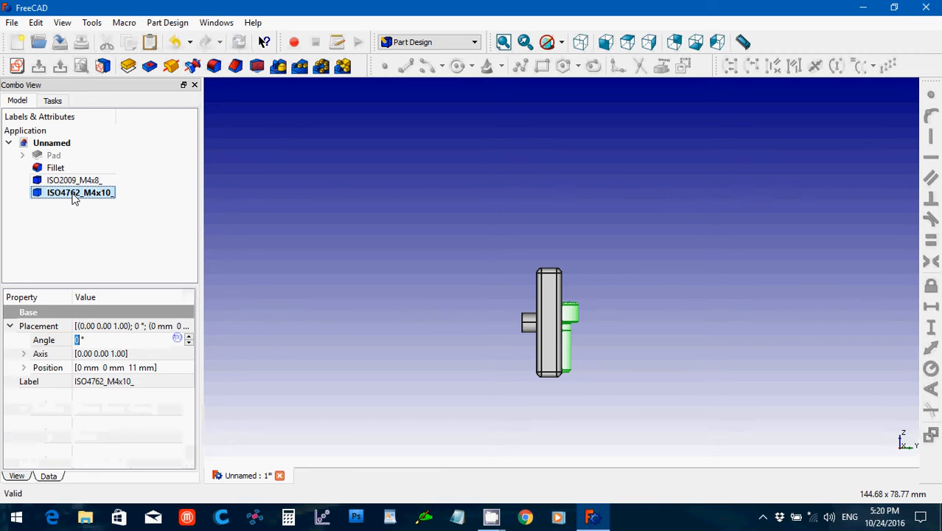
pyautogui.click(24, 354)
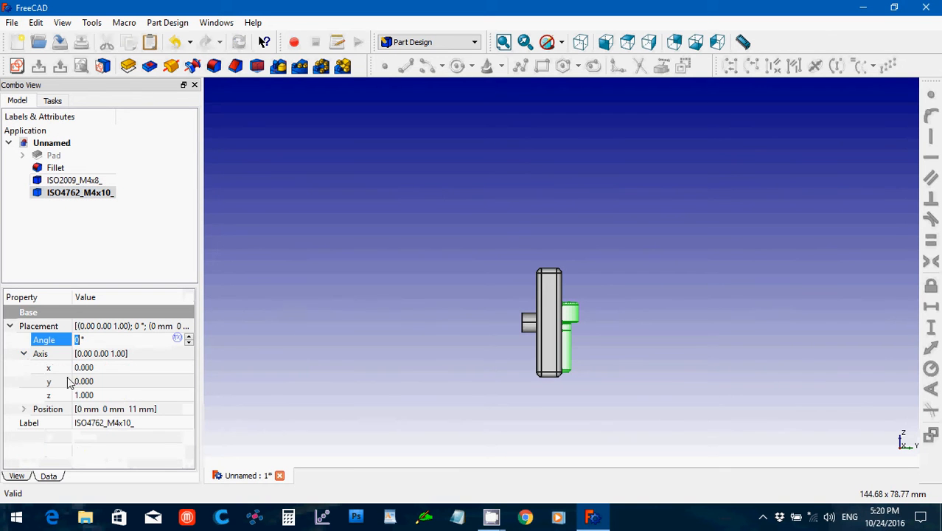
pyautogui.click(98, 396)
pyautogui.moveTo(100, 398); pyautogui.dragTo(74, 398)
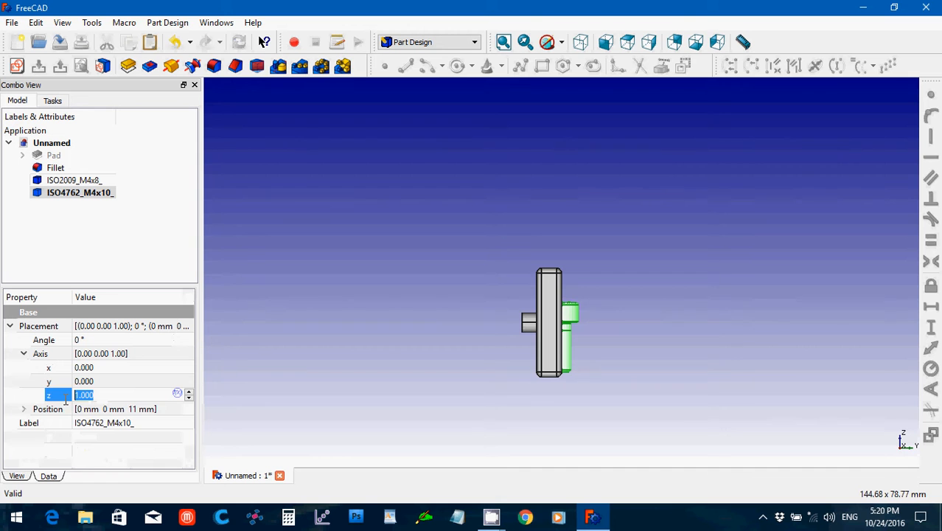
pyautogui.write('0')
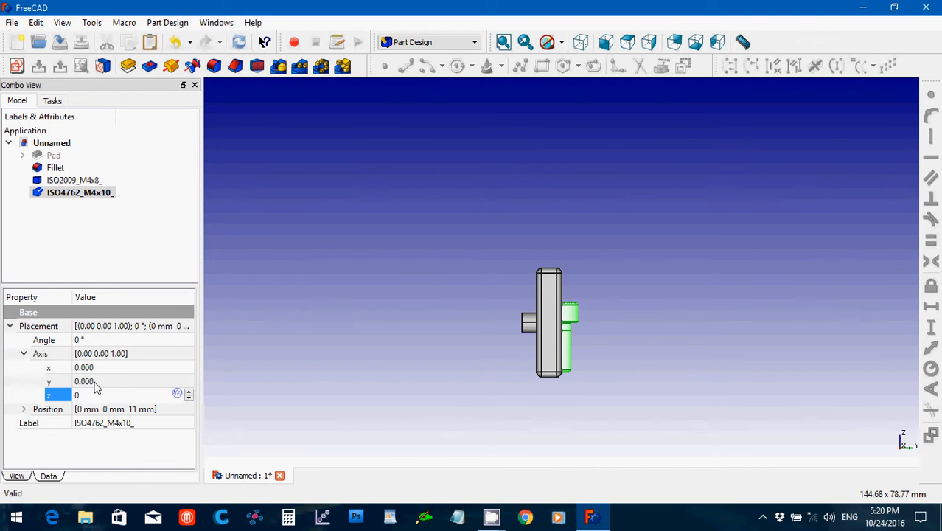
pyautogui.click(93, 381)
pyautogui.moveTo(93, 382); pyautogui.dragTo(75, 381)
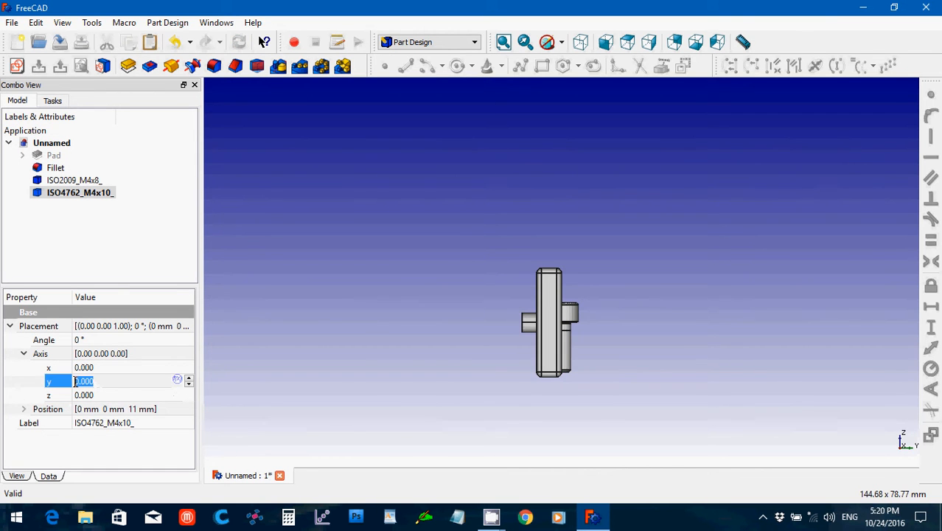
pyautogui.click(93, 368)
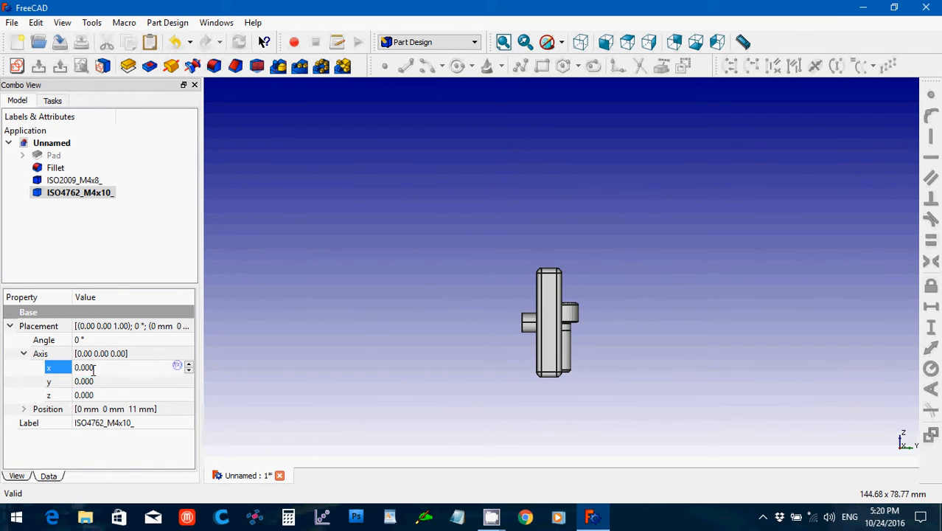
pyautogui.moveTo(93, 368); pyautogui.dragTo(74, 368)
pyautogui.write('1')
# Step: Set the ISO4762 M4x10 cap screw's rotation angle to 90°
pyautogui.click(80, 339)
pyautogui.moveTo(79, 339); pyautogui.dragTo(75, 341)
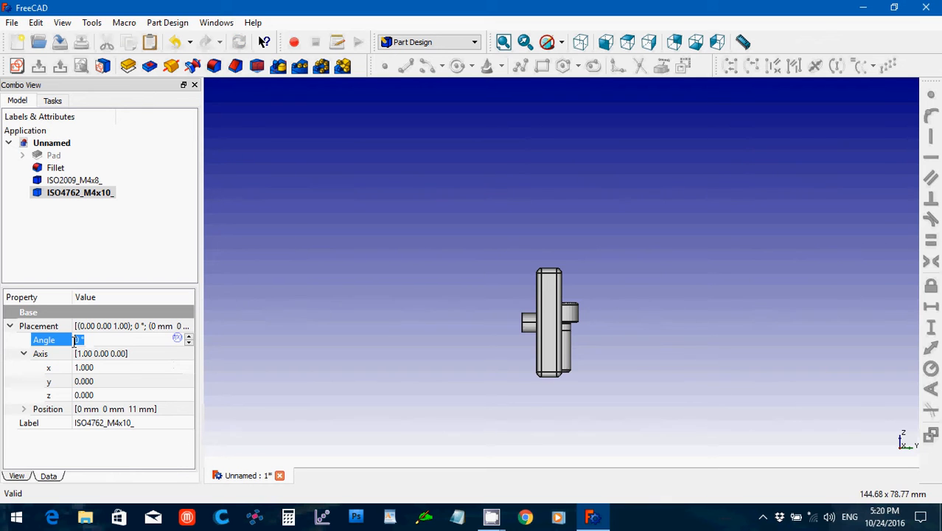
pyautogui.write('90')
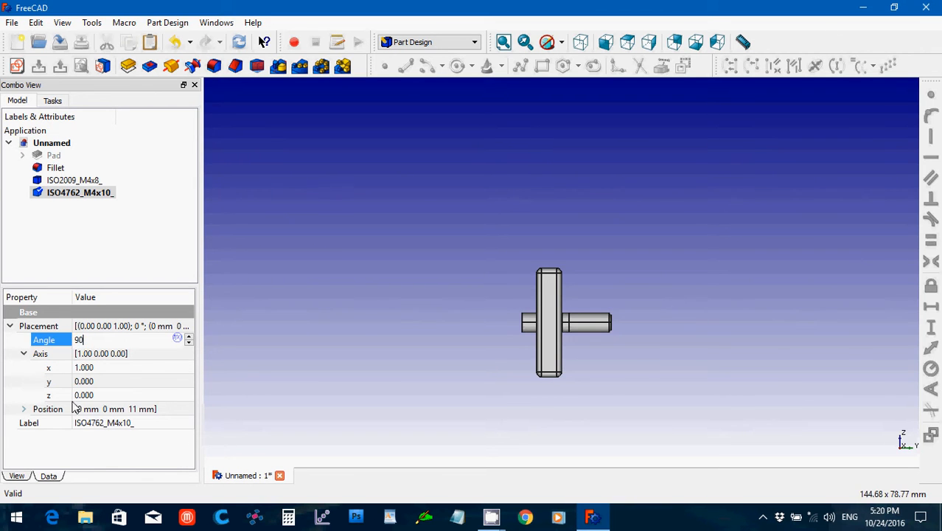
# Step: Set the ISO4762 M4x10 cap screw's y position to -5 mm and check the assembly in the axonometric view
pyautogui.click(24, 410)
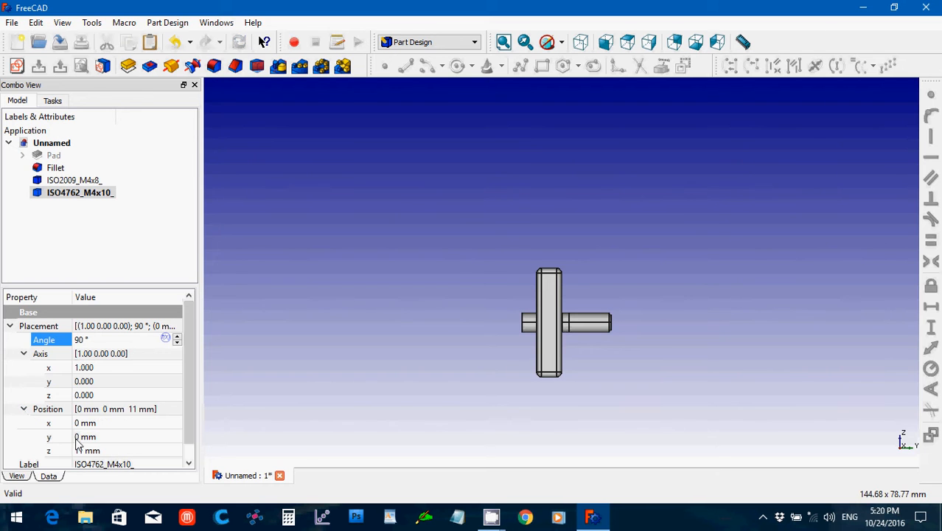
pyautogui.click(111, 449)
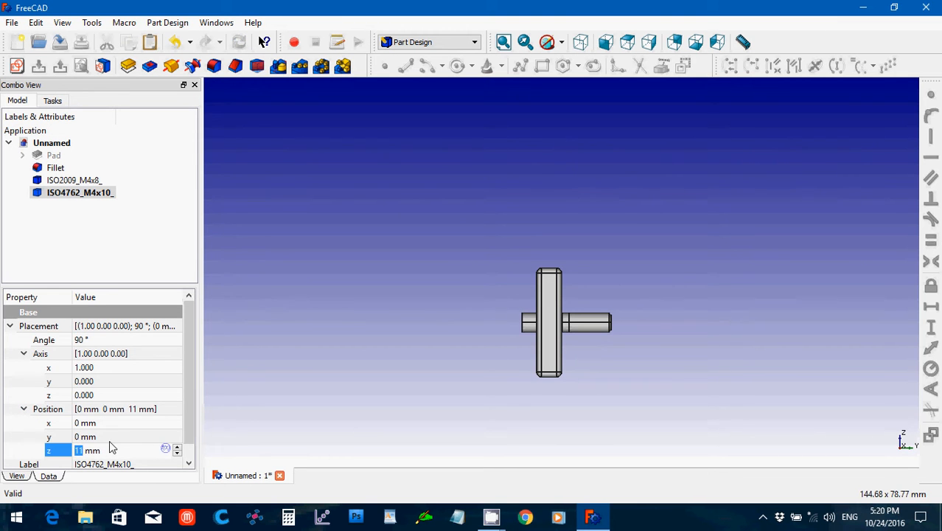
pyautogui.click(109, 437)
pyautogui.scroll(-2, 110, 437)
pyautogui.scroll(-3, 109, 437)
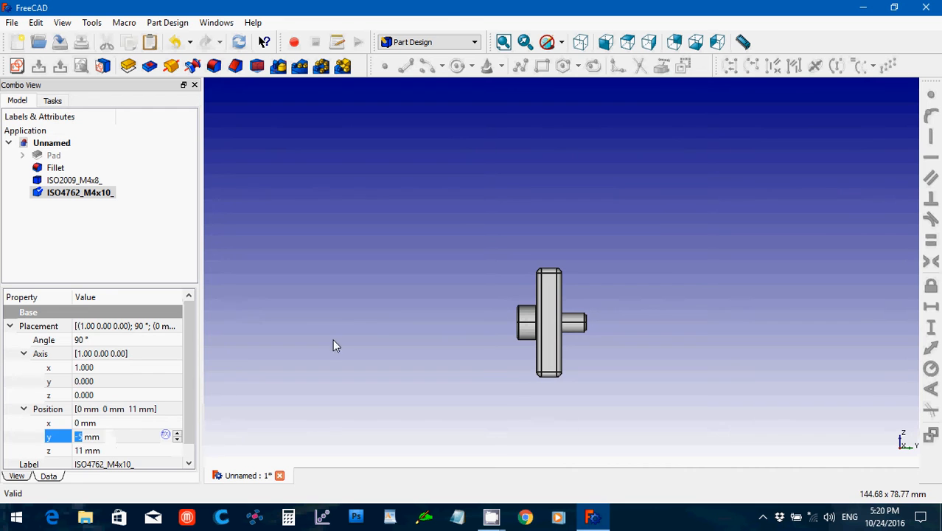
pyautogui.click(376, 326)
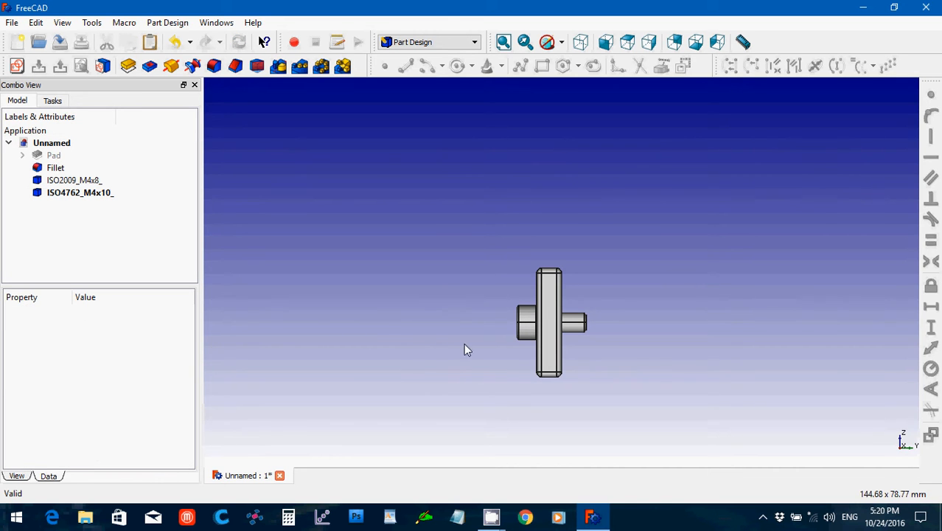
pyautogui.click(580, 42)
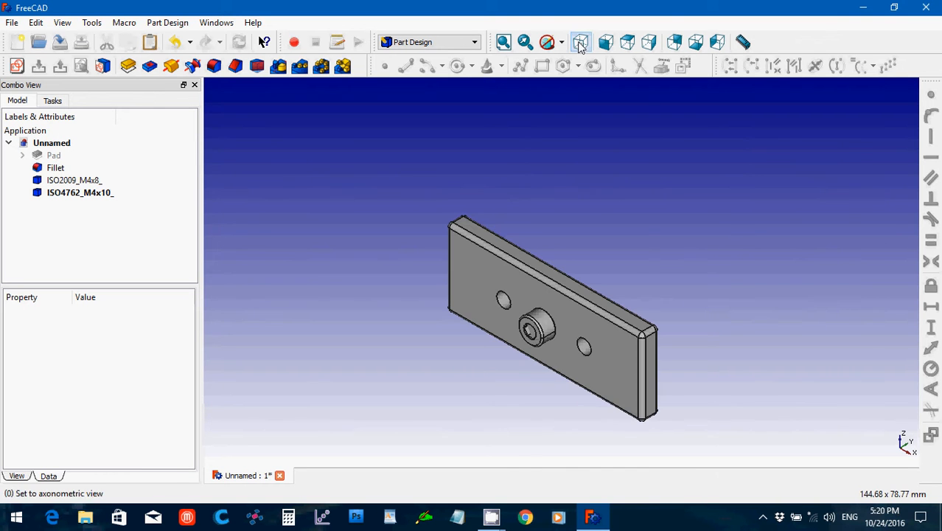
# Step: Set the x position of the ISO4762 M4x10 cap screw to -11.5 mm, moving it into an outer hole
pyautogui.click(76, 193)
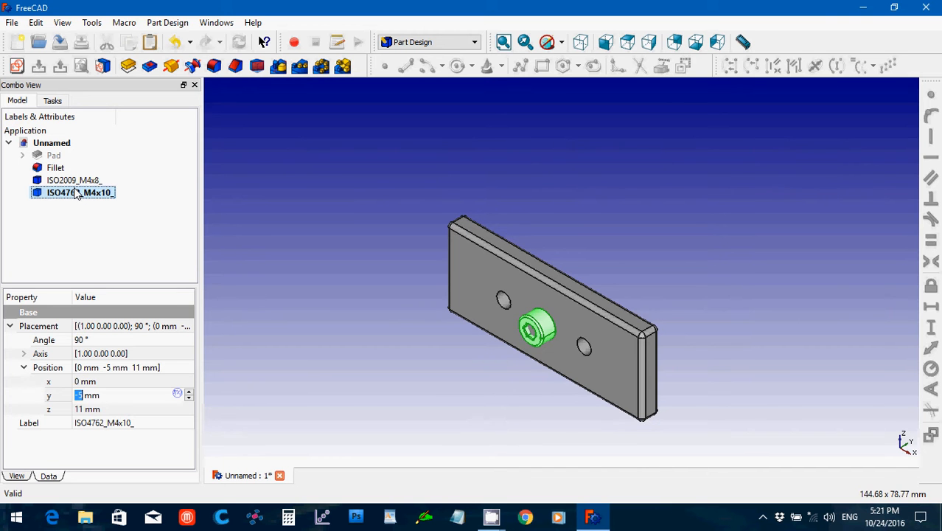
pyautogui.click(99, 381)
pyautogui.moveTo(98, 382); pyautogui.dragTo(74, 382)
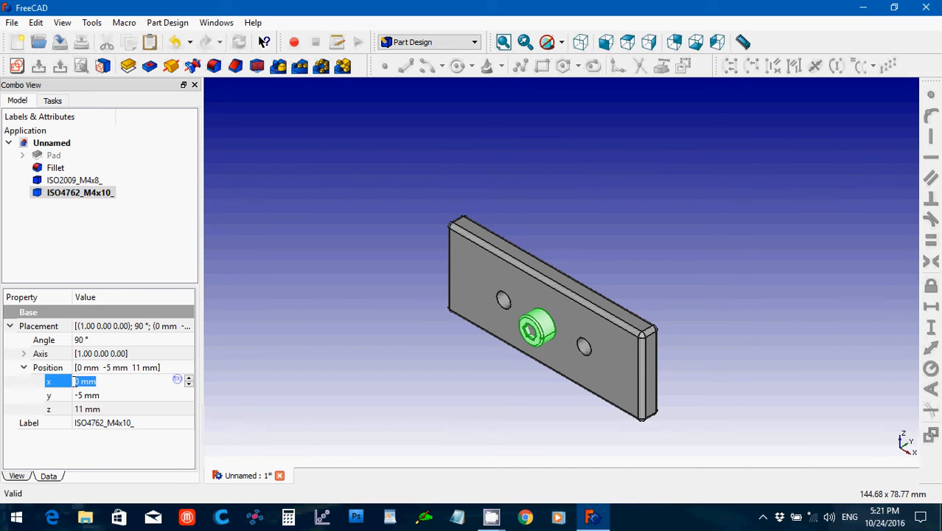
pyautogui.press('BackSpace')
pyautogui.write('11')
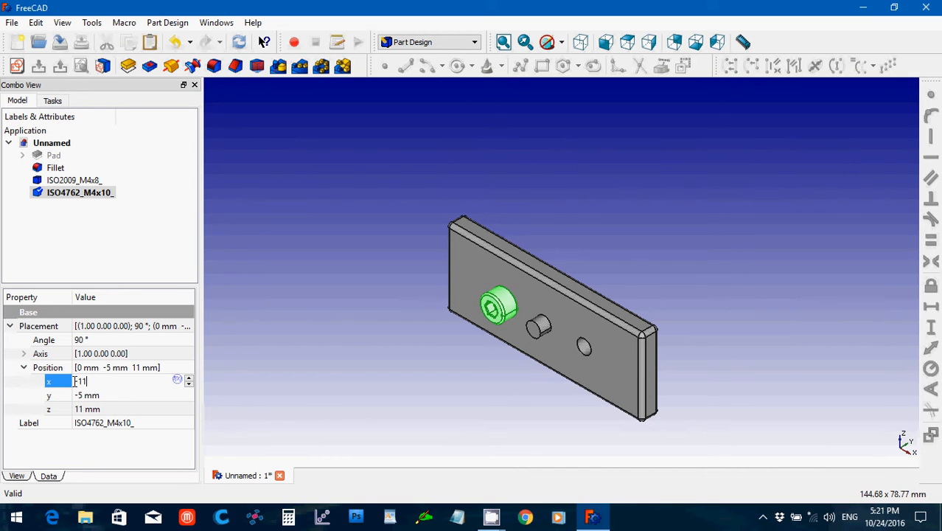
pyautogui.write('.5')
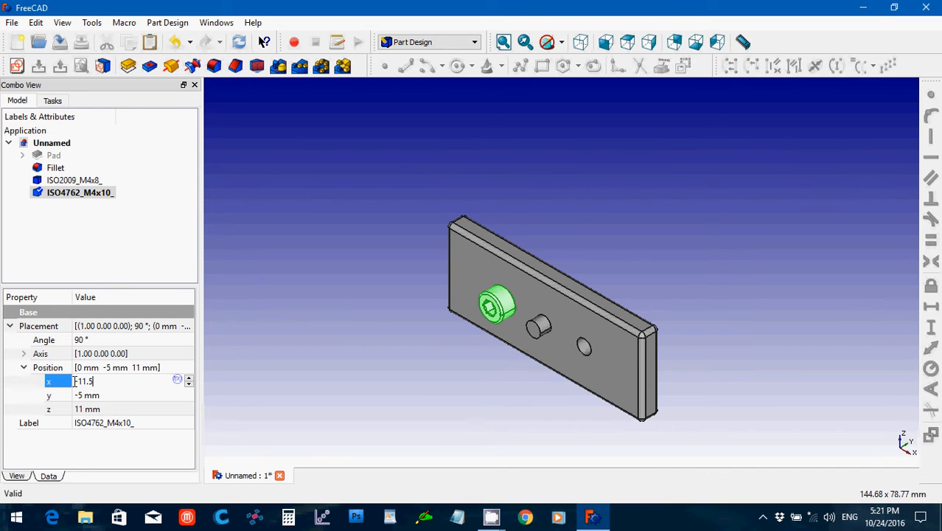
pyautogui.press('Home')
pyautogui.write('-')
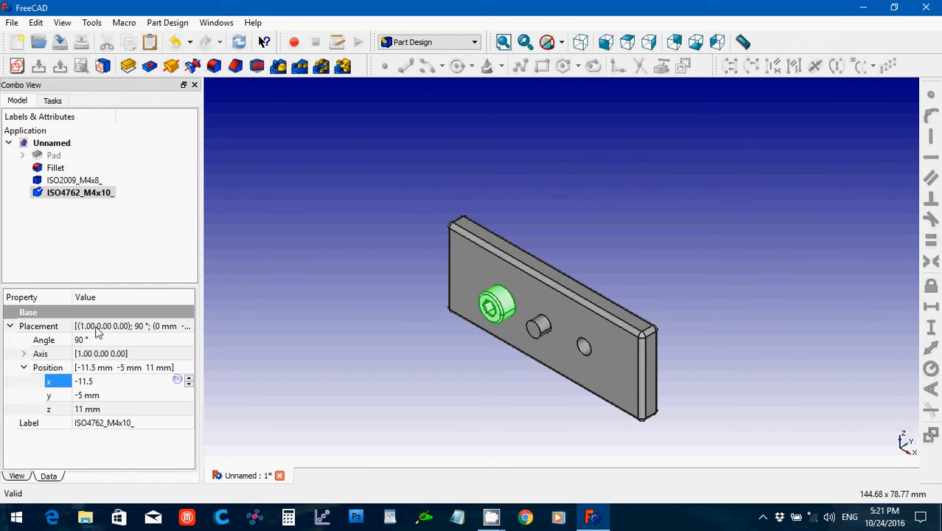
# Step: Duplicate the ISO4762 M4x10 cap screw and set the copy's x position to 11.5 mm for the opposite outer hole
pyautogui.click(112, 221)
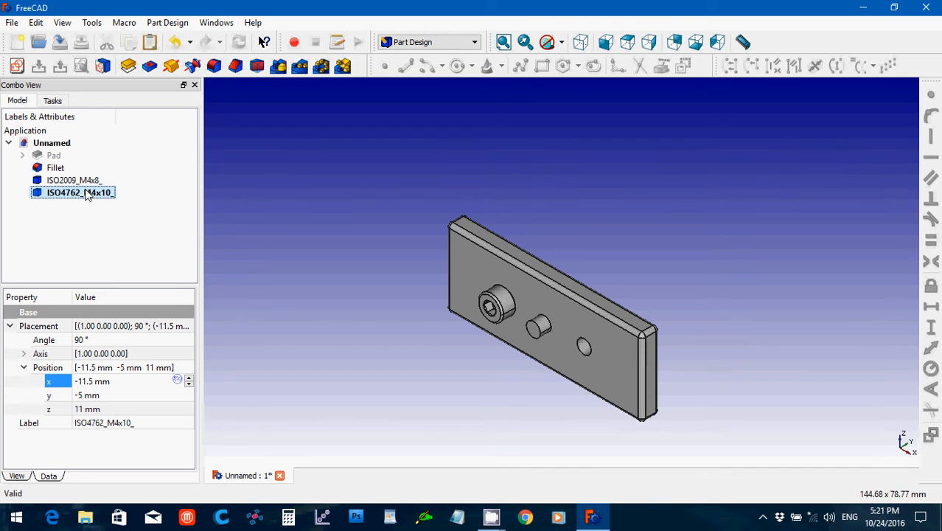
pyautogui.hotkey('ctrl', 'c')
pyautogui.hotkey('ctrl', 'v')
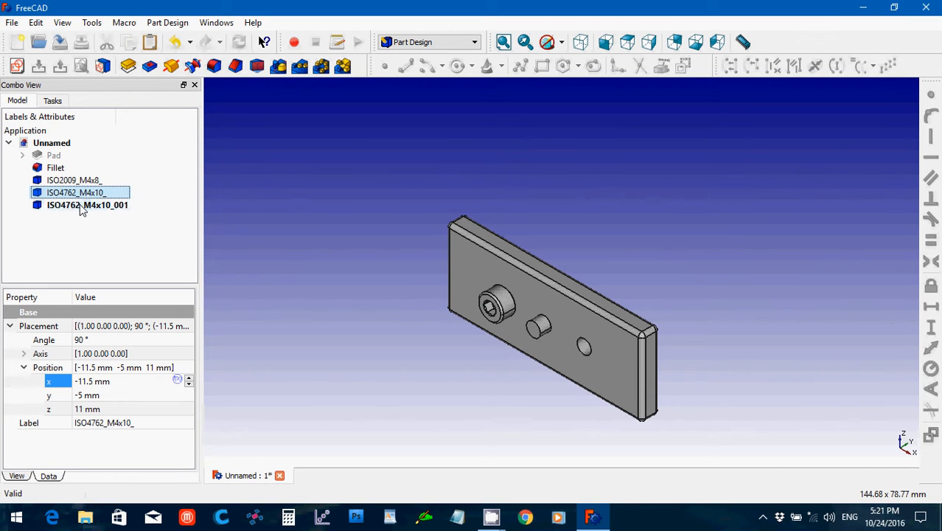
pyautogui.click(80, 382)
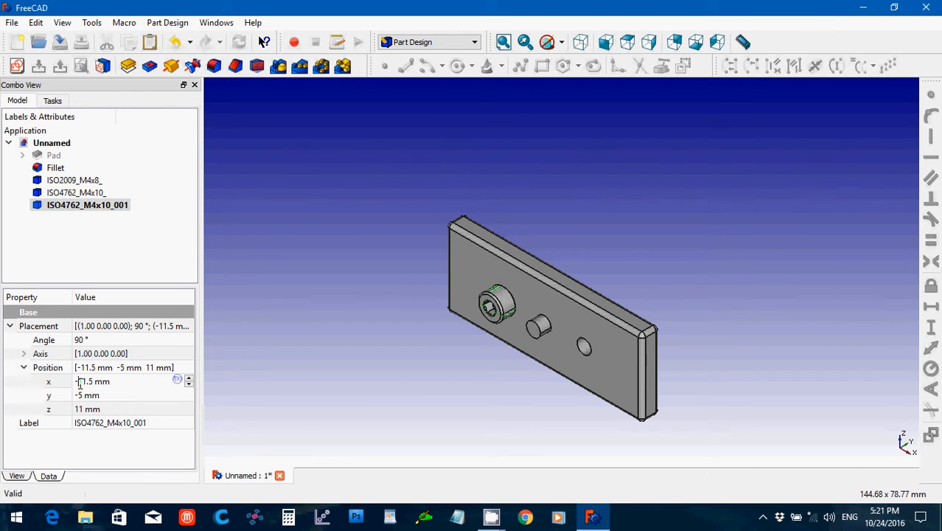
pyautogui.press('BackSpace')
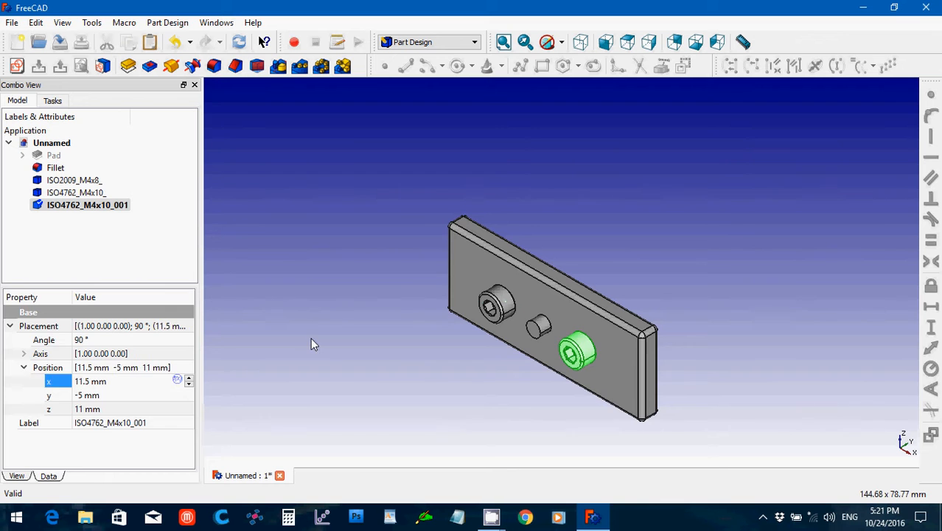
pyautogui.click(311, 339)
# Step: Hide the filleted plate to inspect the three screws from behind and in the axonometric view
pyautogui.moveTo(737, 290); pyautogui.dragTo(507, 311, button='middle')
pyautogui.moveTo(631, 353); pyautogui.dragTo(519, 292, button='middle')
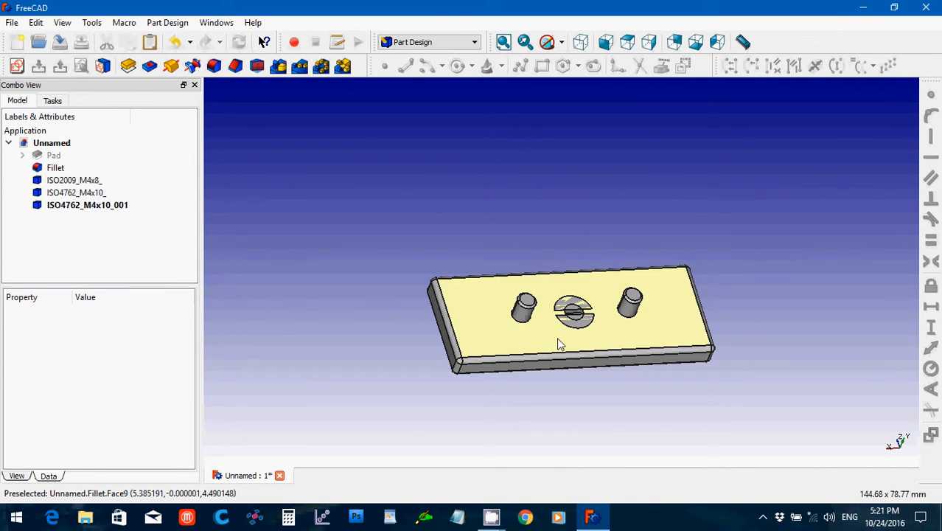
pyautogui.click(558, 344)
pyautogui.press('space')
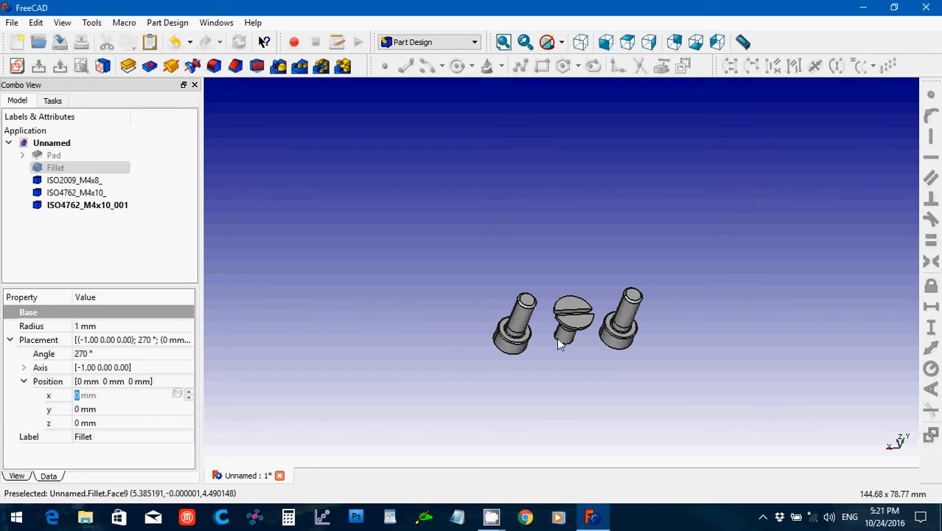
pyautogui.click(499, 257)
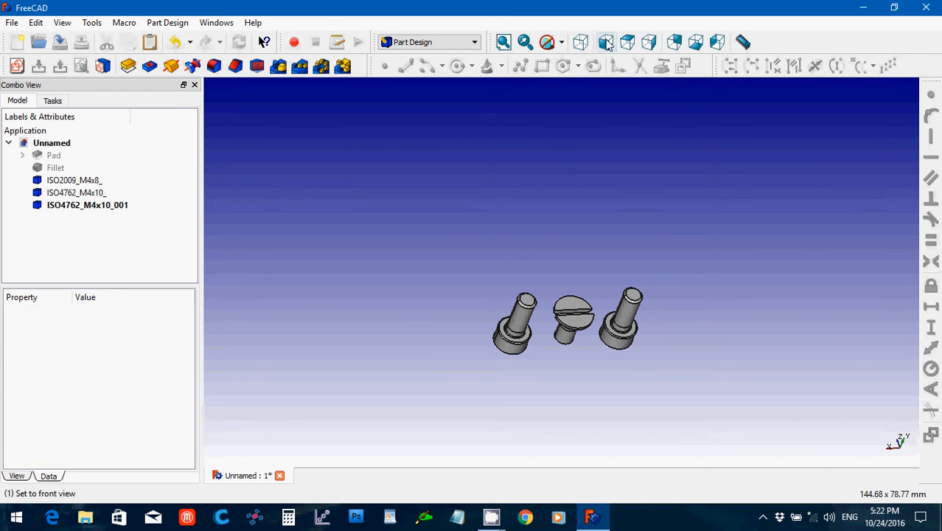
pyautogui.click(580, 42)
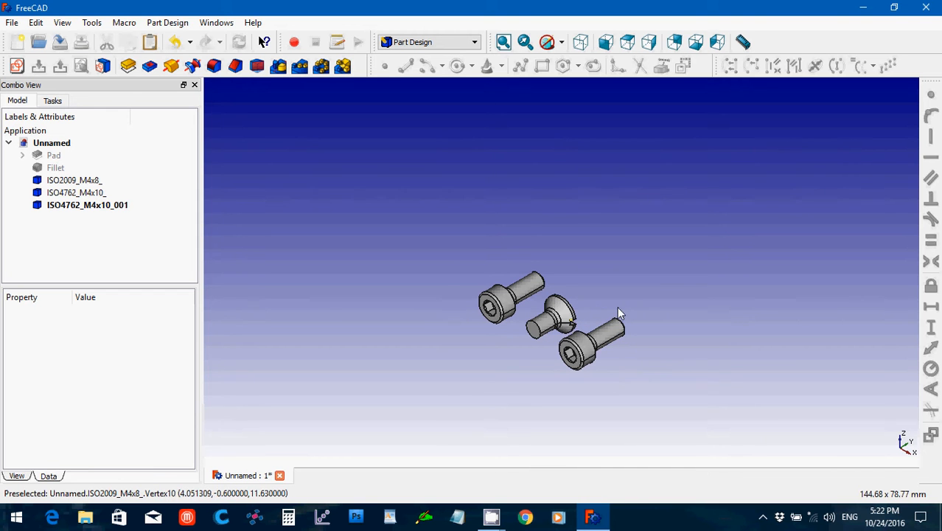
# Step: Switch to the Part workbench, add a default cone among the three screws, and select it in the axonometric view
pyautogui.moveTo(617, 309); pyautogui.dragTo(485, 320, button='middle')
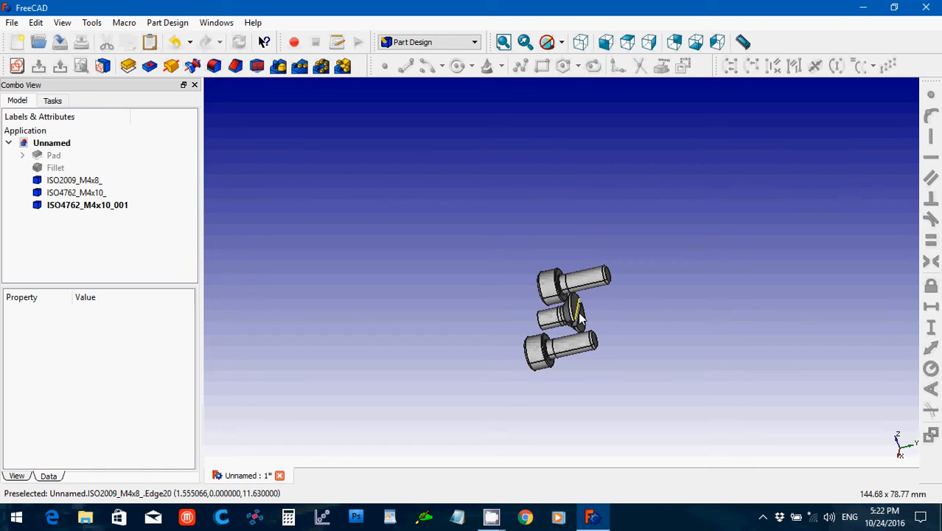
pyautogui.moveTo(512, 309); pyautogui.dragTo(623, 317, button='middle')
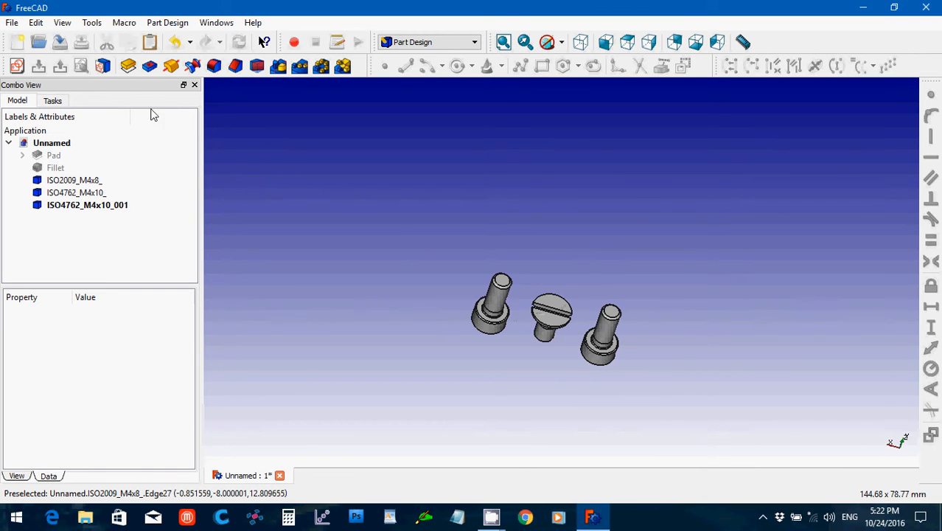
pyautogui.click(436, 44)
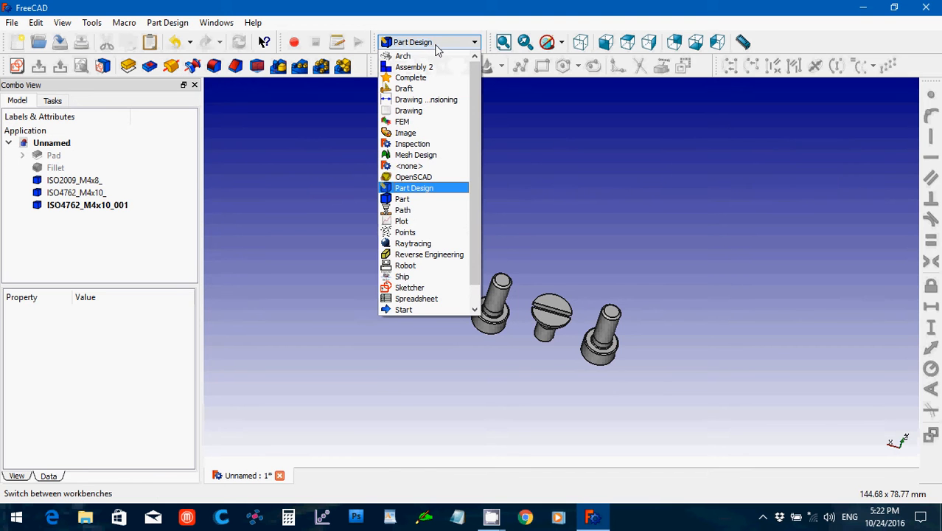
pyautogui.click(417, 199)
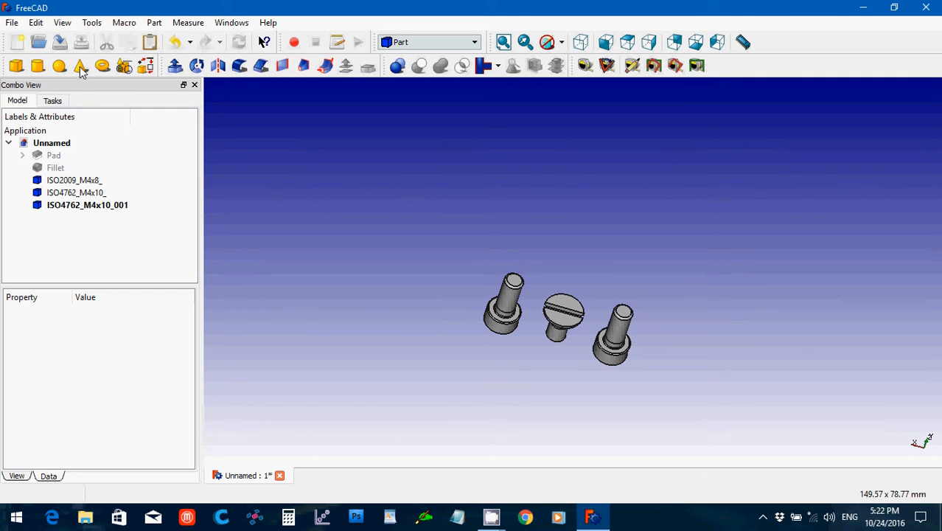
pyautogui.click(81, 67)
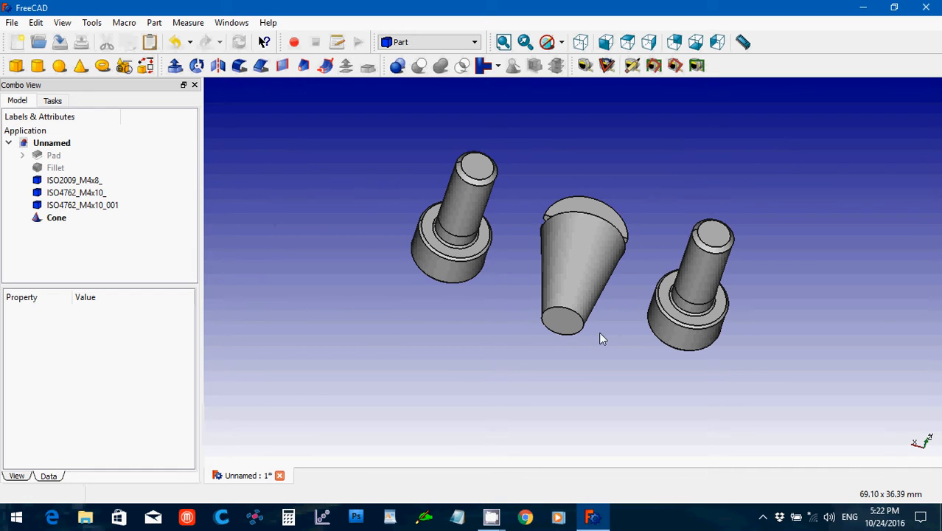
pyautogui.click(581, 44)
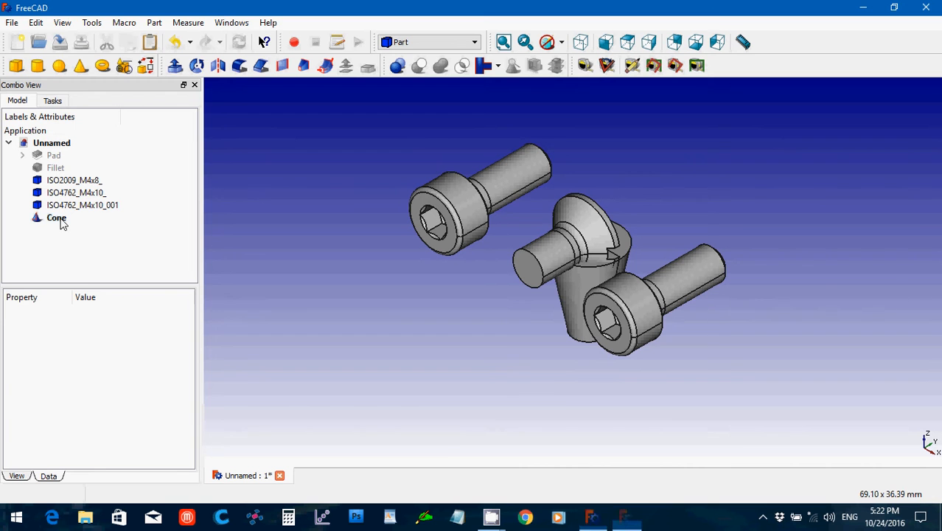
pyautogui.click(59, 221)
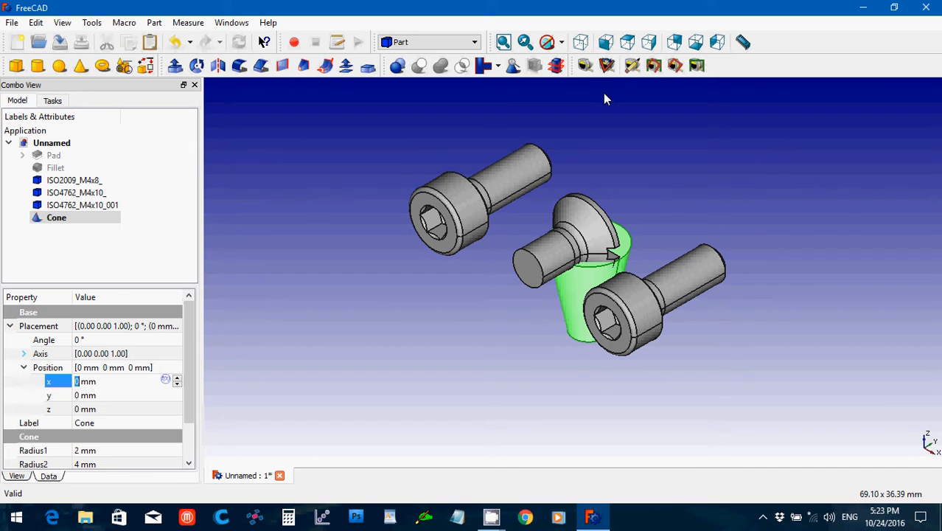
# Step: Measure the head depth of the ISO2009 M4x8 countersunk screw in the top view and delete the measurement
pyautogui.click(629, 42)
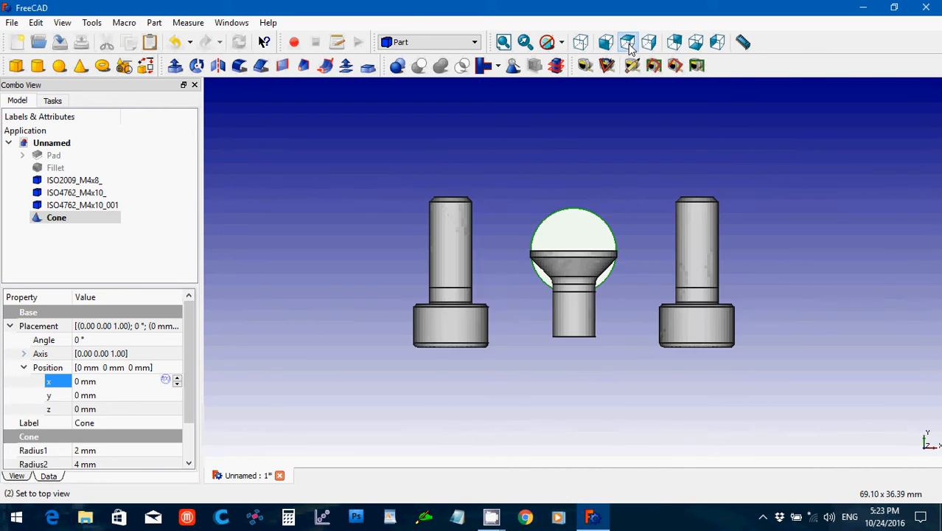
pyautogui.click(742, 42)
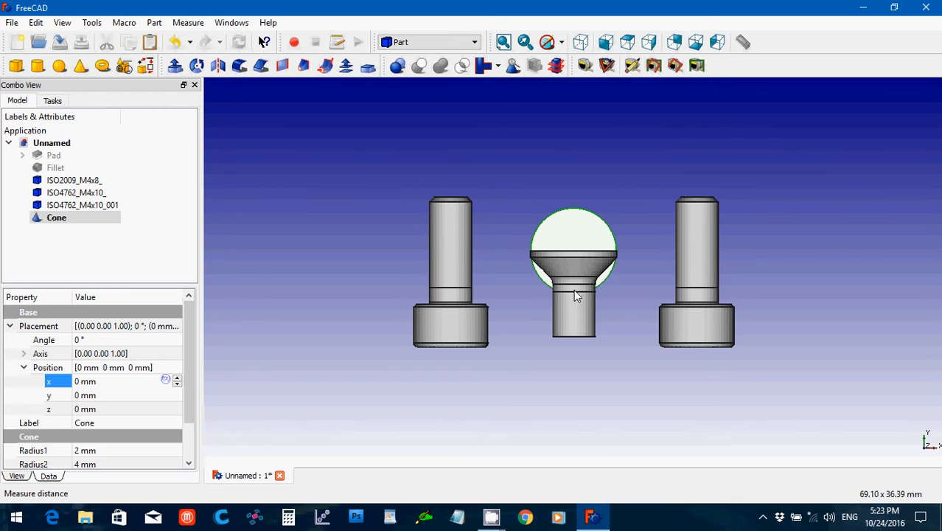
pyautogui.click(574, 251)
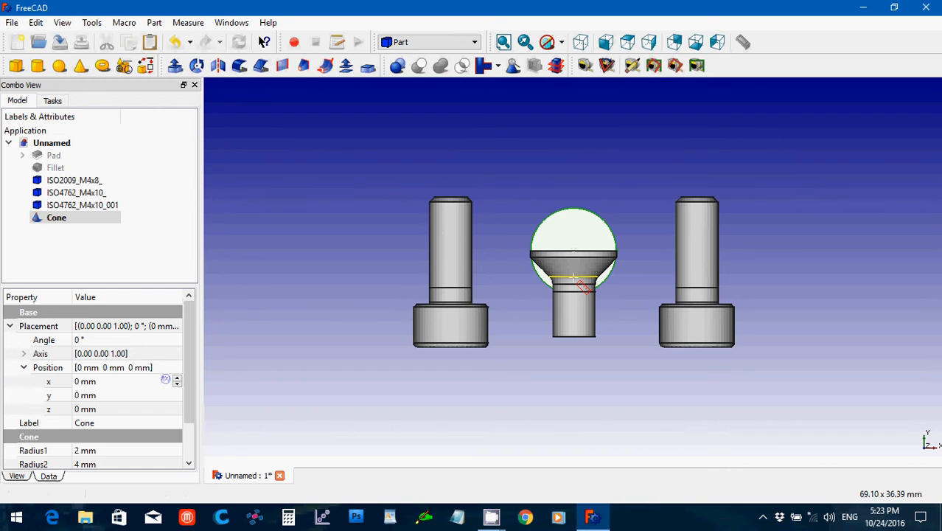
pyautogui.click(574, 278)
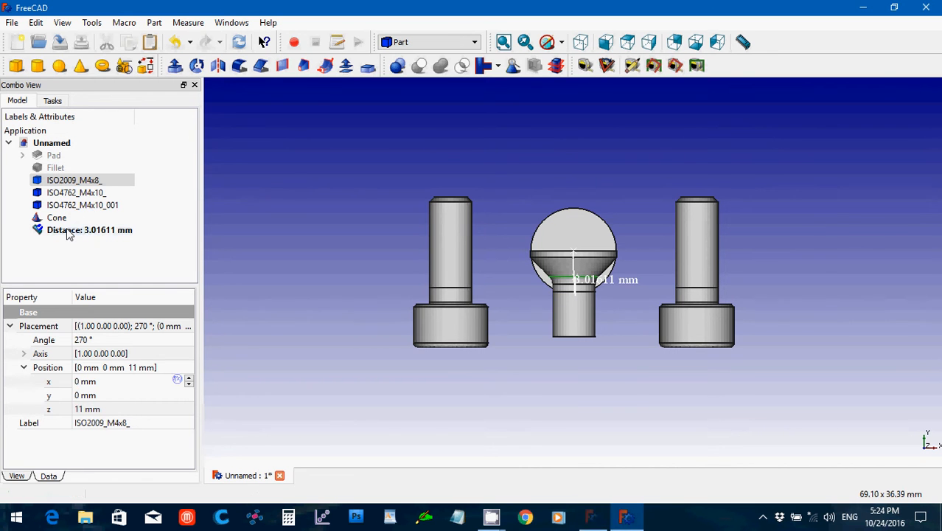
pyautogui.click(67, 230)
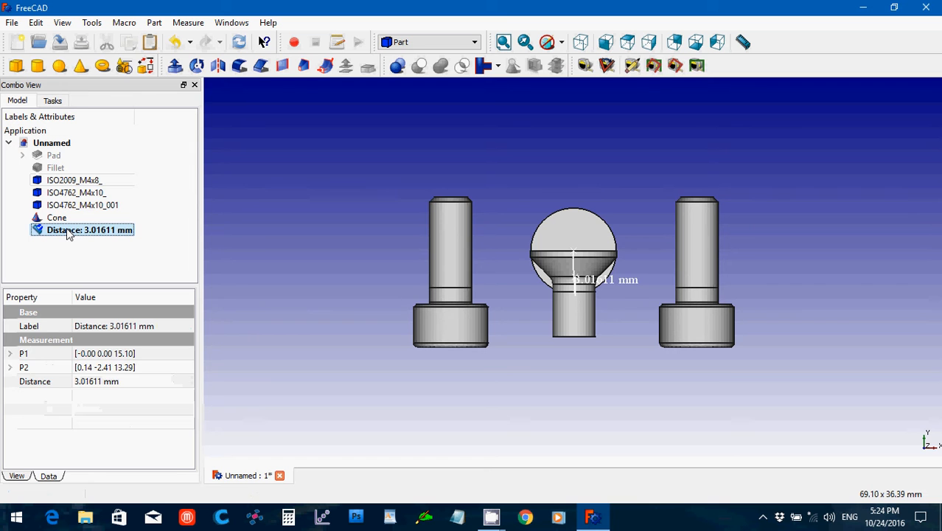
pyautogui.press('Delete')
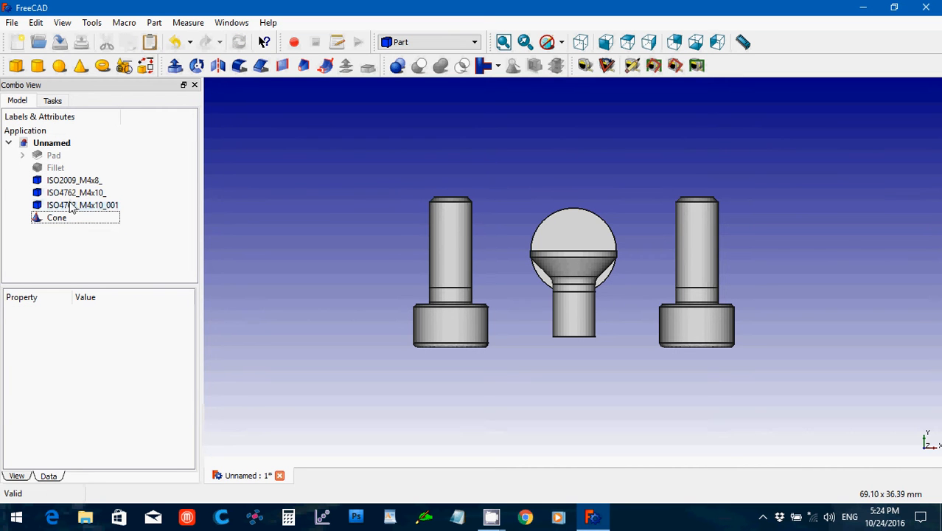
# Step: Set the cone's height to 3 mm and check its shape in the axonometric view
pyautogui.click(72, 220)
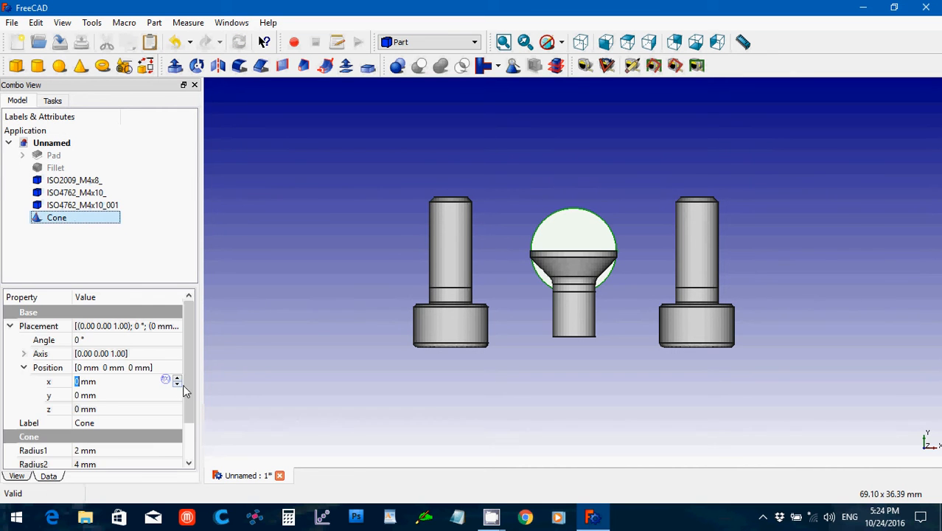
pyautogui.scroll(-1, 186, 413)
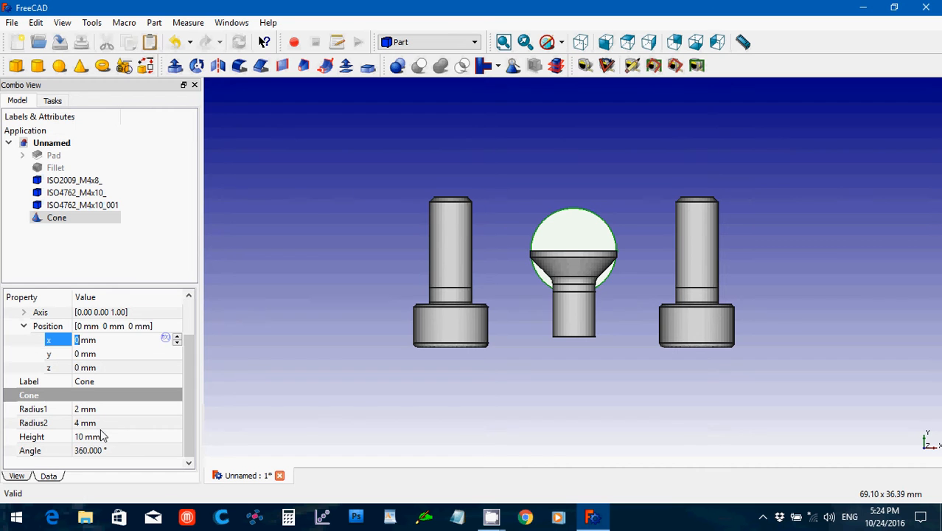
pyautogui.click(99, 425)
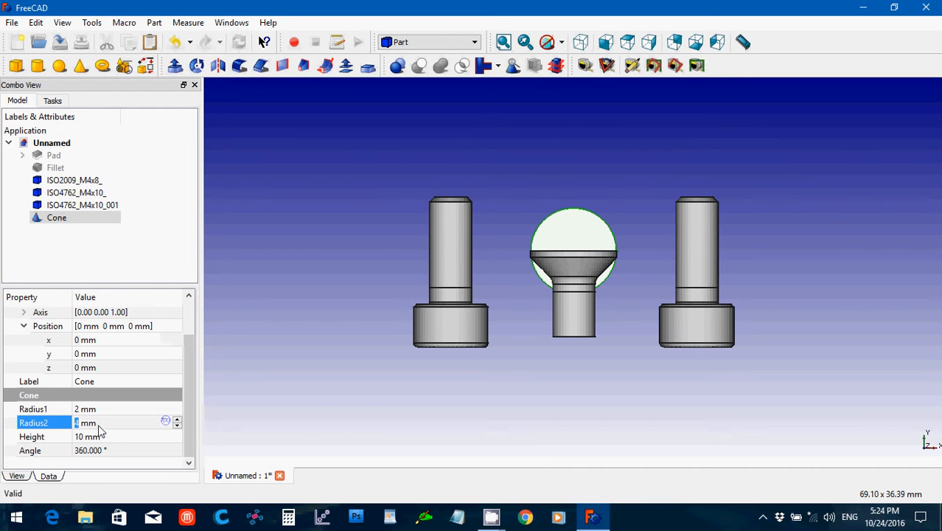
pyautogui.click(104, 438)
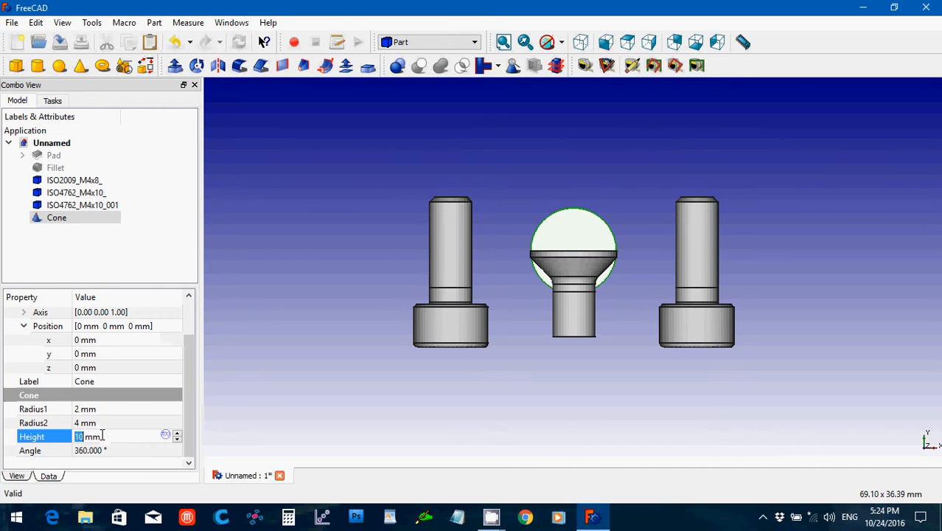
pyautogui.write('3')
pyautogui.click(109, 425)
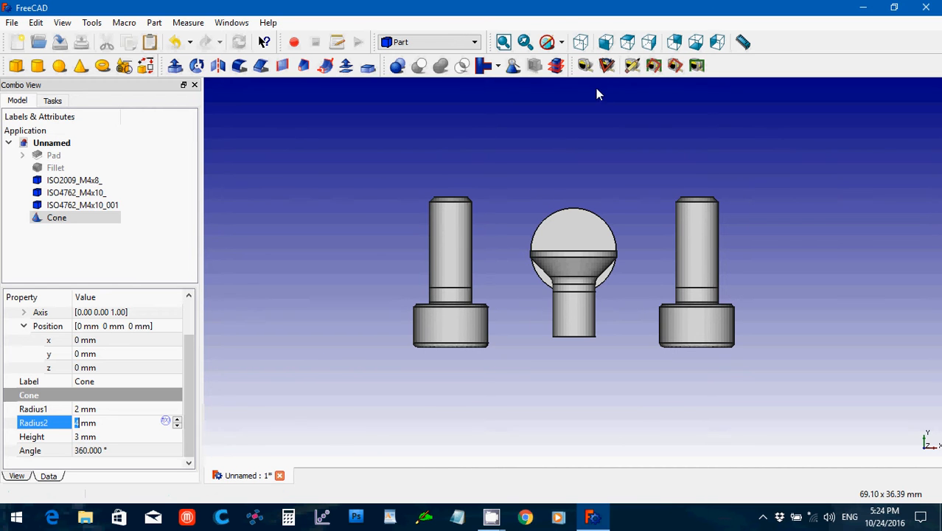
pyautogui.click(580, 42)
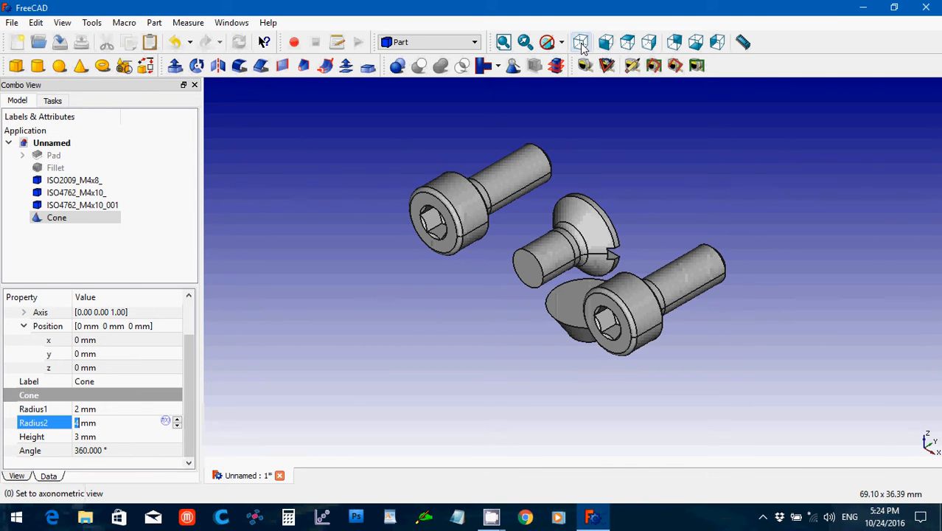
# Step: Set the cone's z position to 11 mm to raise it to the countersunk screw's level
pyautogui.click(96, 371)
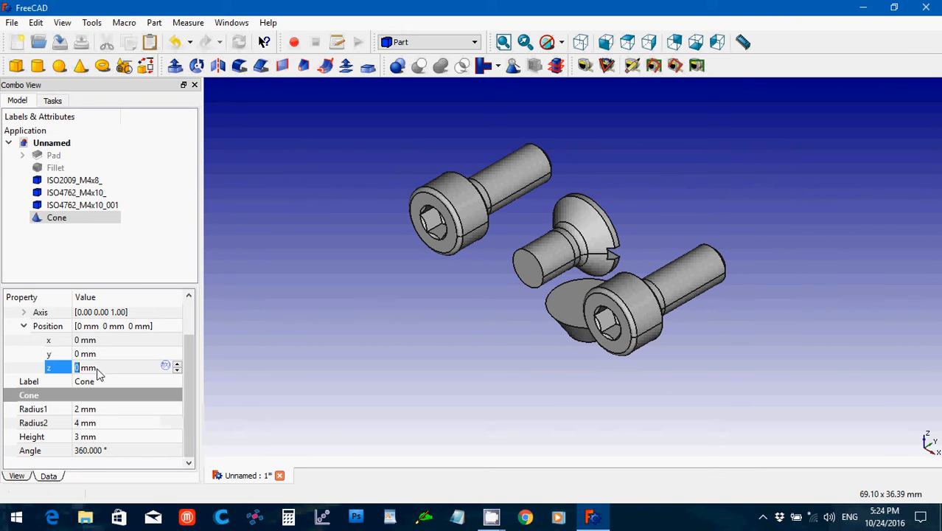
pyautogui.moveTo(100, 374); pyautogui.dragTo(67, 371)
pyautogui.write('11')
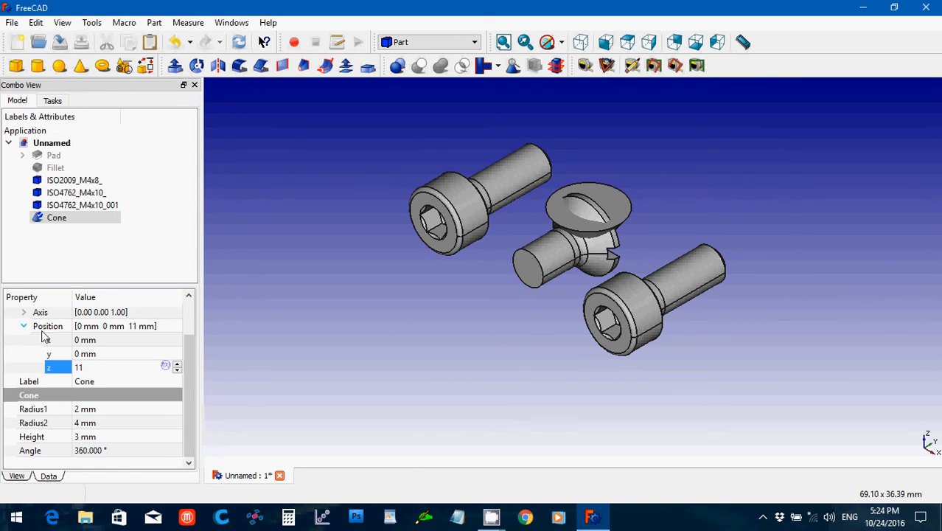
# Step: Set the cone's rotation axis to the x direction, with an axis z value of 0 and x value of 1
pyautogui.moveTo(187, 390); pyautogui.dragTo(187, 348)
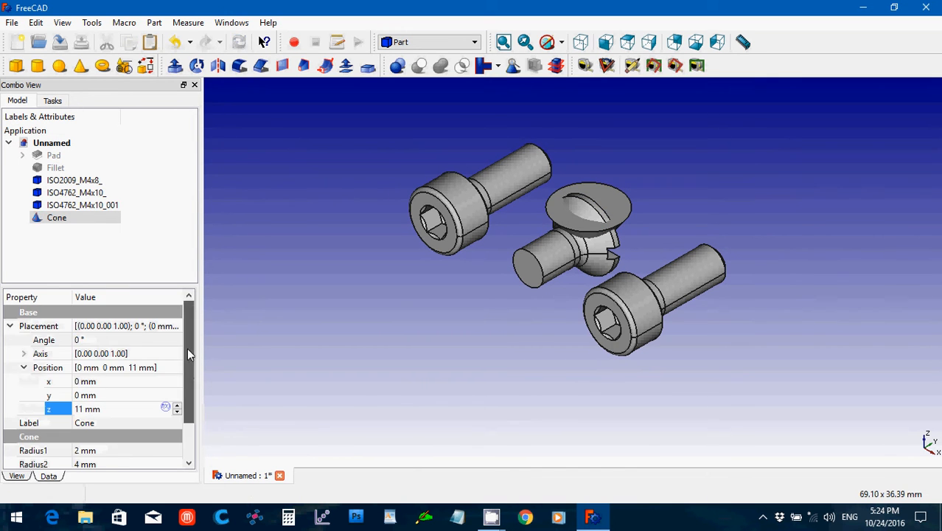
pyautogui.click(23, 354)
pyautogui.click(90, 396)
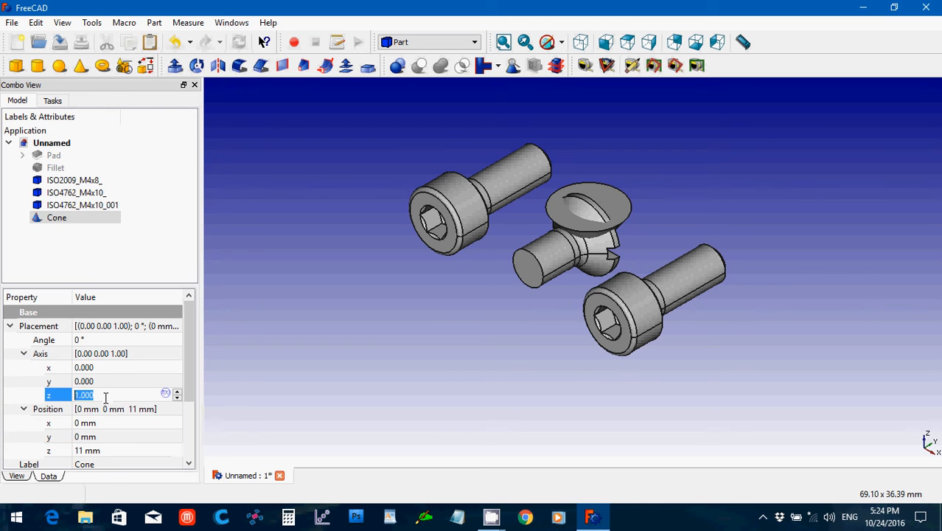
pyautogui.write('0')
pyautogui.click(99, 368)
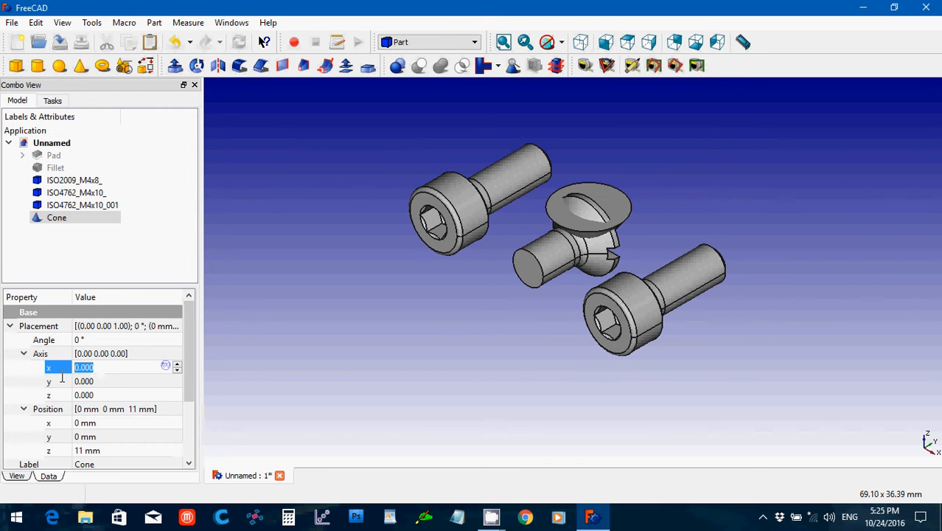
pyautogui.write('1')
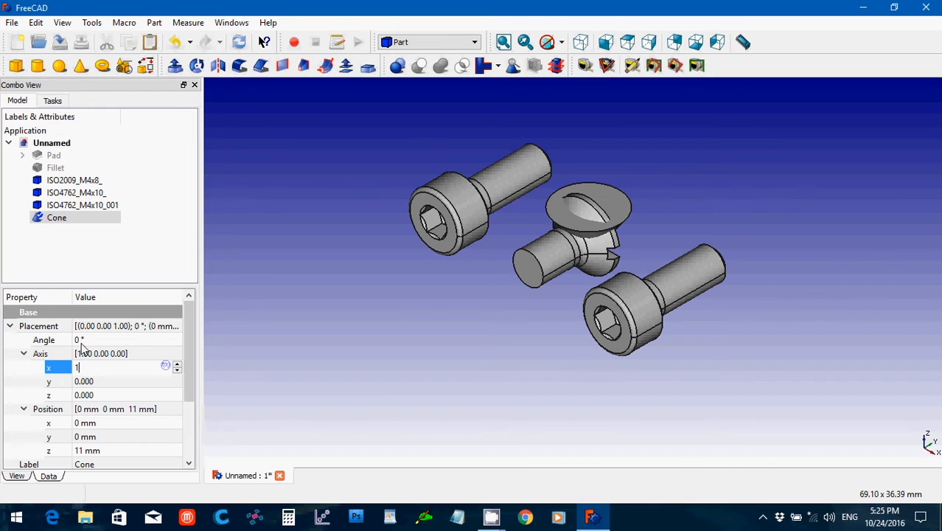
# Step: Try a rotation angle of 90° on the cone and change it to 270° to match the countersunk screw's direction
pyautogui.click(63, 340)
pyautogui.write('90')
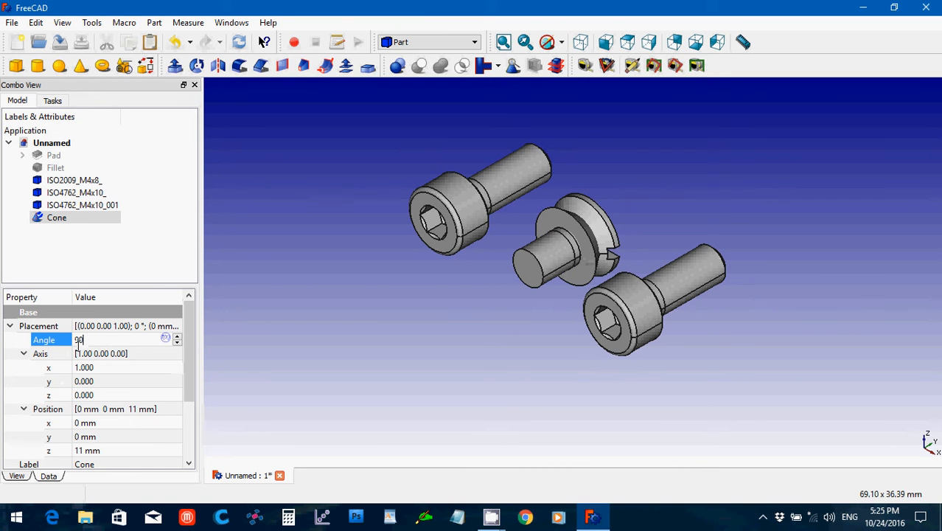
pyautogui.moveTo(88, 341); pyautogui.dragTo(66, 348)
pyautogui.write('270')
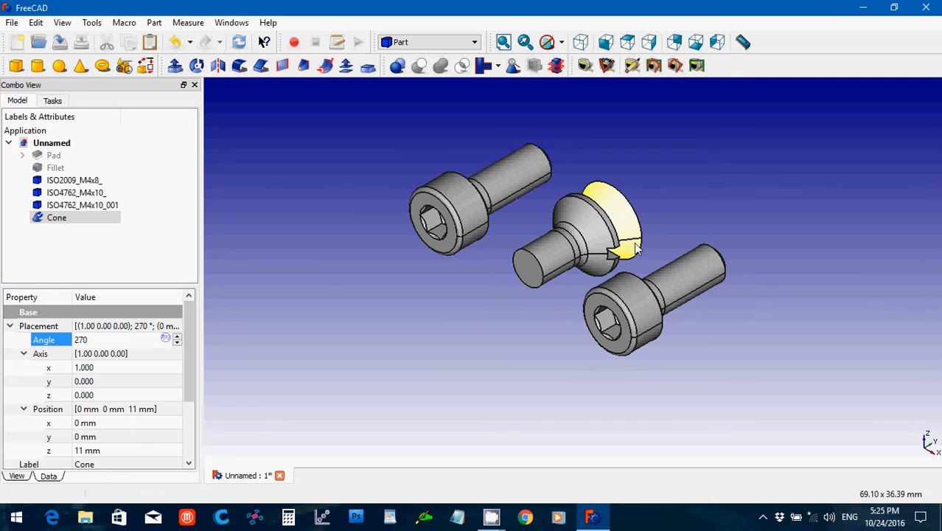
# Step: Move the cone along y into the countersunk screw's head, trying -4 mm and returning to -3 mm after a close check in the top view
pyautogui.click(627, 42)
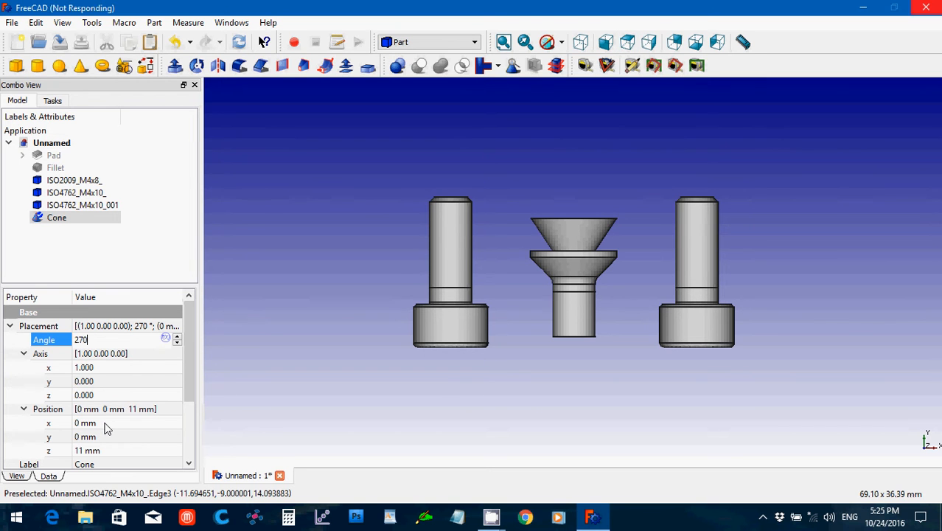
pyautogui.click(105, 424)
pyautogui.scroll(-1, 105, 423)
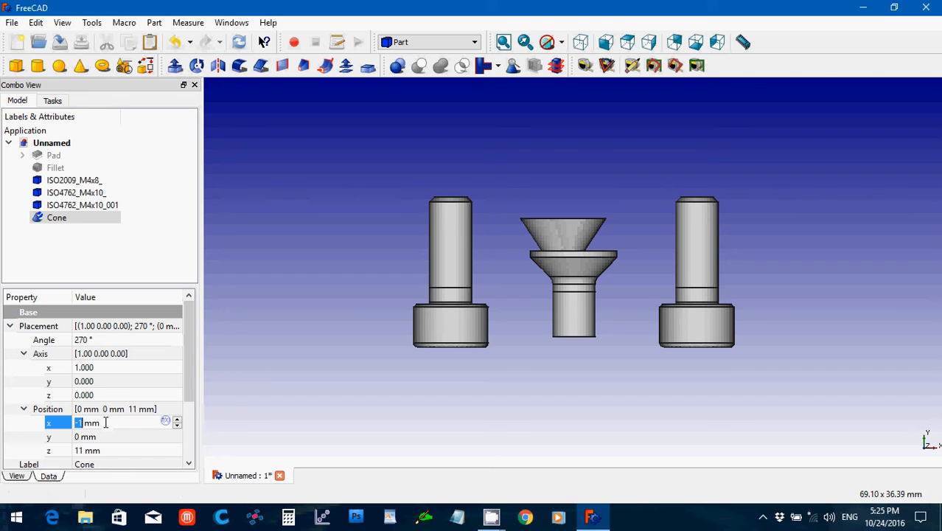
pyautogui.scroll(1, 105, 422)
pyautogui.click(107, 437)
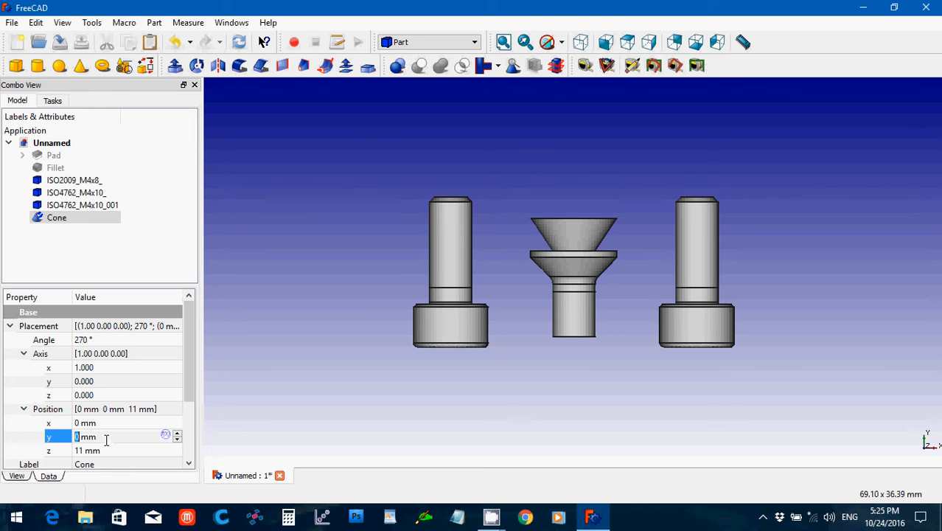
pyautogui.scroll(-3, 106, 438)
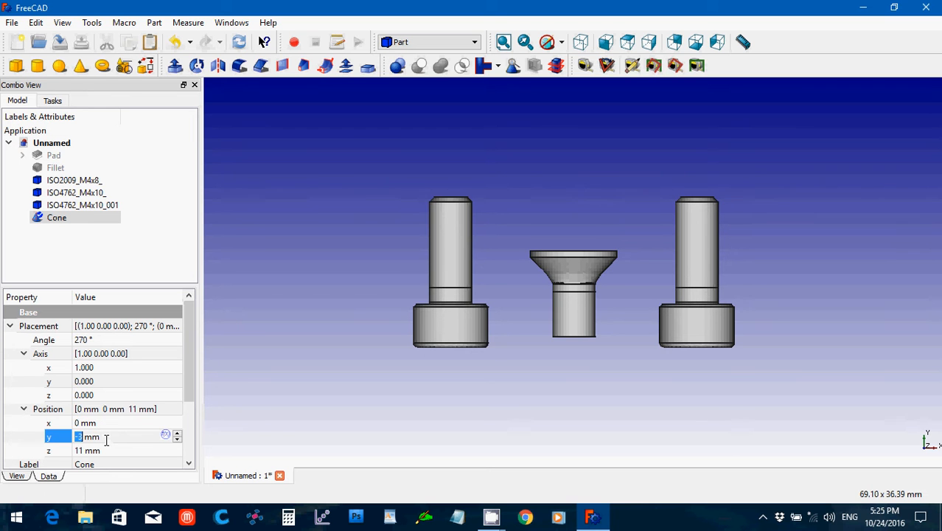
pyautogui.scroll(-1, 107, 439)
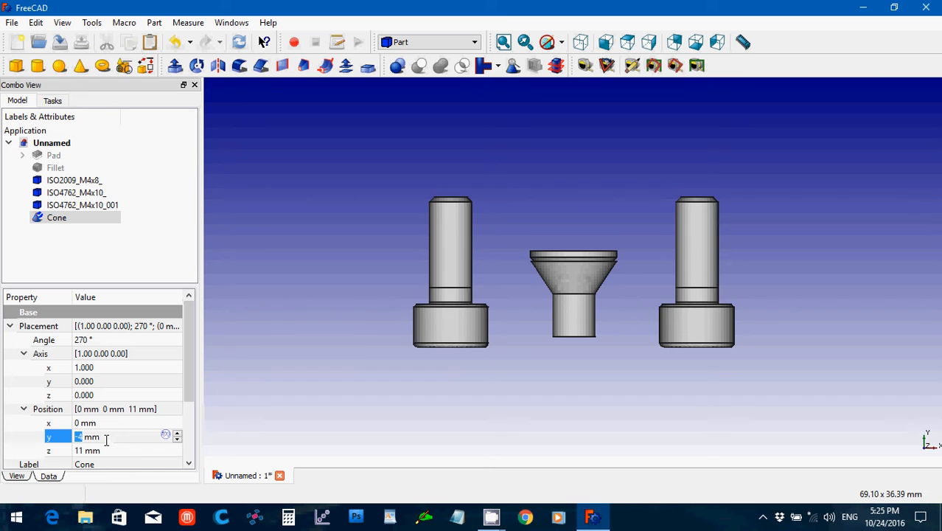
pyautogui.click(528, 355)
pyautogui.scroll(-8, 528, 355)
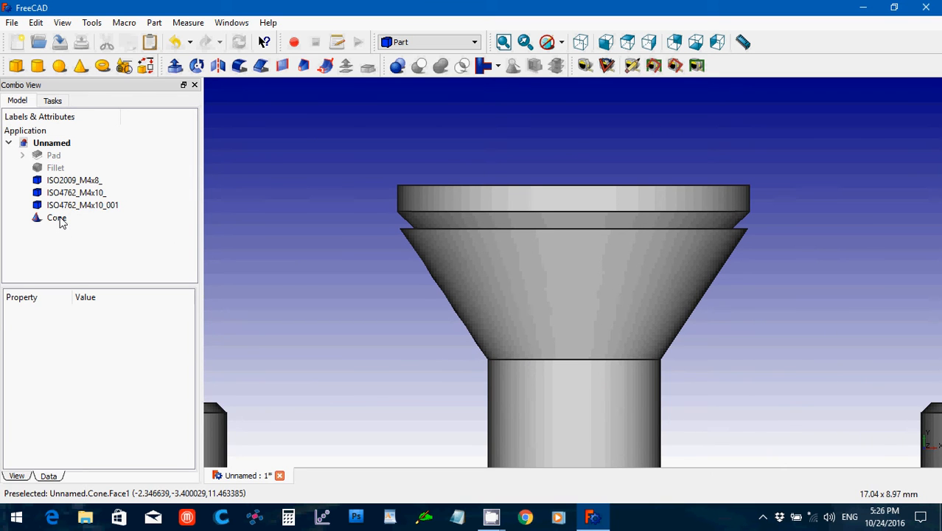
pyautogui.click(62, 221)
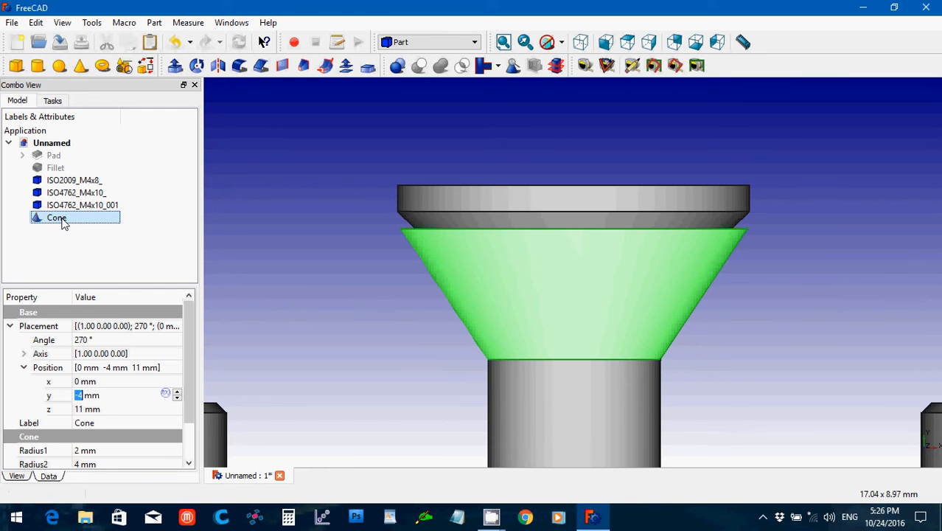
pyautogui.scroll(1, 103, 396)
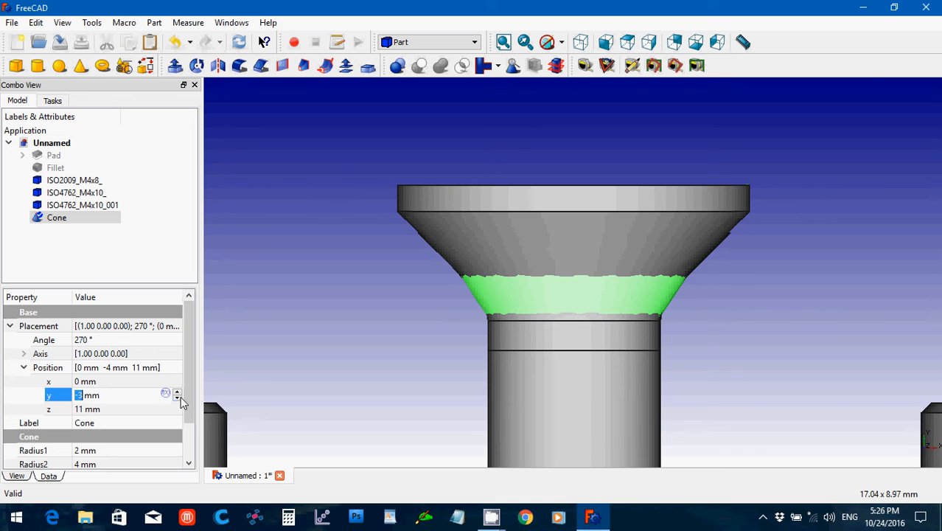
# Step: Set the cone's height to 2.5 mm
pyautogui.moveTo(190, 403); pyautogui.dragTo(189, 432)
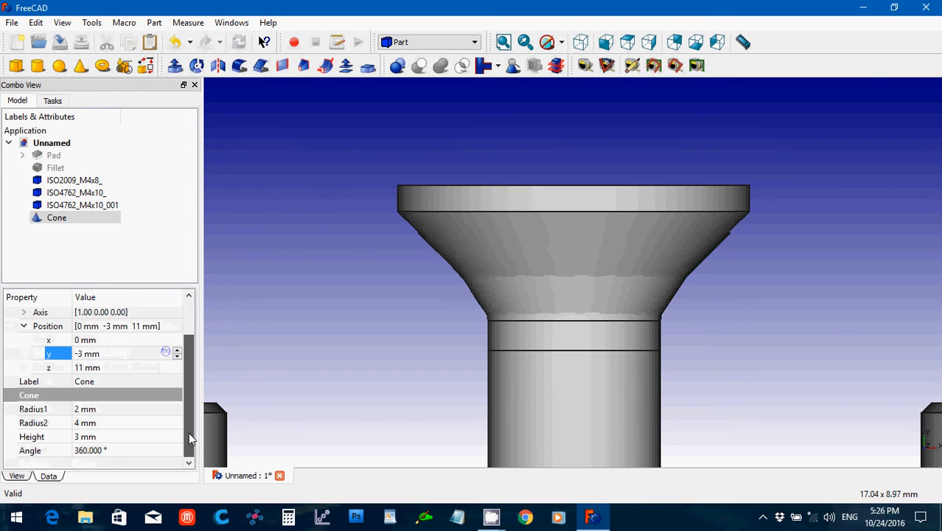
pyautogui.click(95, 437)
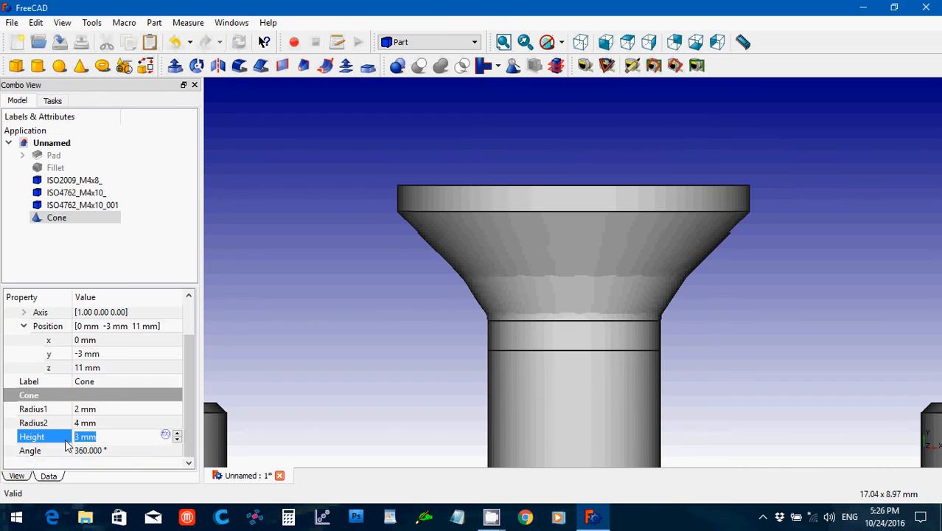
pyautogui.write('2')
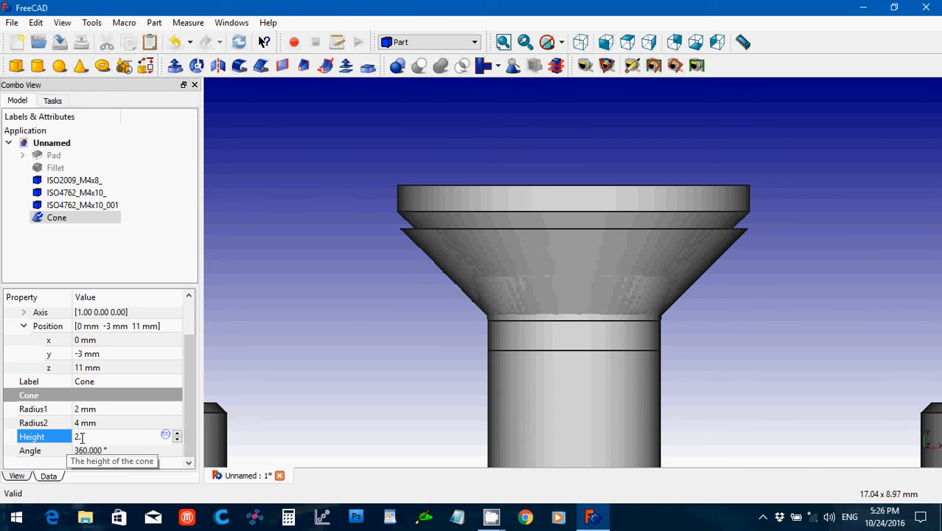
pyautogui.write('.5')
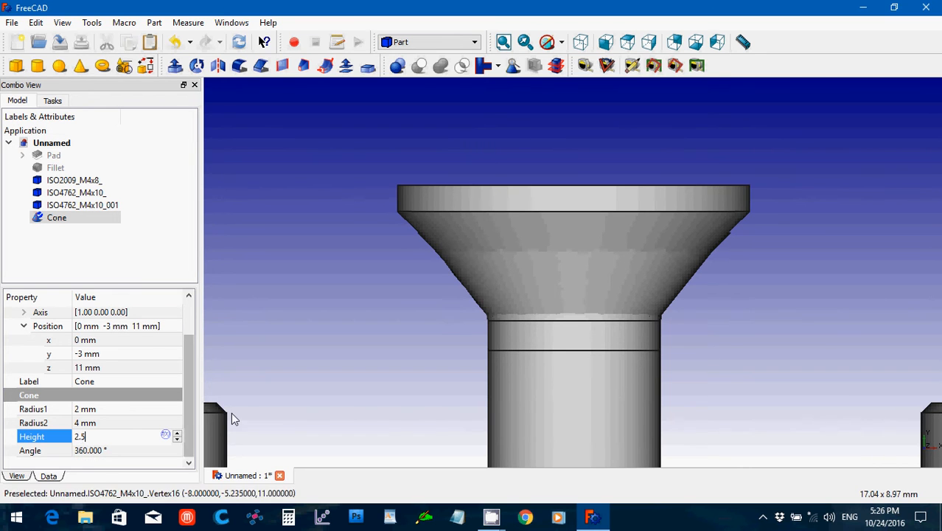
pyautogui.press('Return')
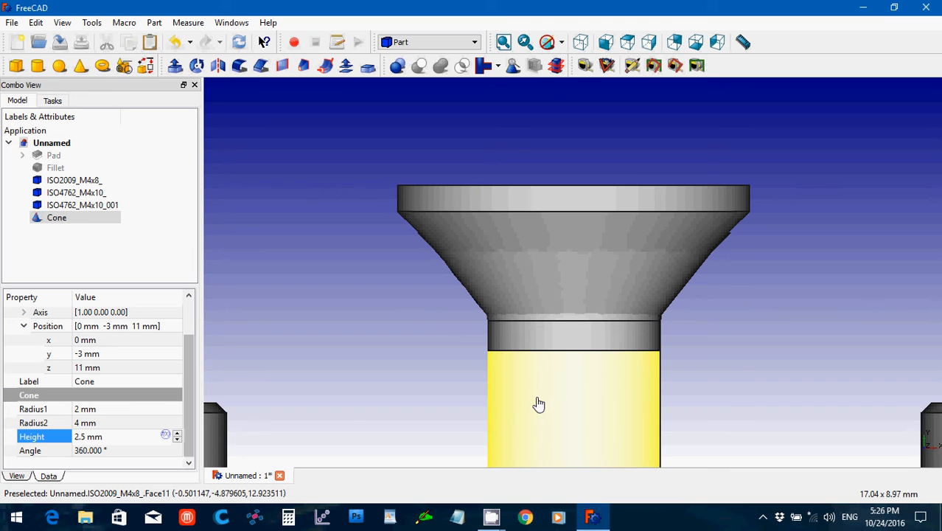
# Step: Set the transparency of the countersunk screw ISO2009_M4x8_ to 50 so the cone can be seen inside its head
pyautogui.click(17, 476)
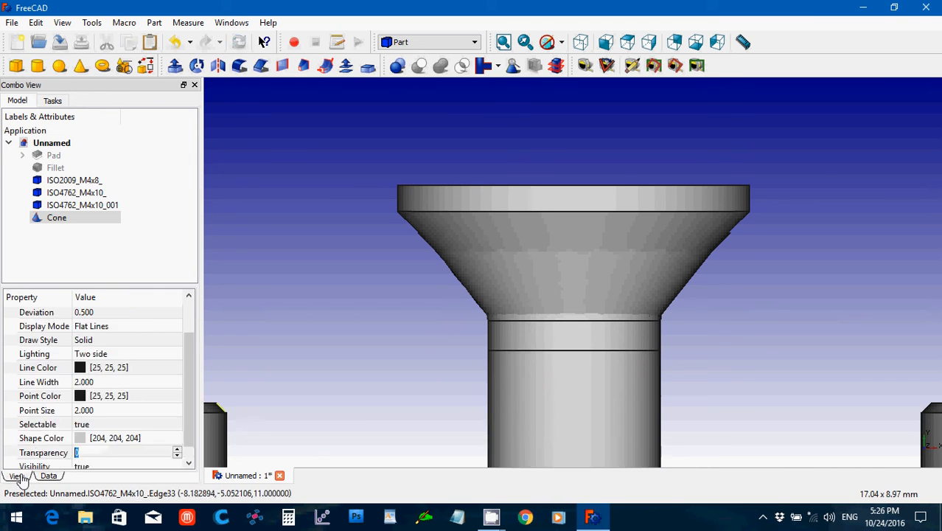
pyautogui.click(70, 455)
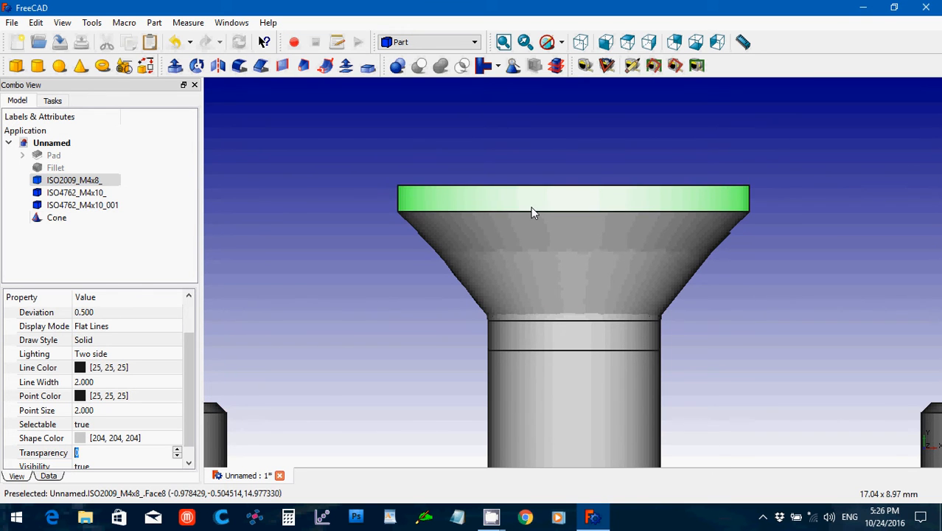
pyautogui.click(74, 453)
pyautogui.write('50')
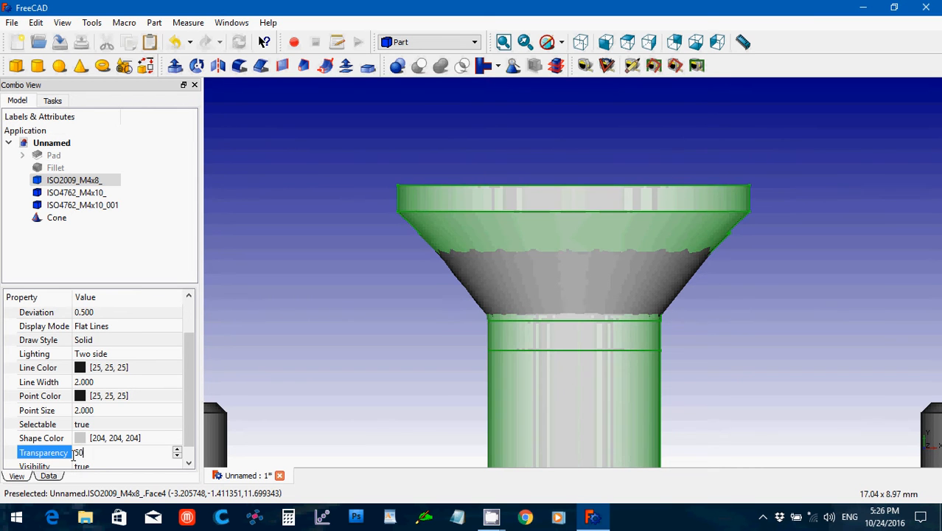
pyautogui.click(273, 379)
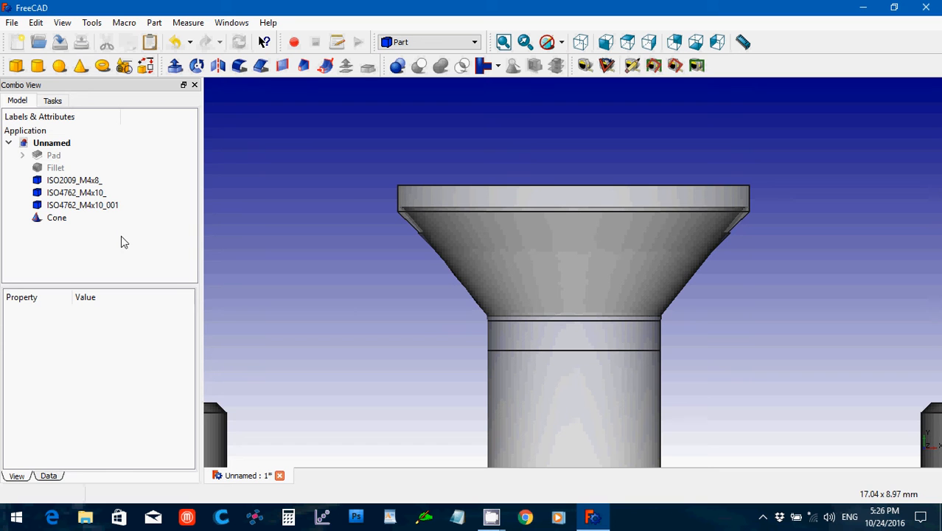
# Step: Set the cone's y position to -2.75 mm after comparing -2 mm and -3 mm against the countersunk screw's head
pyautogui.click(55, 218)
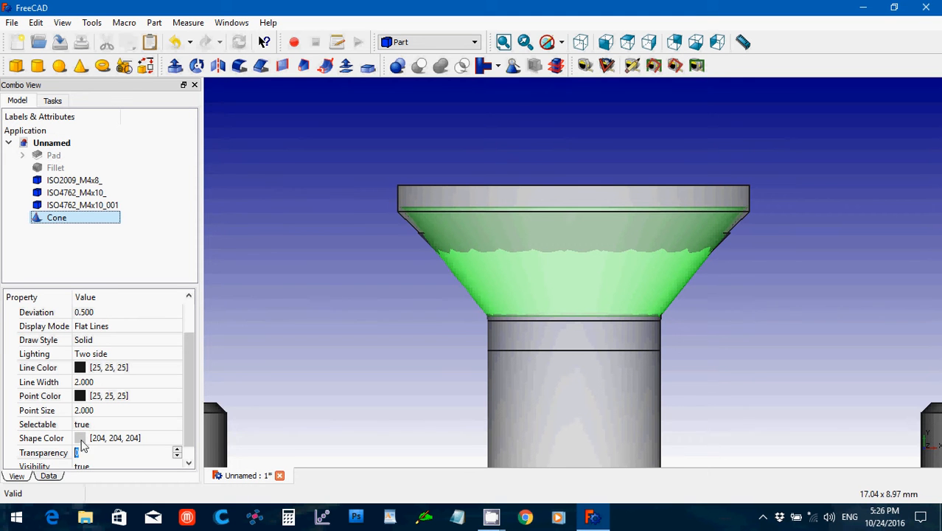
pyautogui.click(50, 475)
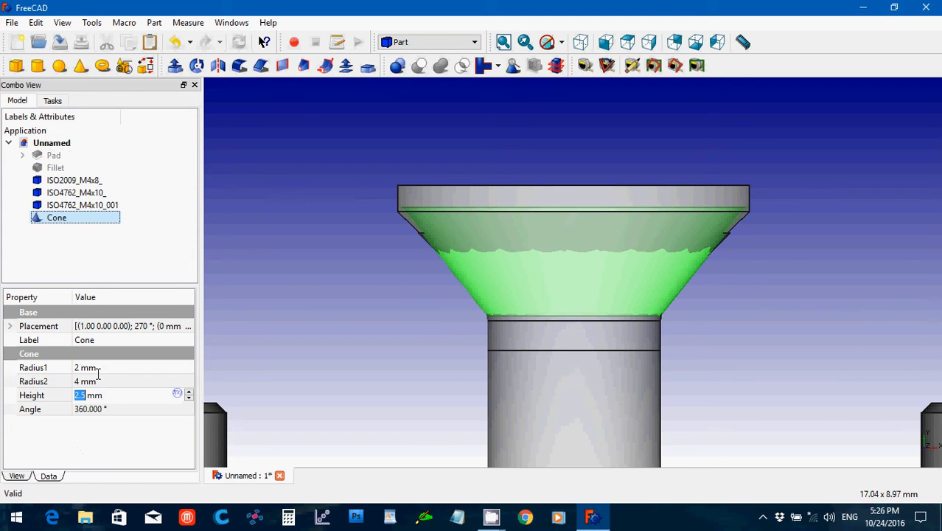
pyautogui.click(11, 326)
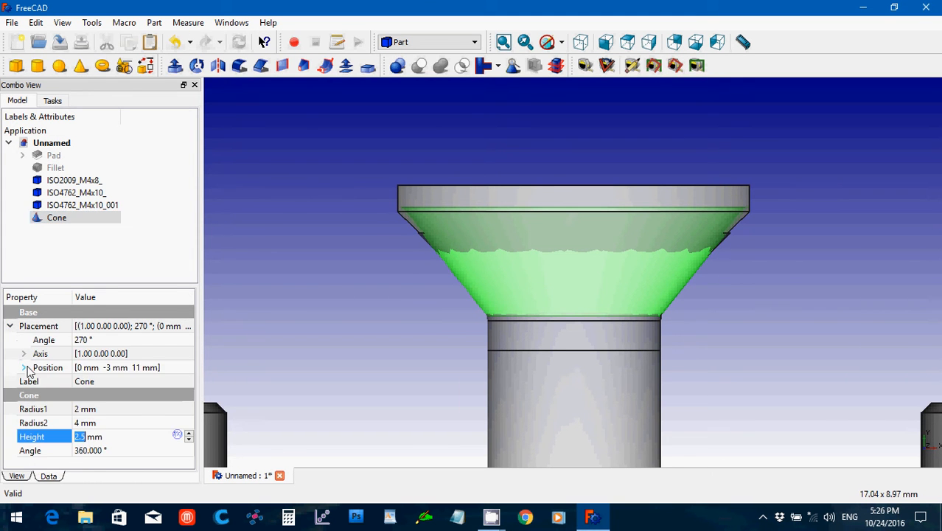
pyautogui.click(23, 368)
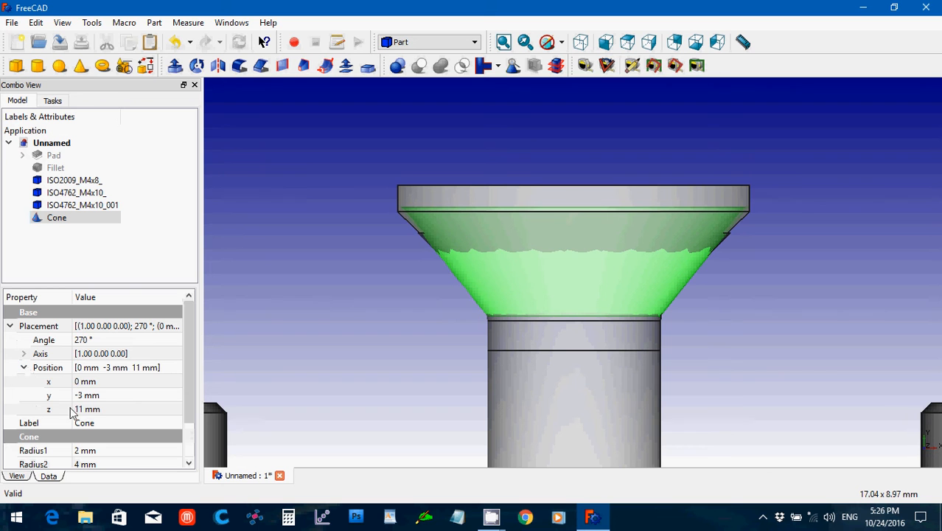
pyautogui.click(109, 396)
pyautogui.scroll(1, 107, 399)
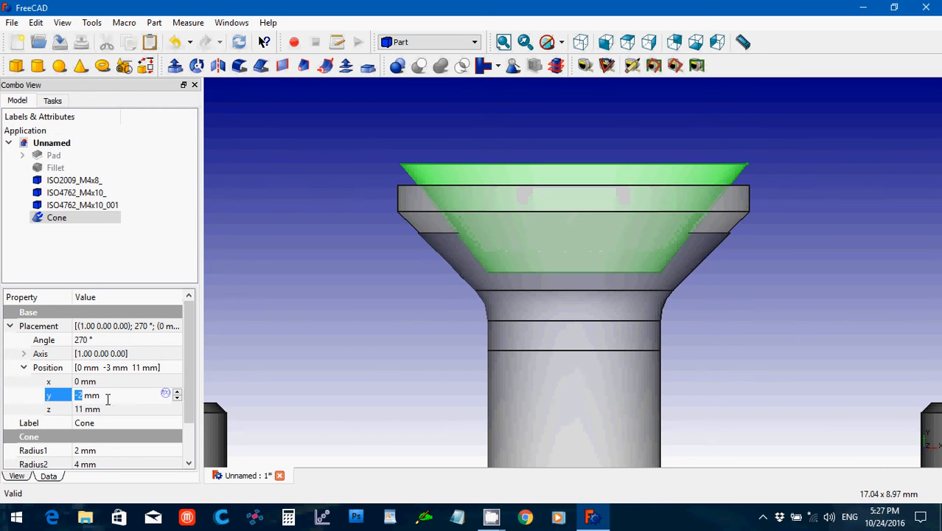
pyautogui.scroll(-1, 108, 398)
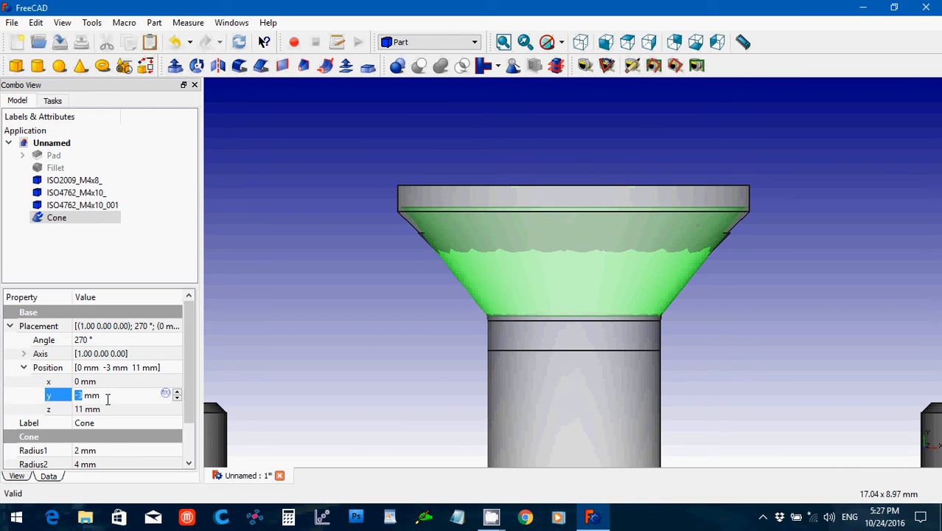
pyautogui.scroll(1, 108, 399)
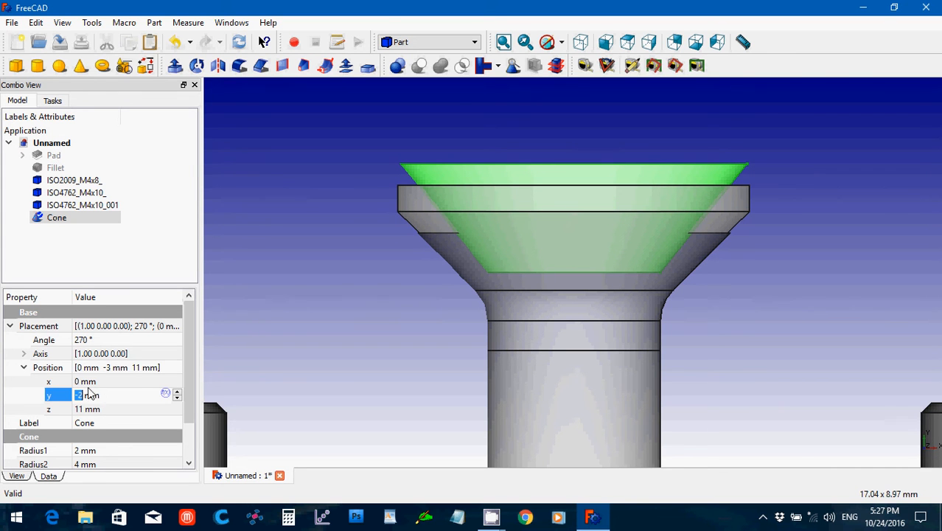
pyautogui.moveTo(101, 396); pyautogui.dragTo(66, 404)
pyautogui.write('0')
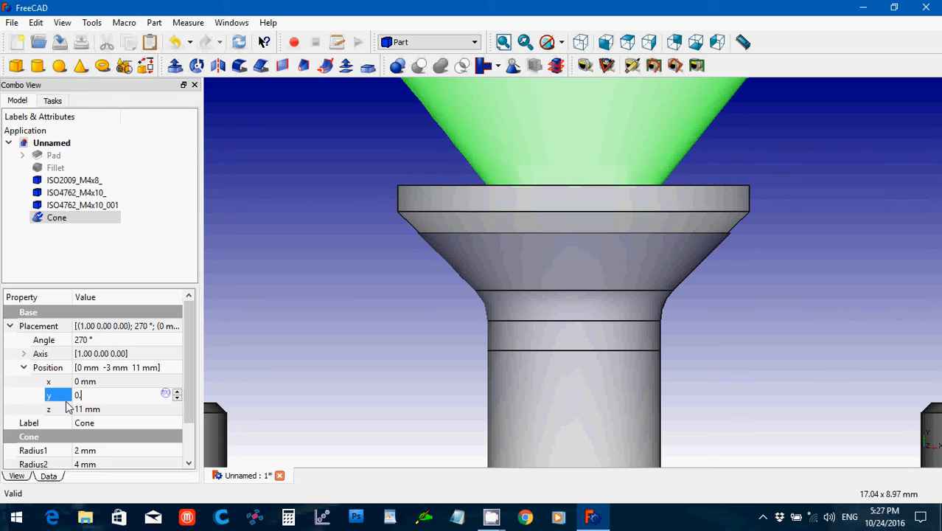
pyautogui.write('.275')
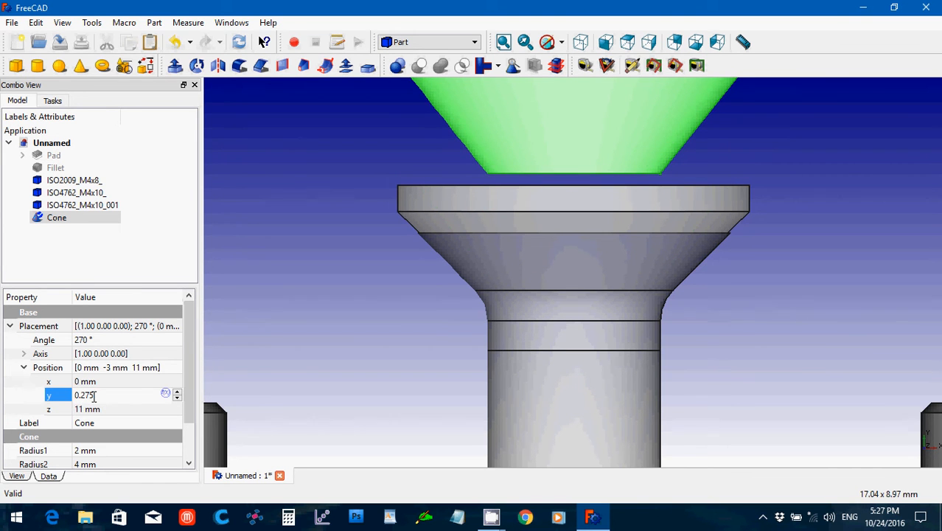
pyautogui.moveTo(95, 396); pyautogui.dragTo(65, 405)
pyautogui.write('-2.75')
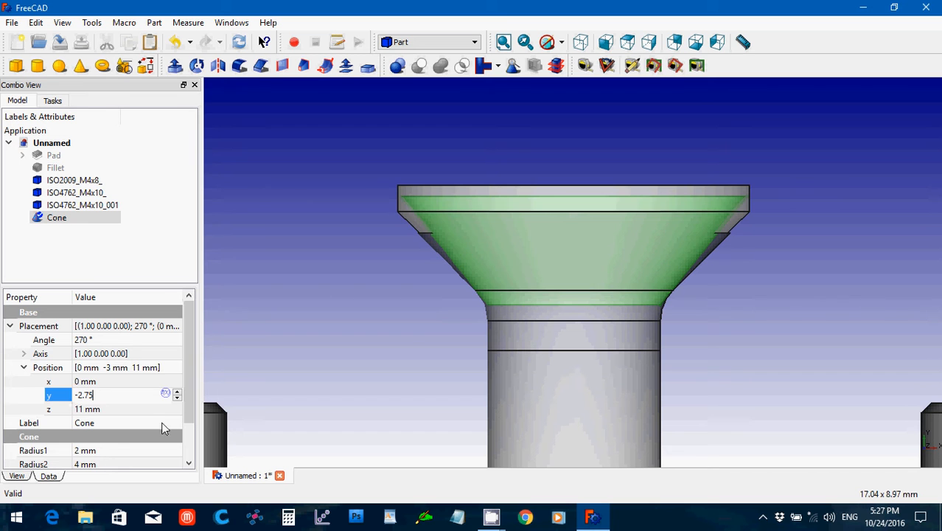
# Step: Reduce the cone's height to 2.1 mm to match the taper of the countersunk screw's head, trying 2 mm first
pyautogui.scroll(-1, 185, 417)
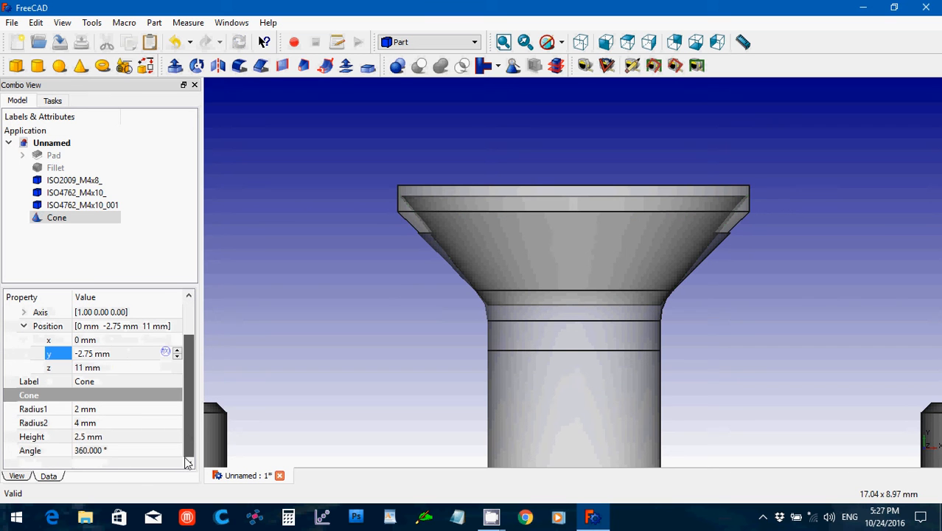
pyautogui.click(87, 436)
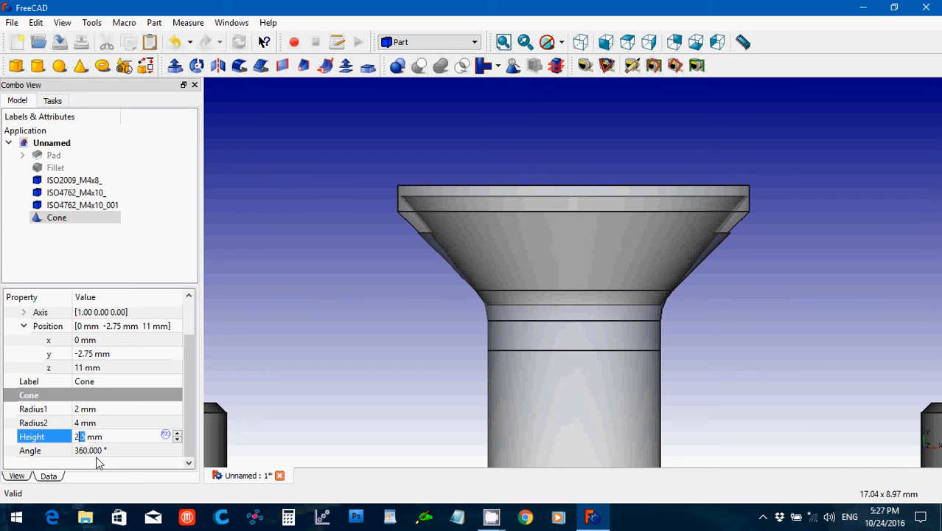
pyautogui.press('BackSpace')
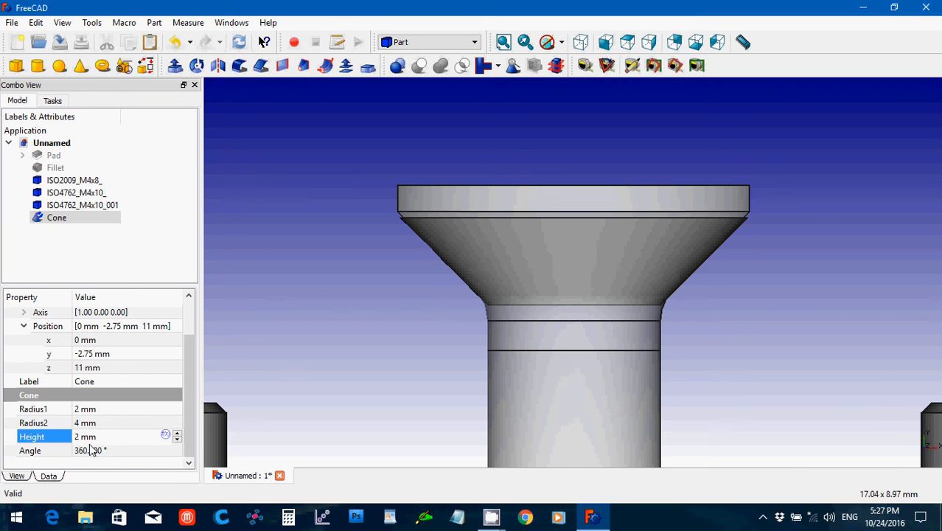
pyautogui.write('.')
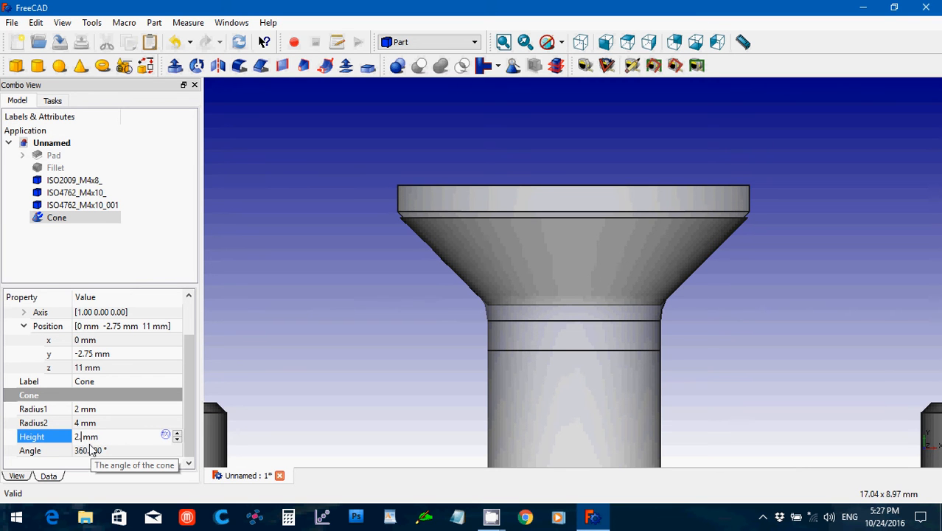
pyautogui.write('2')
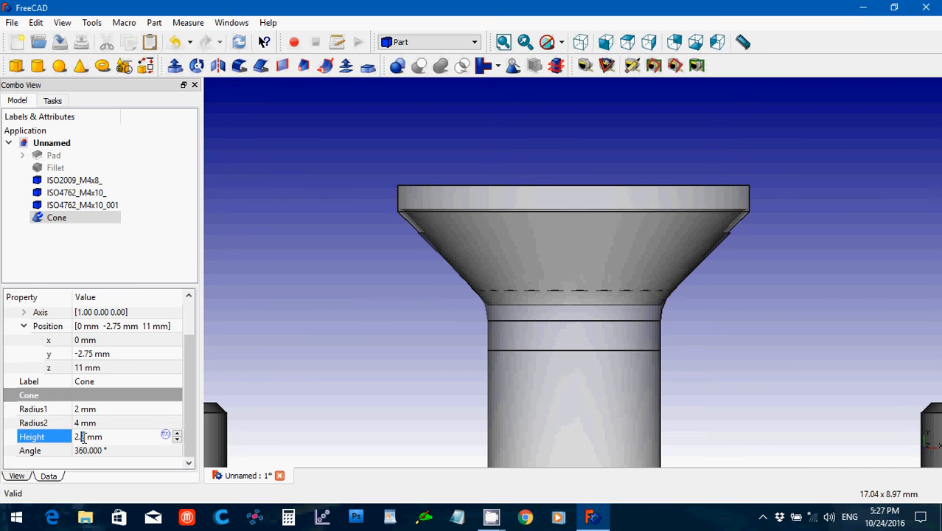
pyautogui.write('1')
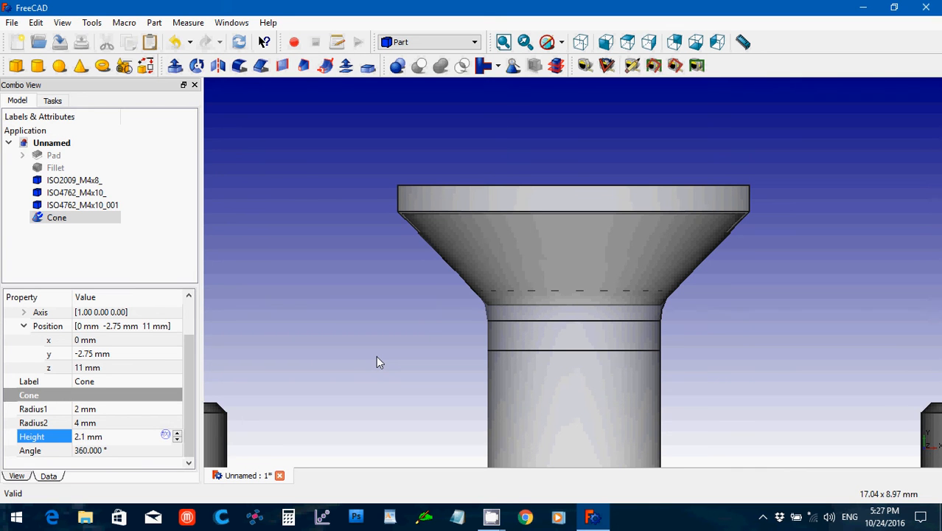
pyautogui.click(376, 355)
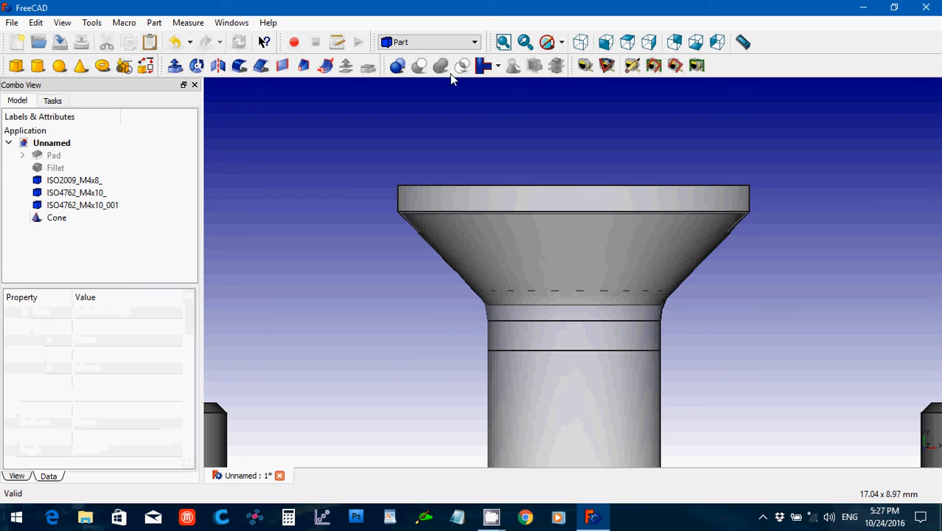
# Step: Add a cylinder primitive and select it in the axonometric view
pyautogui.click(37, 68)
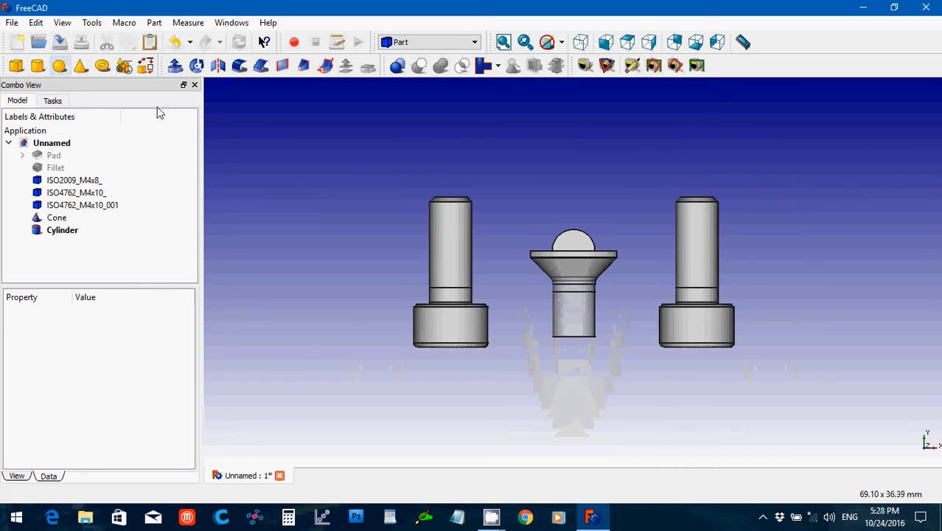
pyautogui.click(580, 42)
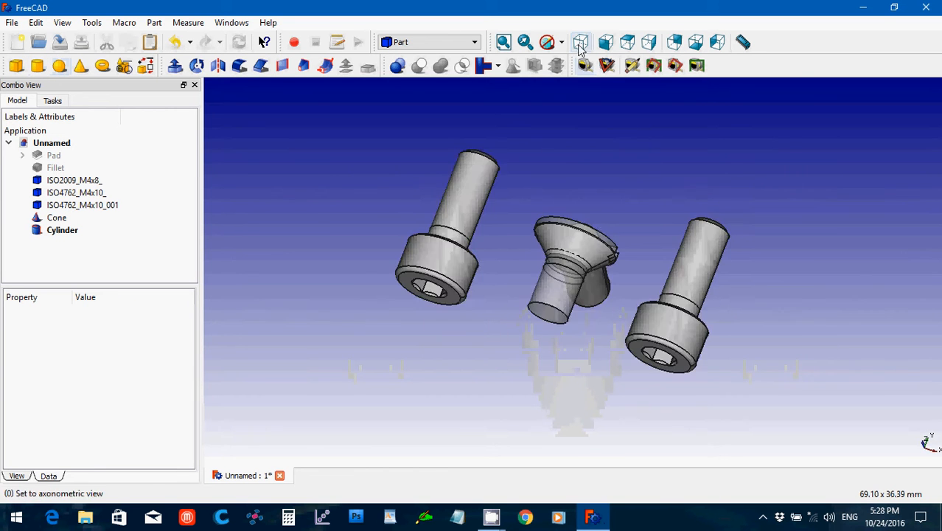
pyautogui.click(41, 232)
# Step: Rotate the cylinder 90° about the x direction, with an axis z value of 0 and x value of 1
pyautogui.click(10, 326)
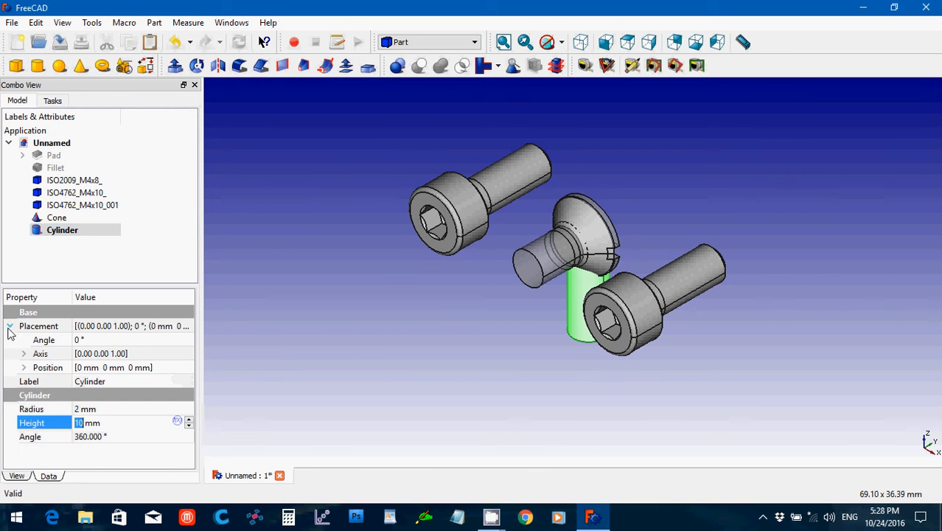
pyautogui.click(23, 367)
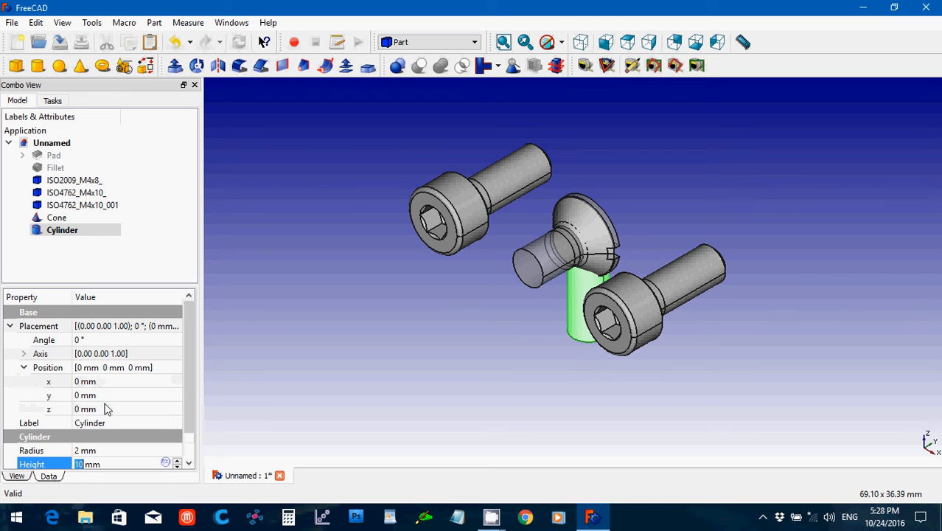
pyautogui.click(23, 355)
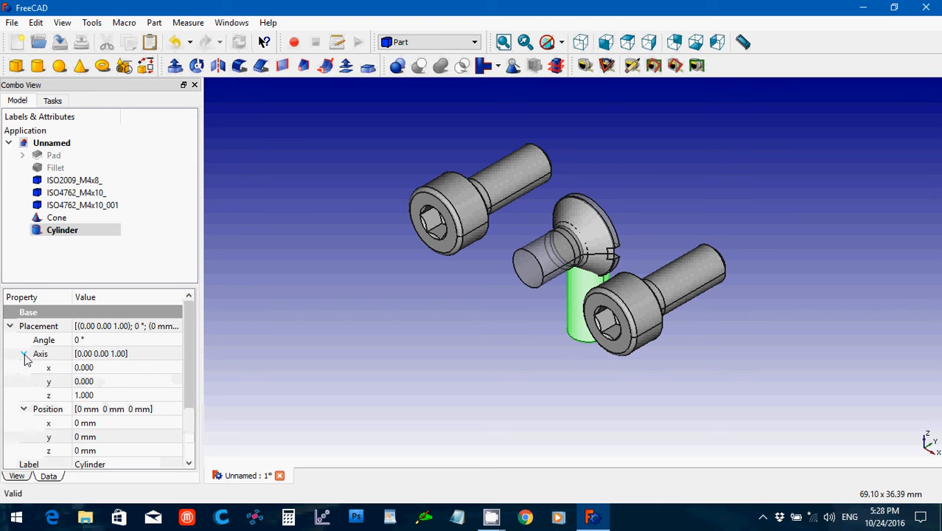
pyautogui.click(99, 395)
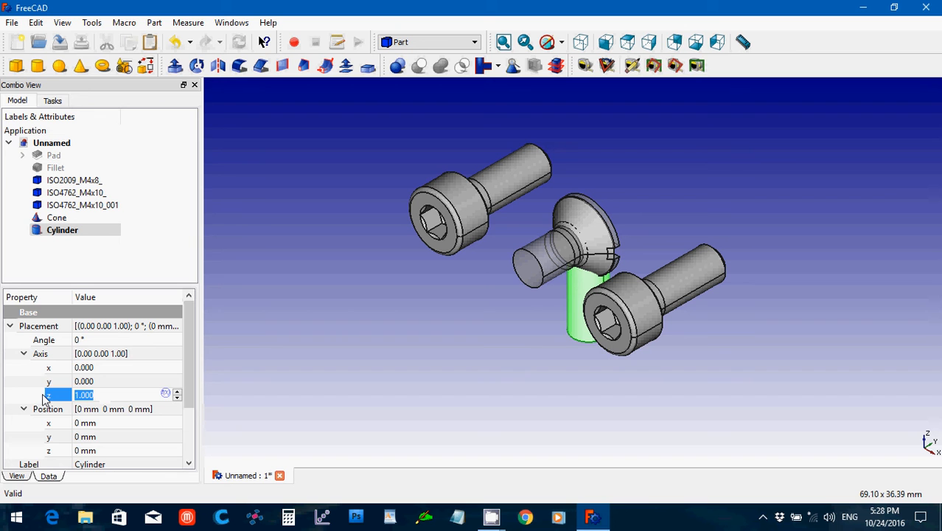
pyautogui.write('0')
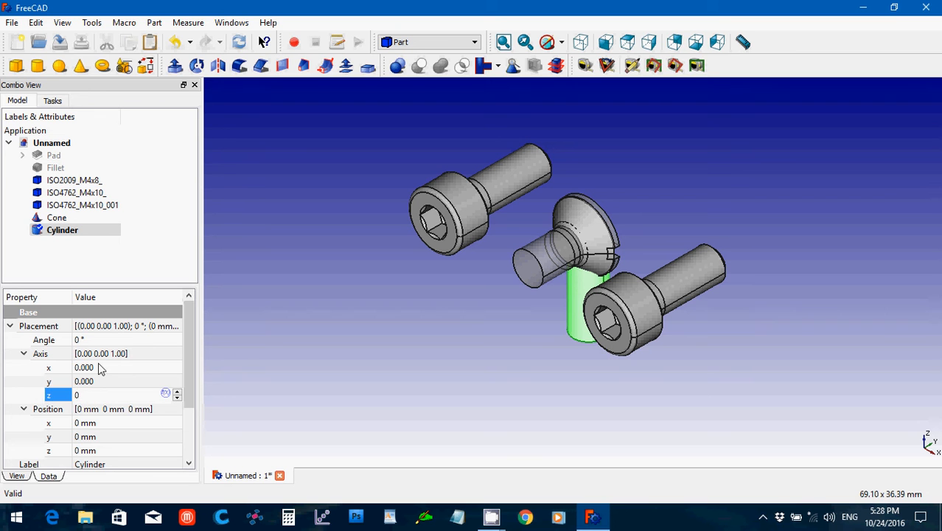
pyautogui.click(99, 369)
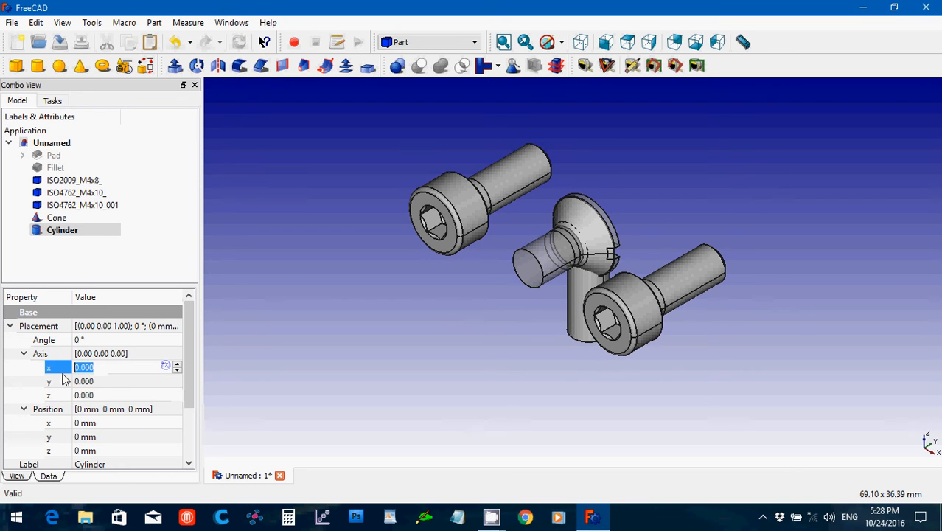
pyautogui.write('1')
pyautogui.click(91, 340)
pyautogui.write('90')
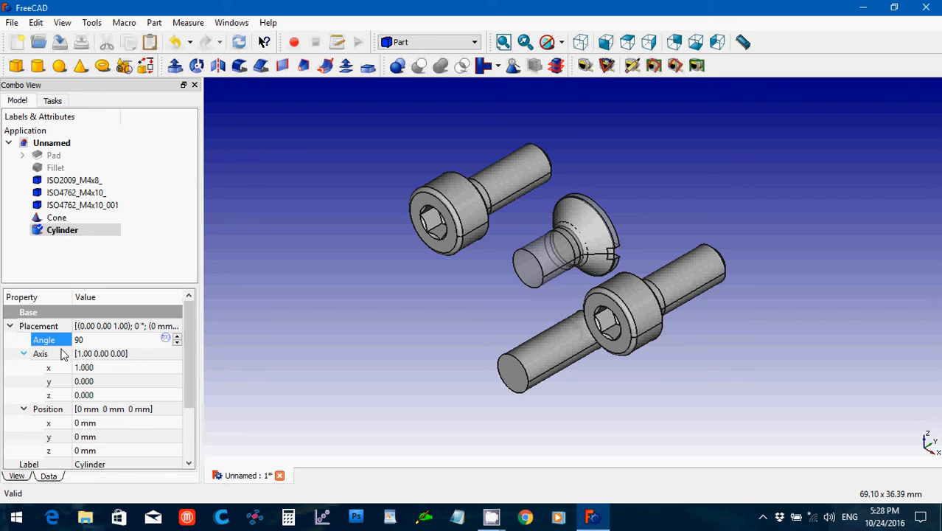
# Step: Set the cylinder's z position to 11 mm, comparing it with 9 mm against the countersunk screw in the top view
pyautogui.press('Return')
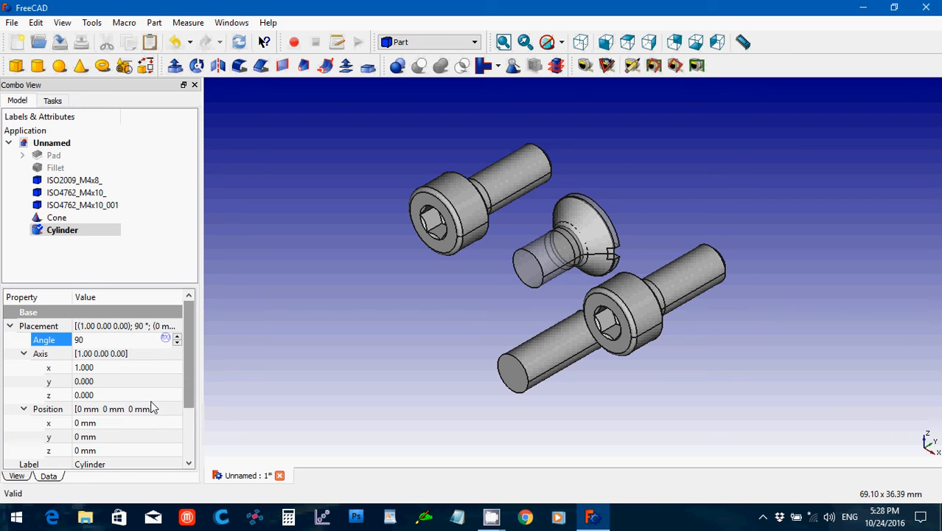
pyautogui.click(87, 450)
pyautogui.write('1')
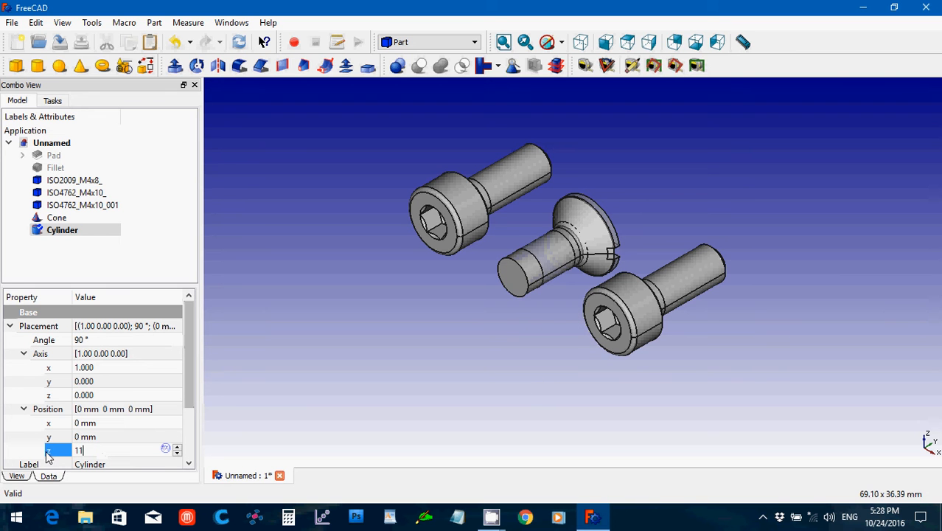
pyautogui.write('1')
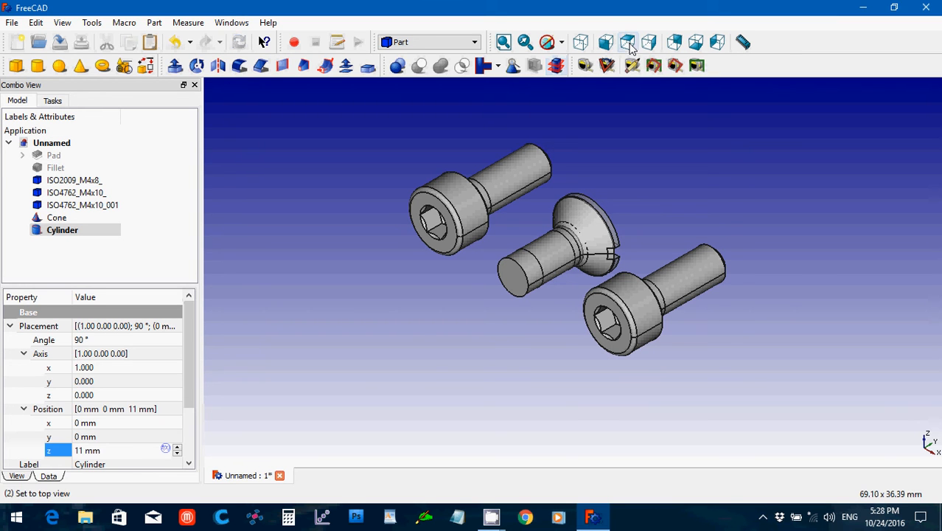
pyautogui.click(627, 42)
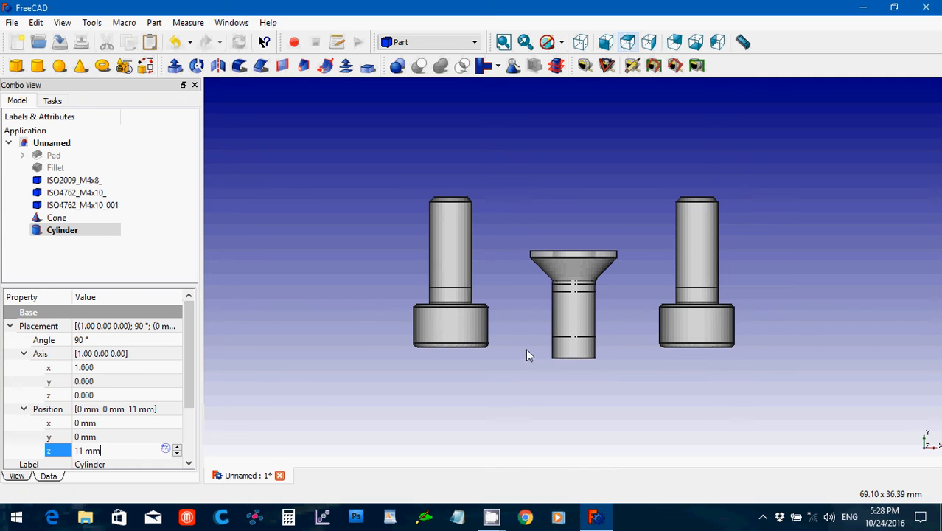
pyautogui.scroll(5, 526, 348)
pyautogui.scroll(2, 526, 348)
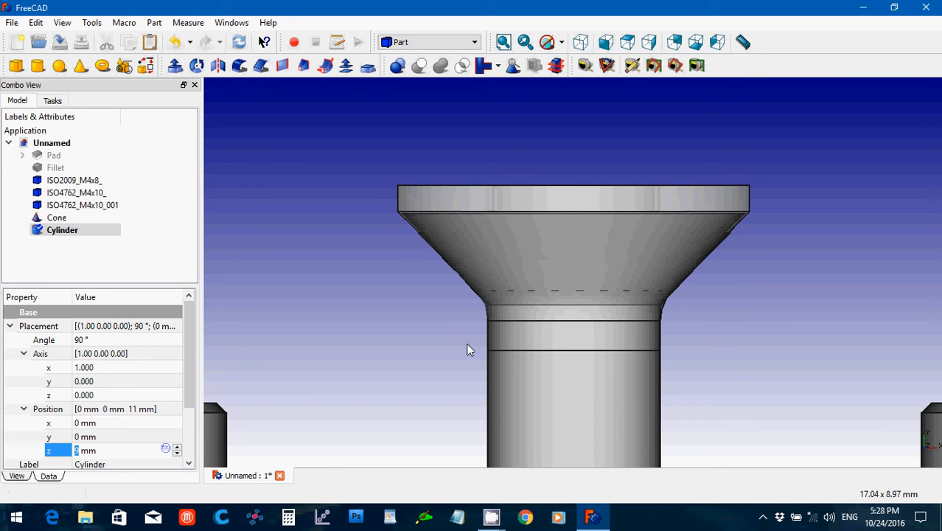
pyautogui.press('Up')
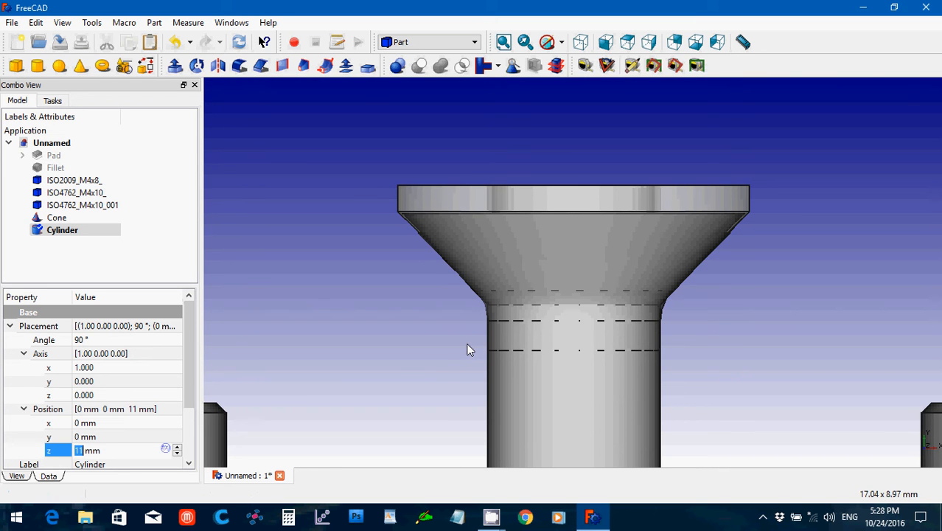
# Step: Set the cylinder's y position to -2 mm, trying -4 mm first against the screw's shank
pyautogui.click(102, 438)
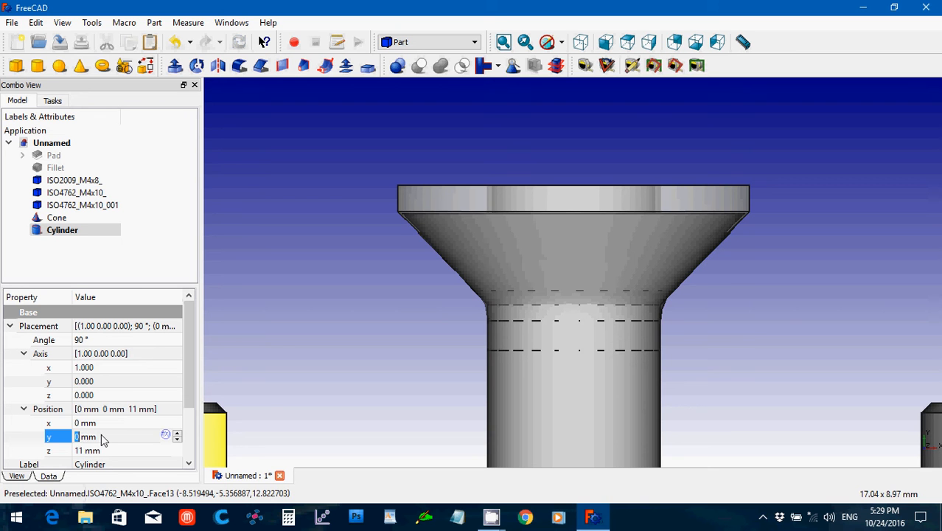
pyautogui.press('Down')
pyautogui.scroll(-3, 103, 440)
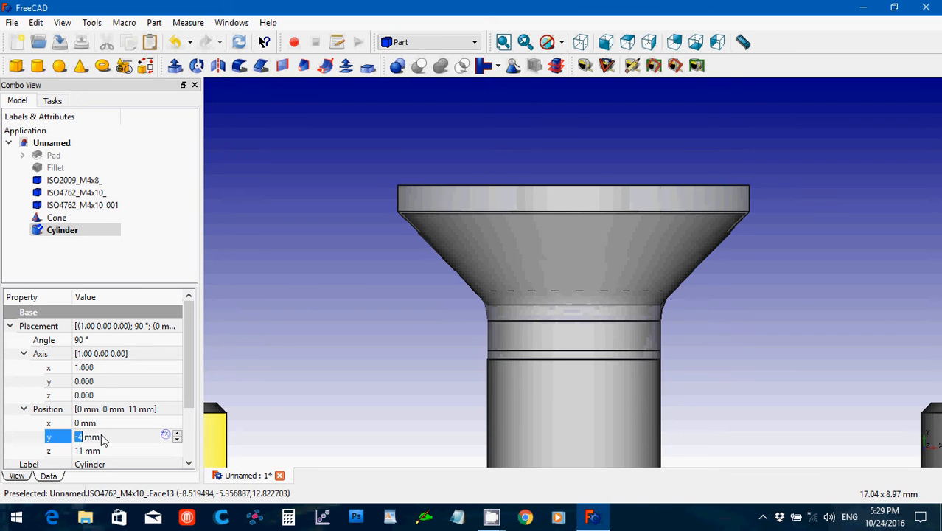
pyautogui.scroll(1, 103, 439)
pyautogui.scroll(1, 103, 440)
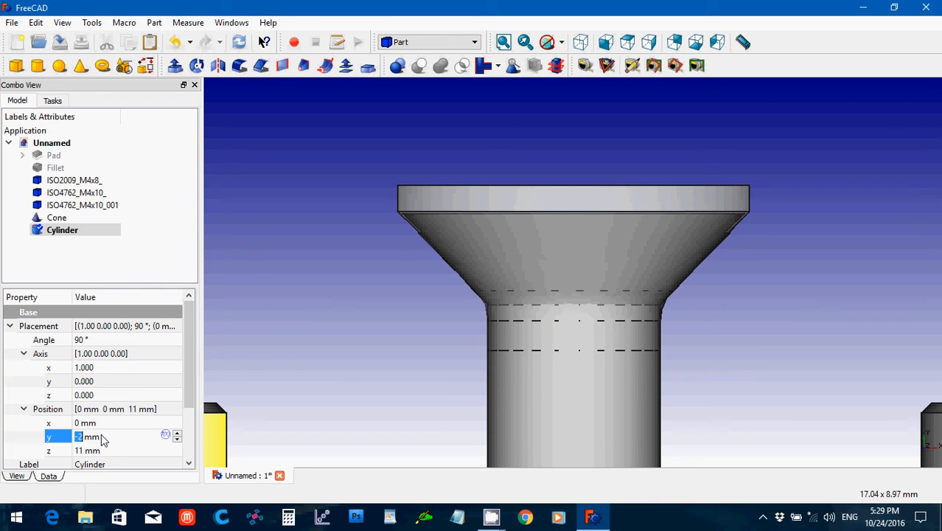
pyautogui.click(340, 373)
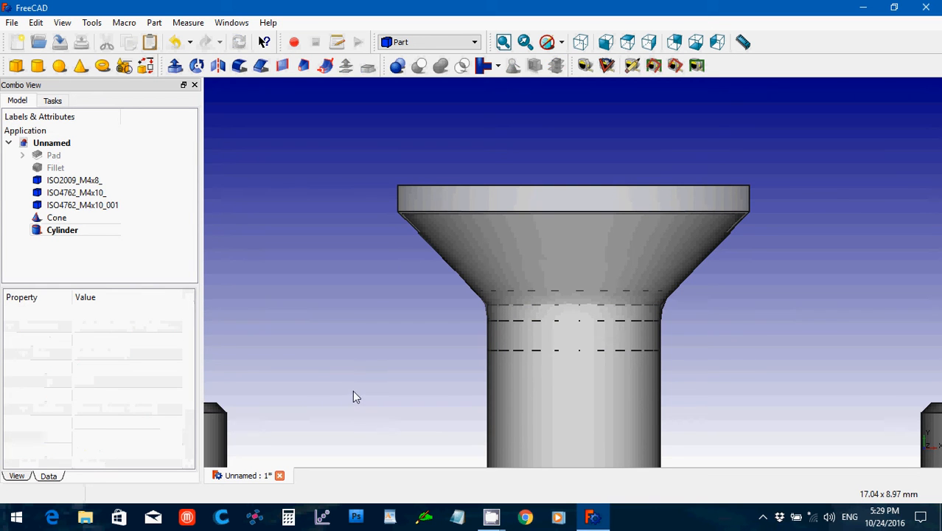
# Step: Duplicate the cylinder and set the copy's height to 1.5 mm
pyautogui.click(63, 230)
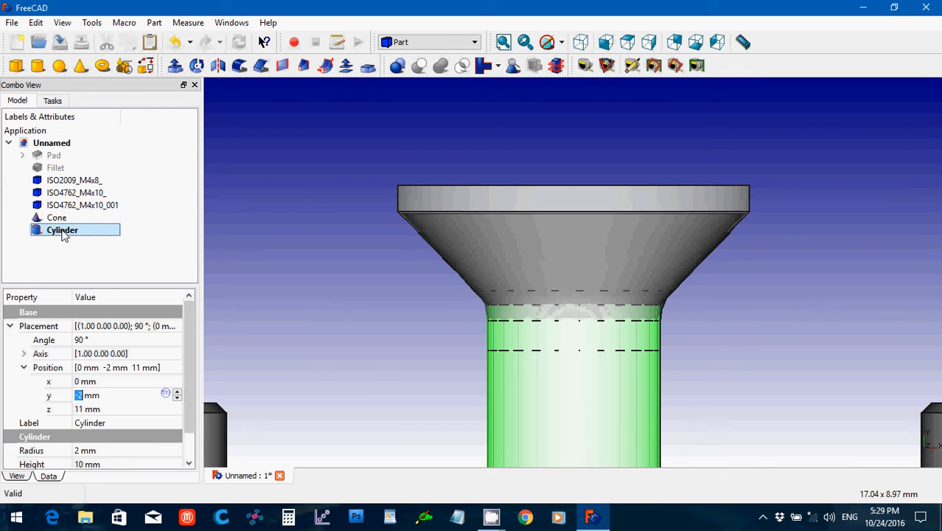
pyautogui.hotkey('ctrl', 'v')
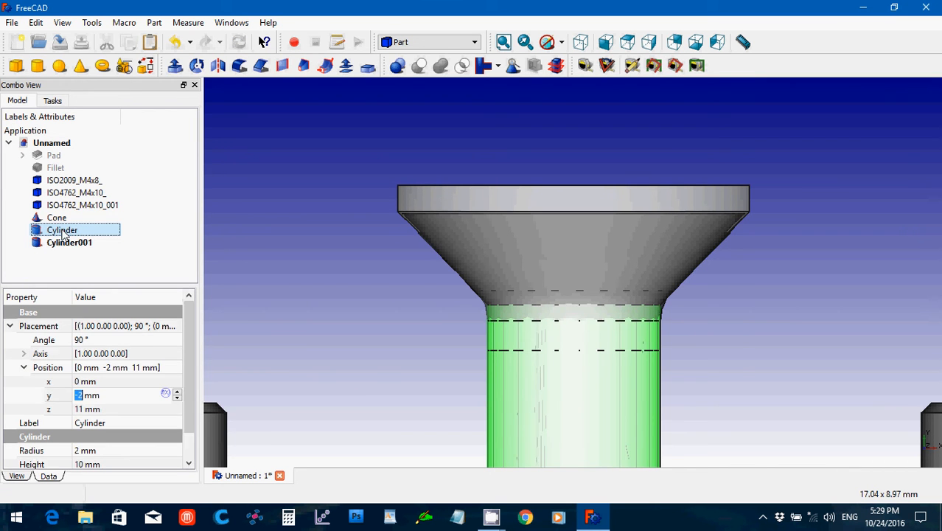
pyautogui.click(68, 243)
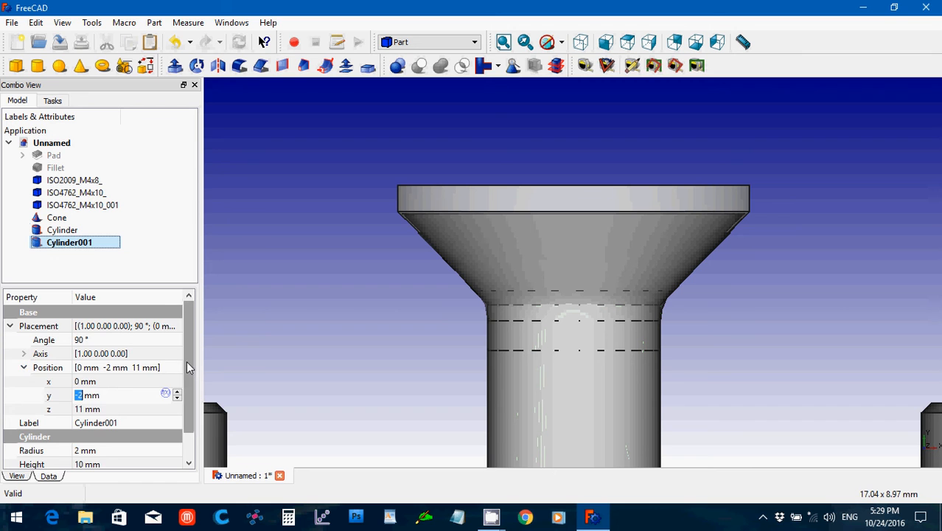
pyautogui.moveTo(189, 362); pyautogui.dragTo(183, 414)
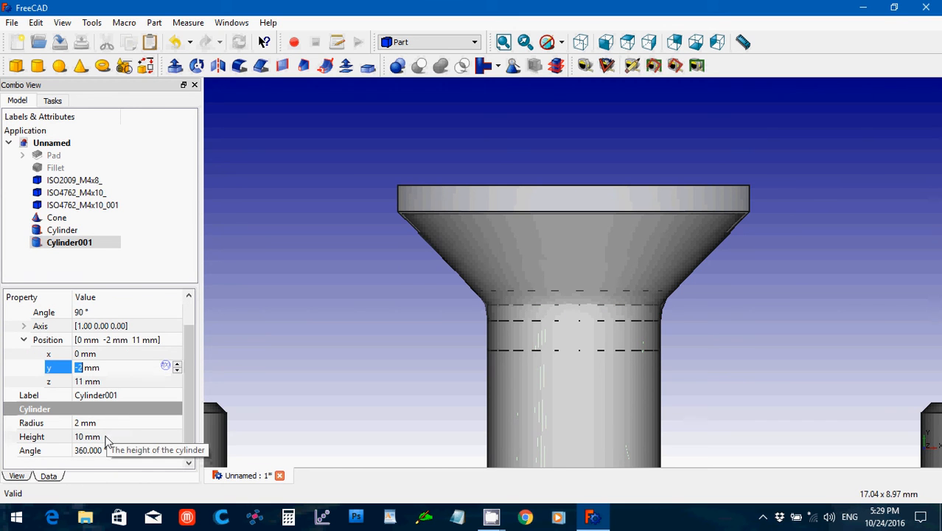
pyautogui.click(107, 437)
pyautogui.moveTo(100, 436); pyautogui.dragTo(73, 437)
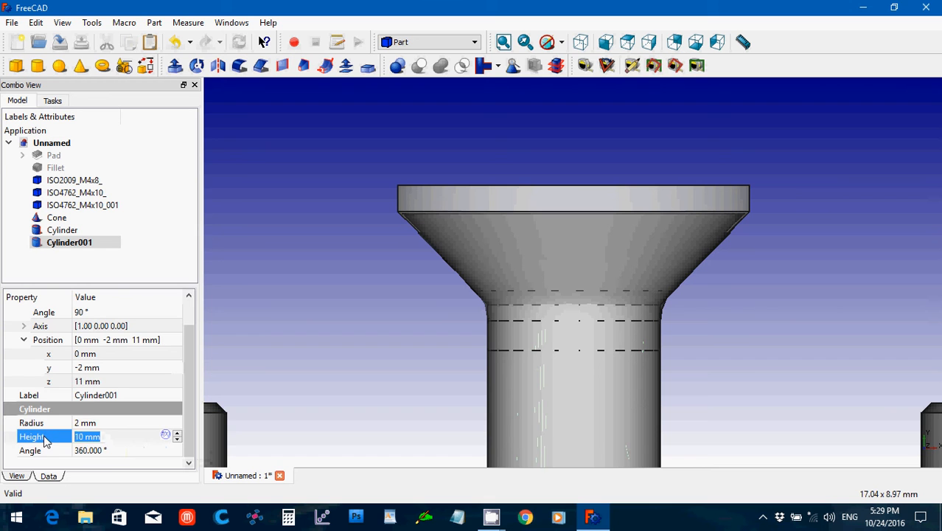
pyautogui.write('1.5')
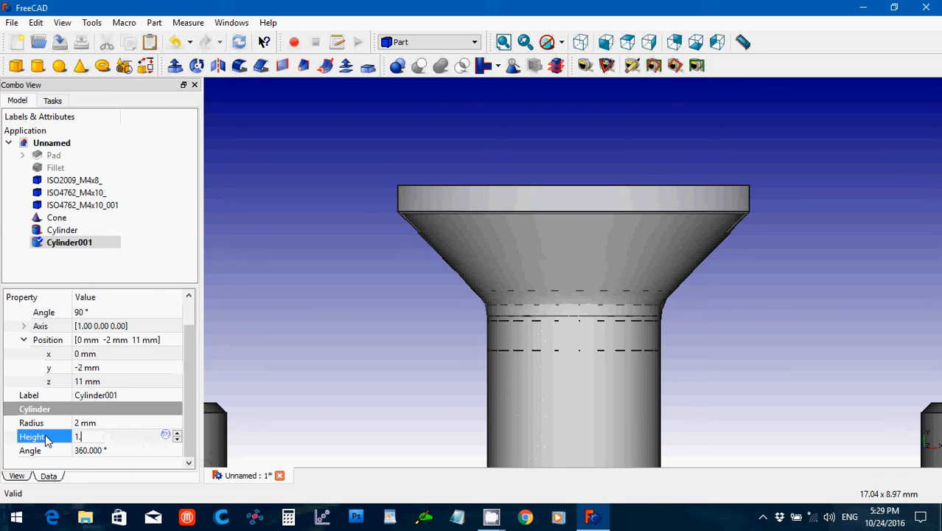
# Step: Raise the copied cylinder to the screw head with a y position of 0.75 mm, trying 2 mm and 1 mm first
pyautogui.click(106, 356)
pyautogui.click(106, 367)
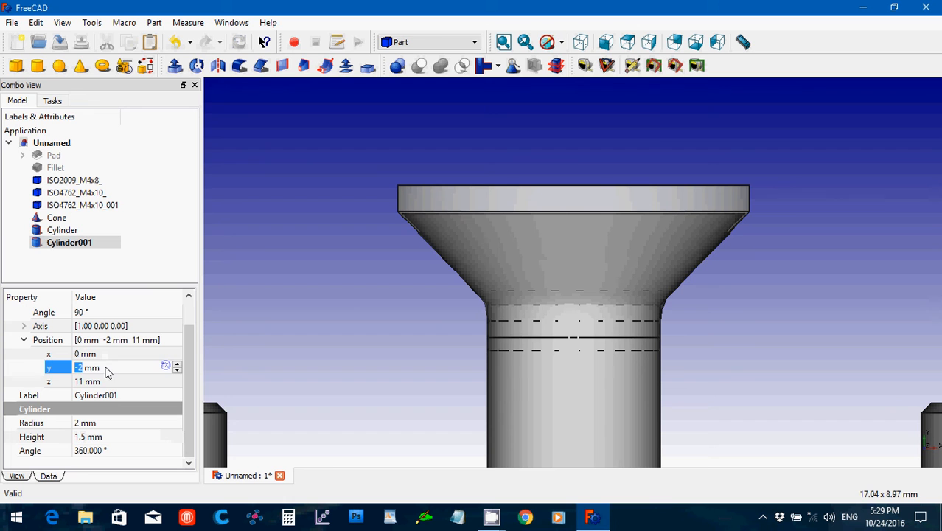
pyautogui.scroll(5, 107, 367)
pyautogui.scroll(-1, 106, 368)
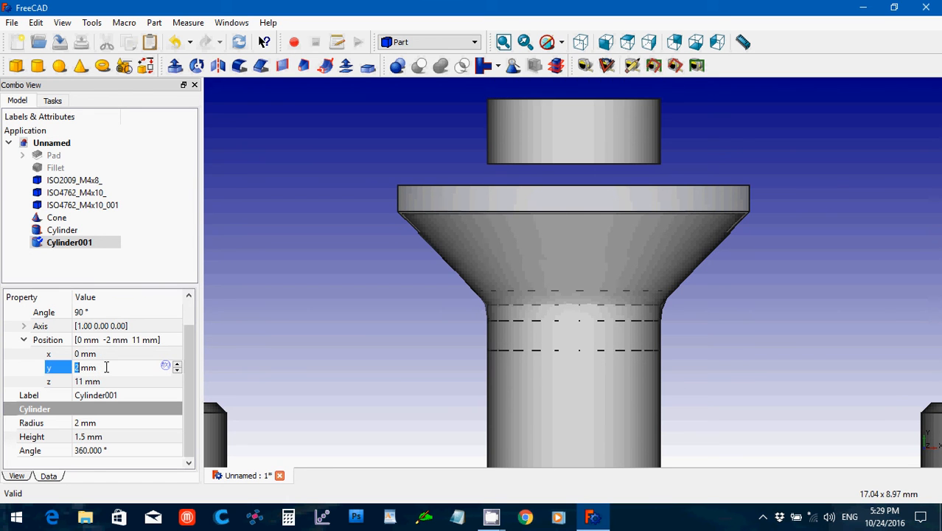
pyautogui.scroll(-1, 83, 372)
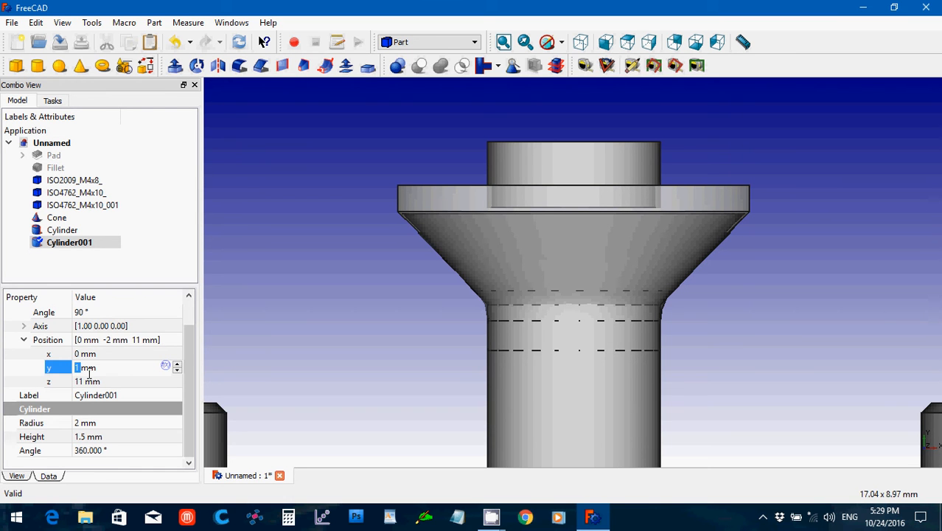
pyautogui.write('0.7')
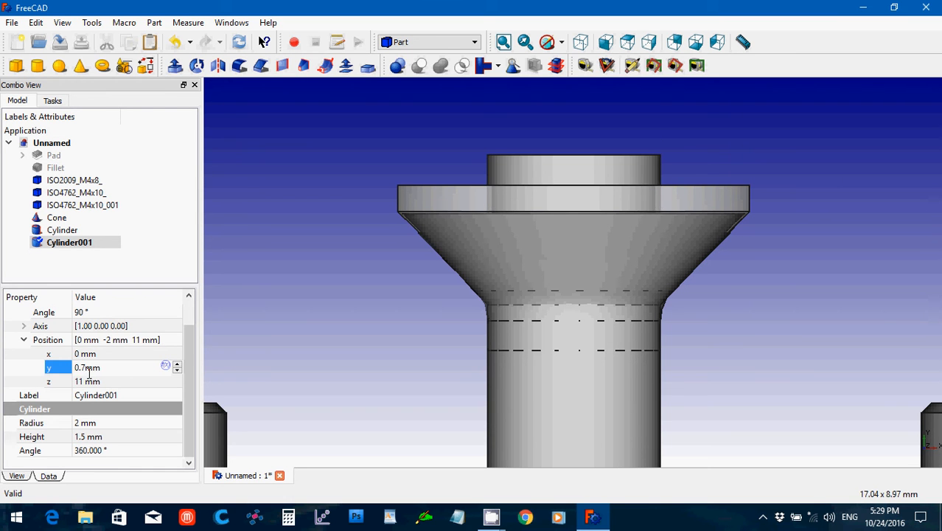
pyautogui.write('5')
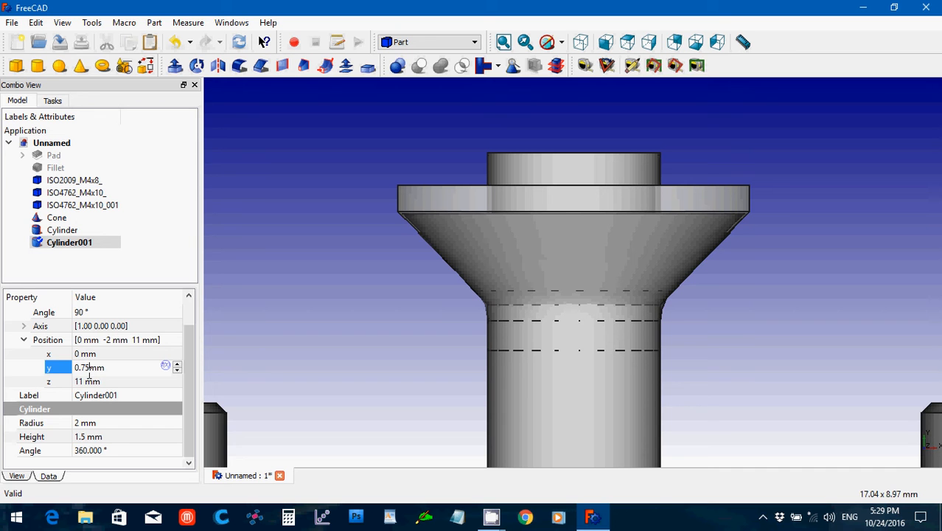
# Step: Set the copied cylinder's radius to 4 mm and its y position to 0.85 mm
pyautogui.click(104, 425)
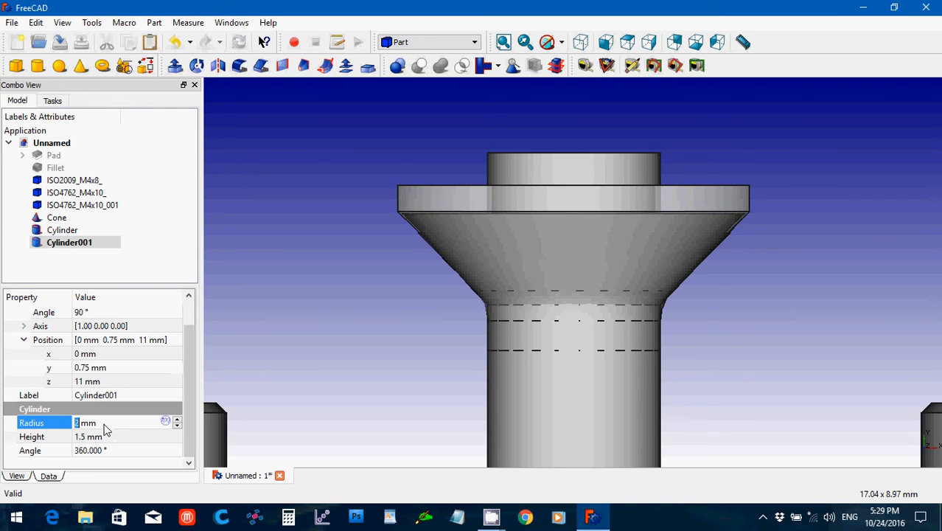
pyautogui.write('4')
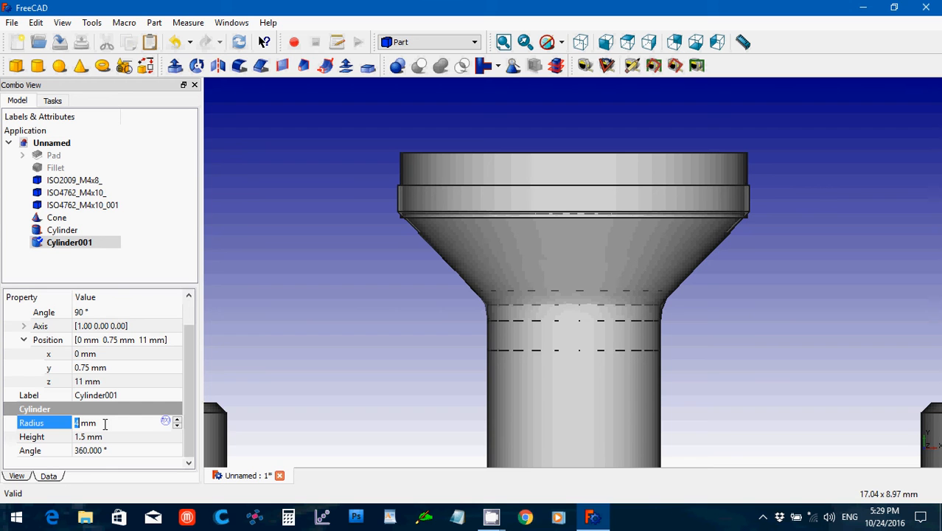
pyautogui.click(84, 440)
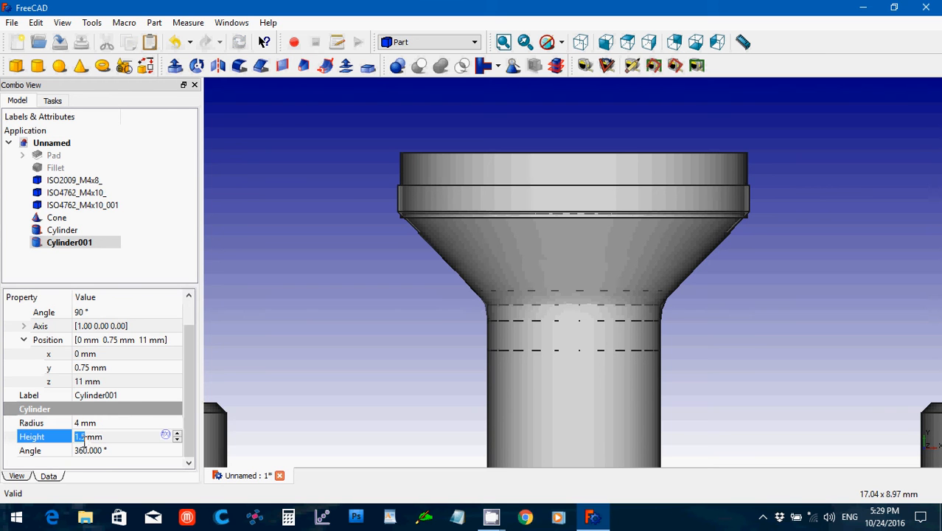
pyautogui.click(83, 441)
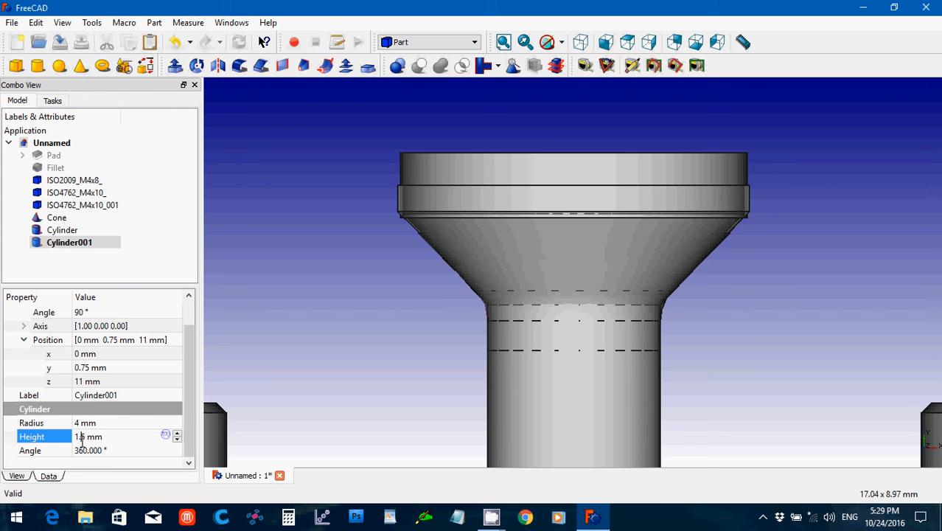
pyautogui.click(86, 367)
pyautogui.click(84, 368)
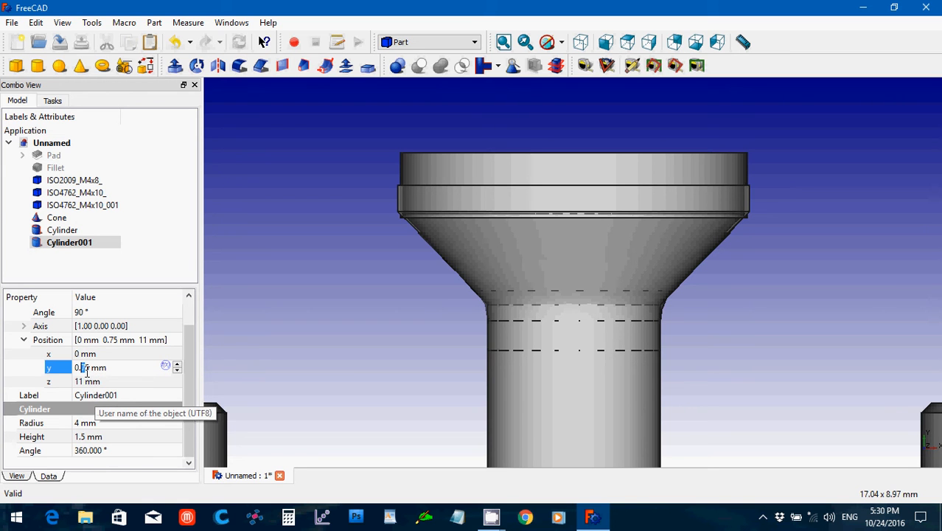
pyautogui.press('BackSpace')
pyautogui.write('8')
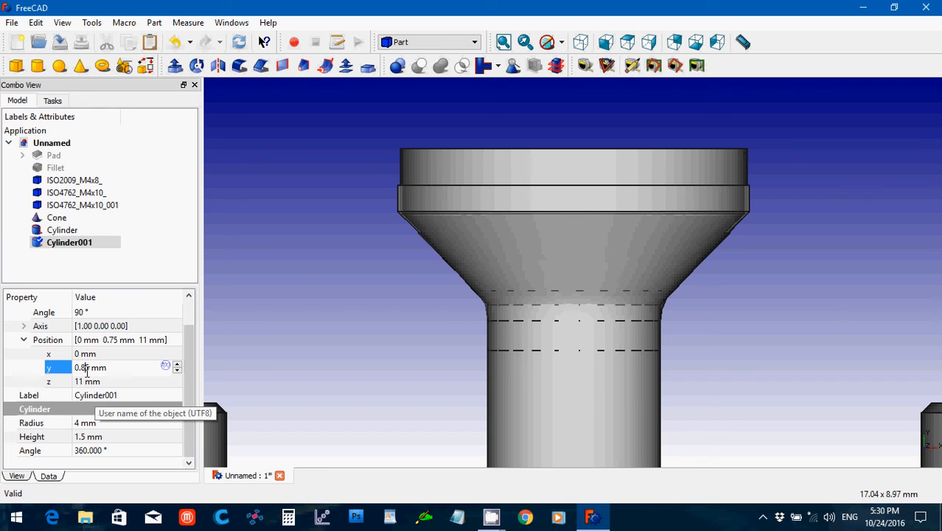
# Step: Set the copied cylinder's radius to 4.15 mm to enclose the screw head's rim, trying 4.5, 4.25, 4.1 and 4.2 mm first
pyautogui.click(89, 424)
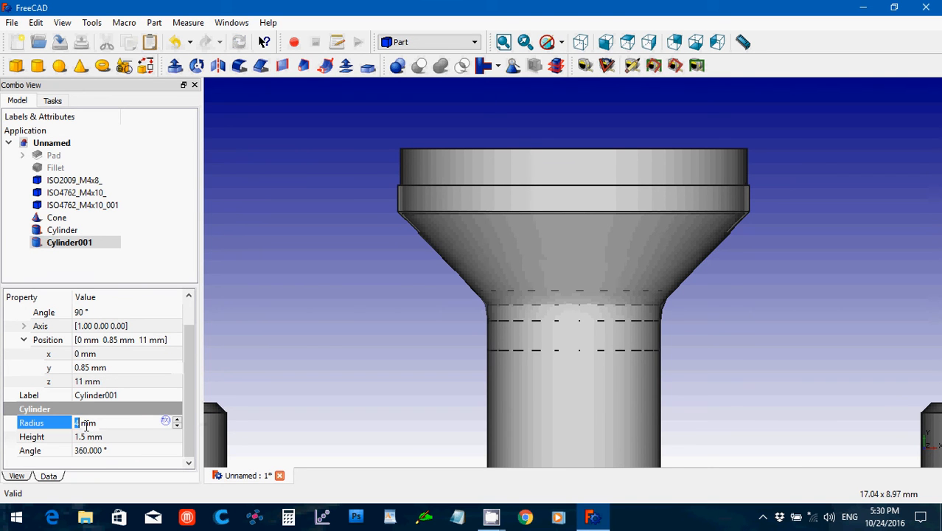
pyautogui.click(80, 424)
pyautogui.write('.5')
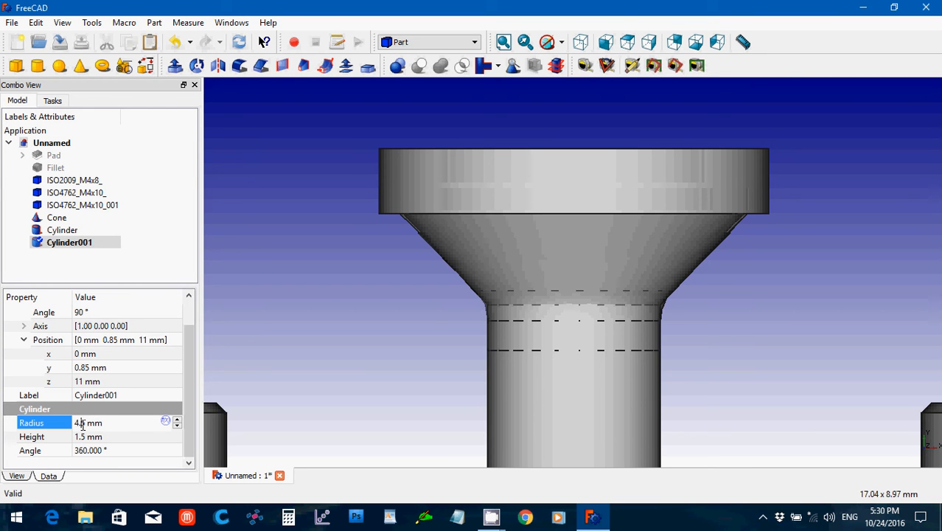
pyautogui.write('2')
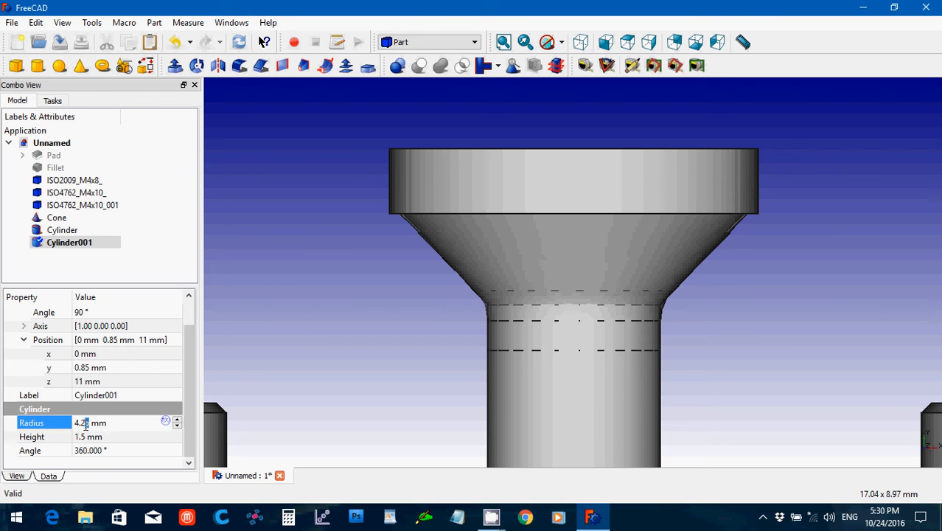
pyautogui.moveTo(86, 424); pyautogui.dragTo(84, 426)
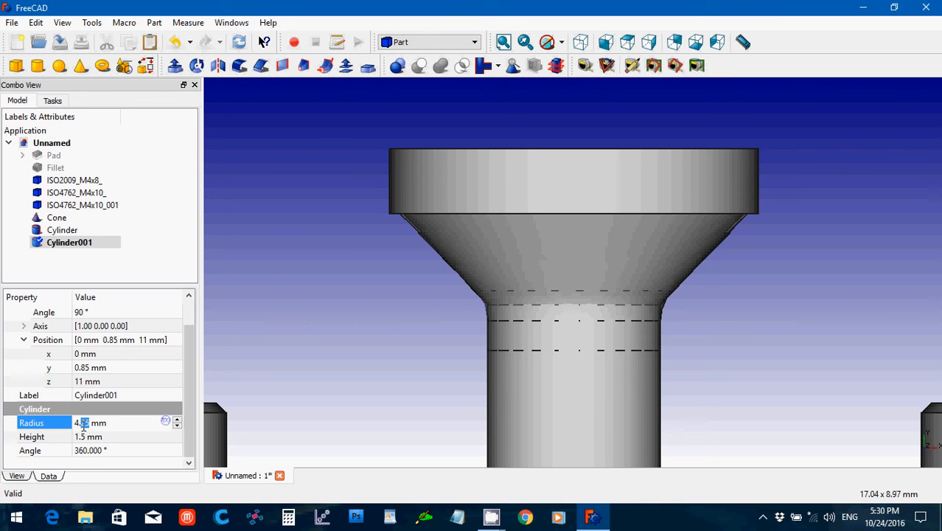
pyautogui.write('1')
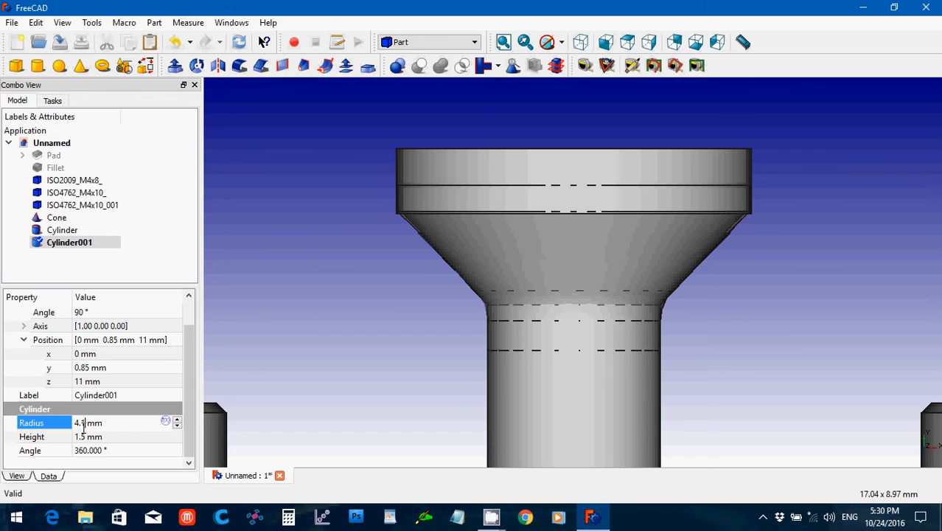
pyautogui.write('2')
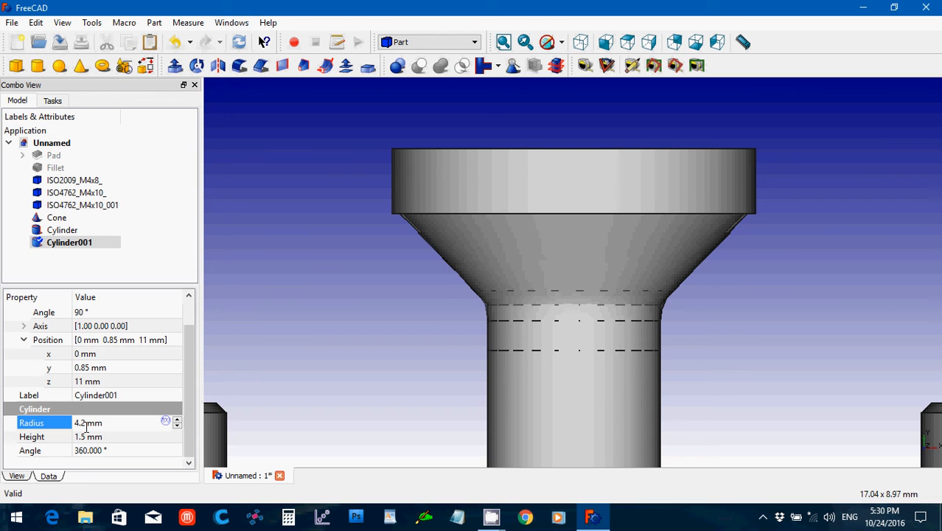
pyautogui.hotkey('shift', 'Left')
pyautogui.write('1.')
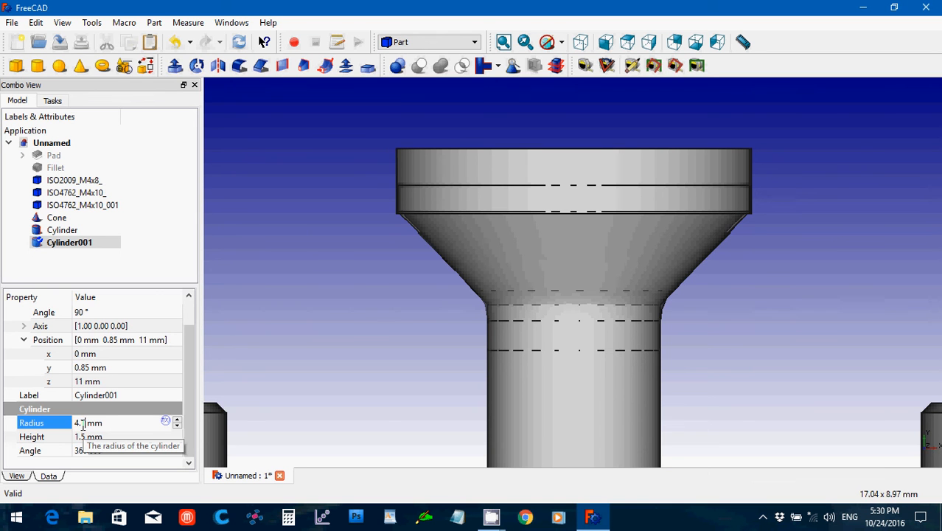
pyautogui.write('5')
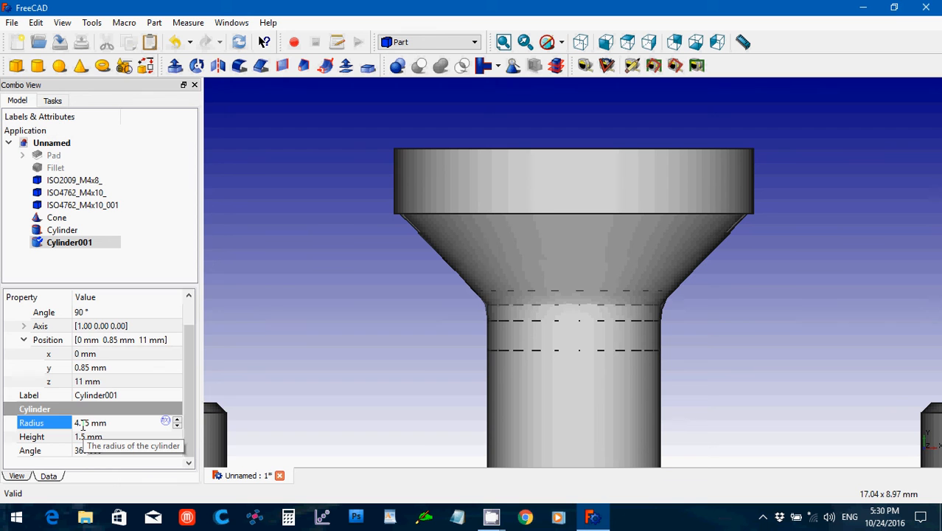
# Step: Fuse the cone and the two cylinders into a single countersink body
pyautogui.click(268, 276)
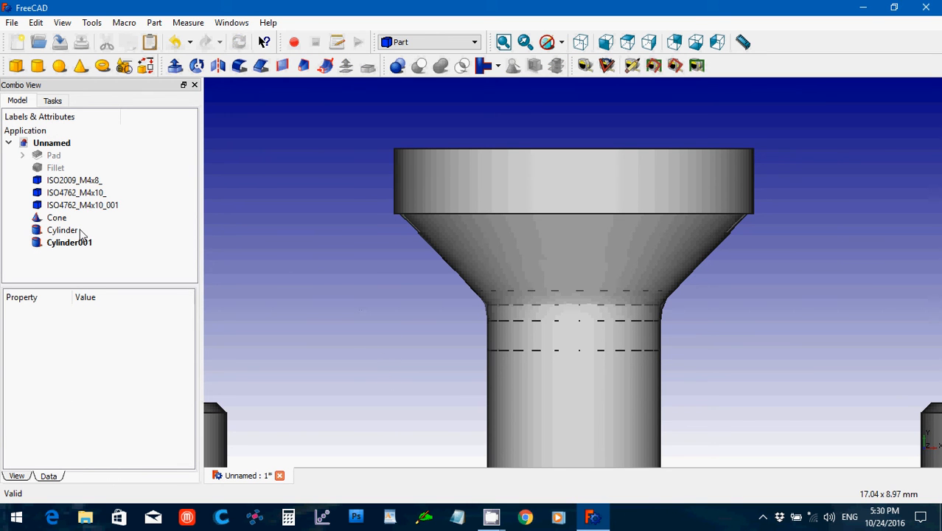
pyautogui.click(58, 219)
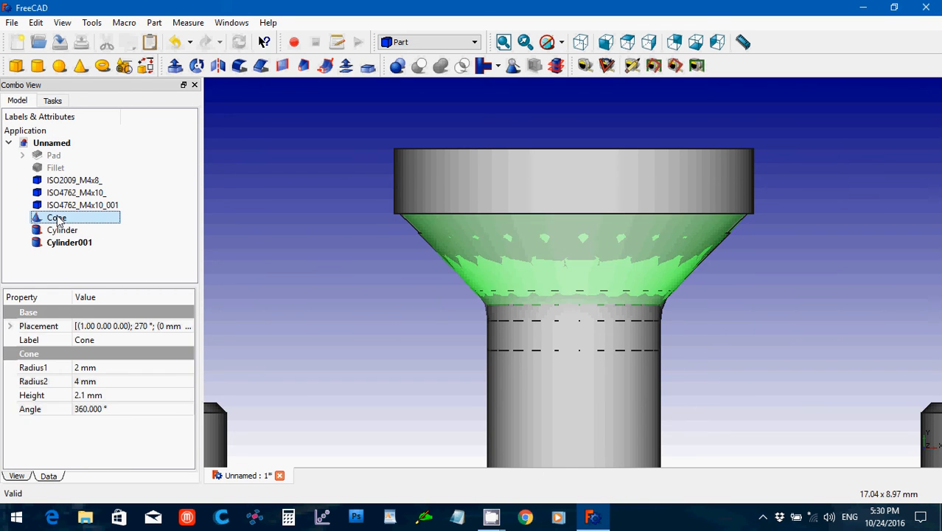
pyautogui.keyDown('shift'); pyautogui.click(68, 246); pyautogui.keyUp('shift')
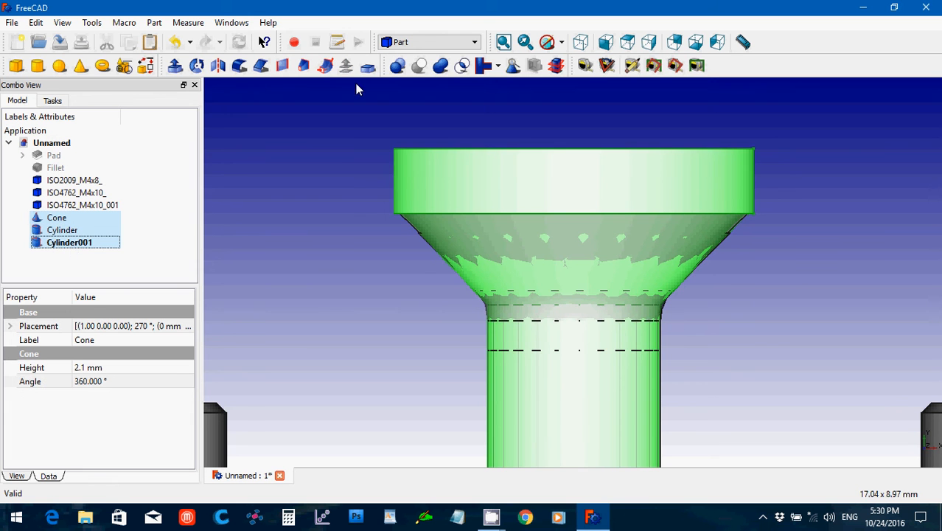
pyautogui.click(440, 67)
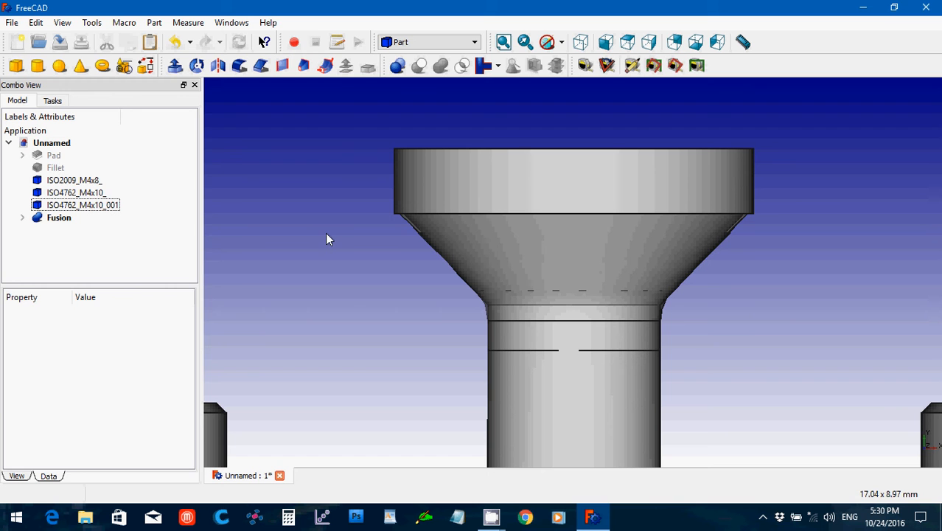
# Step: Hide the ISO2009 M4x8 screw and fillet the fused body's edge between cone and shank with a 0.5 mm radius
pyautogui.click(65, 183)
pyautogui.press('space')
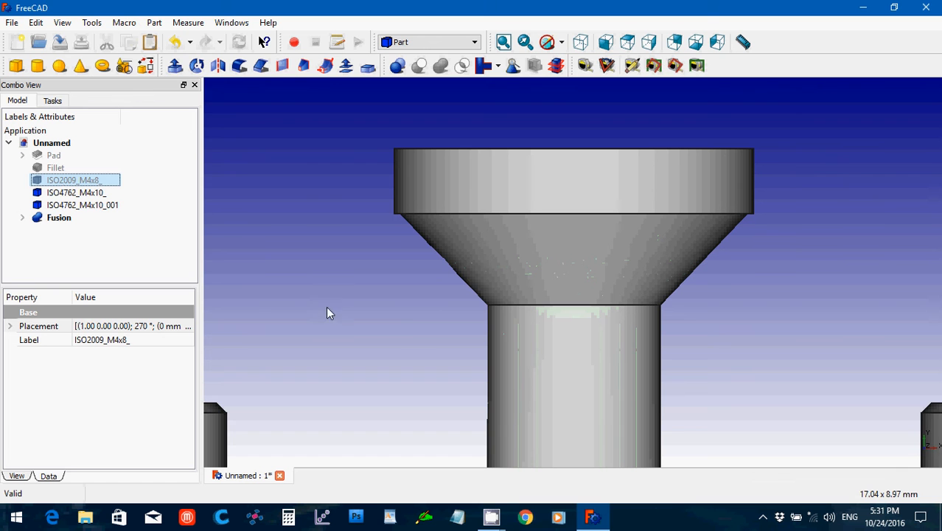
pyautogui.click(536, 304)
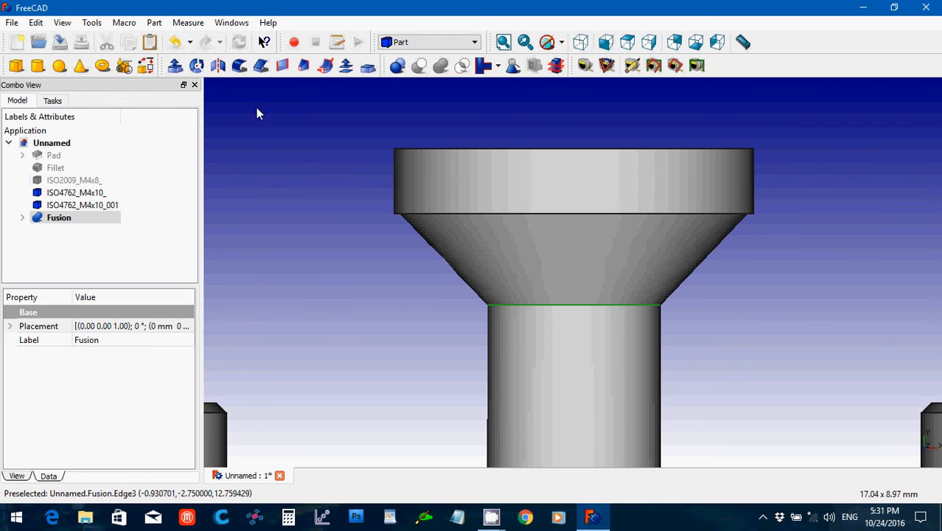
pyautogui.click(240, 67)
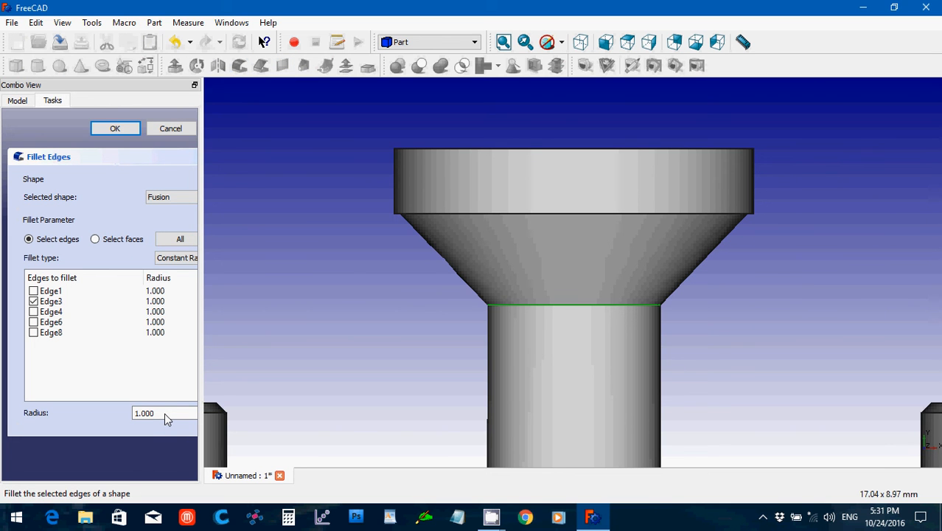
pyautogui.moveTo(165, 413); pyautogui.dragTo(107, 413)
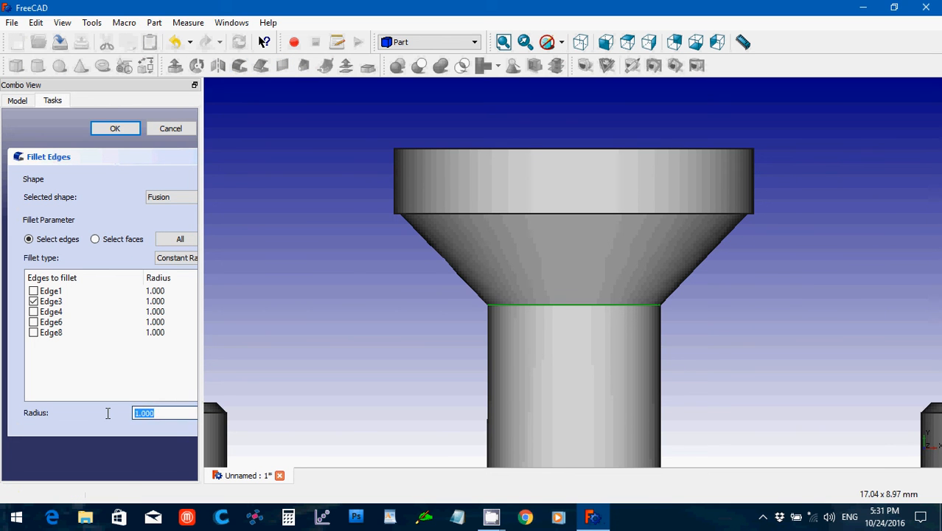
pyautogui.write('0.5')
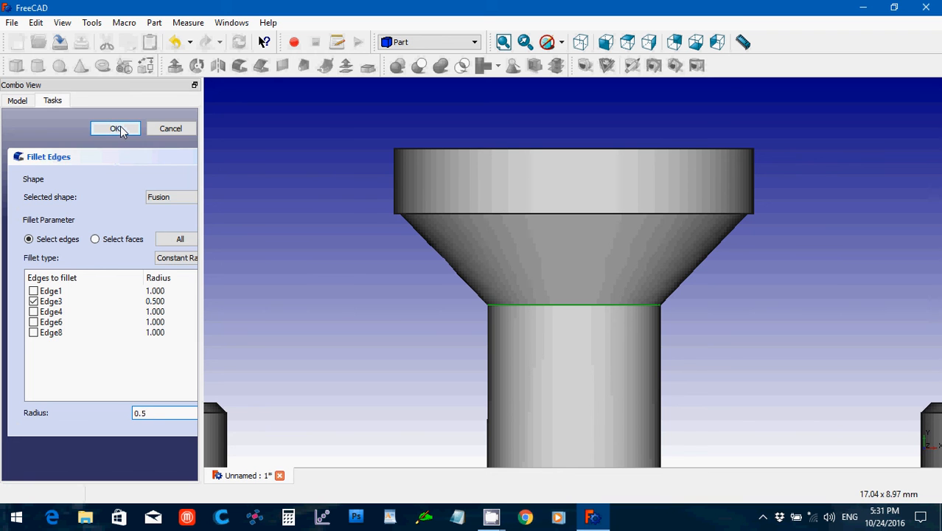
pyautogui.click(118, 129)
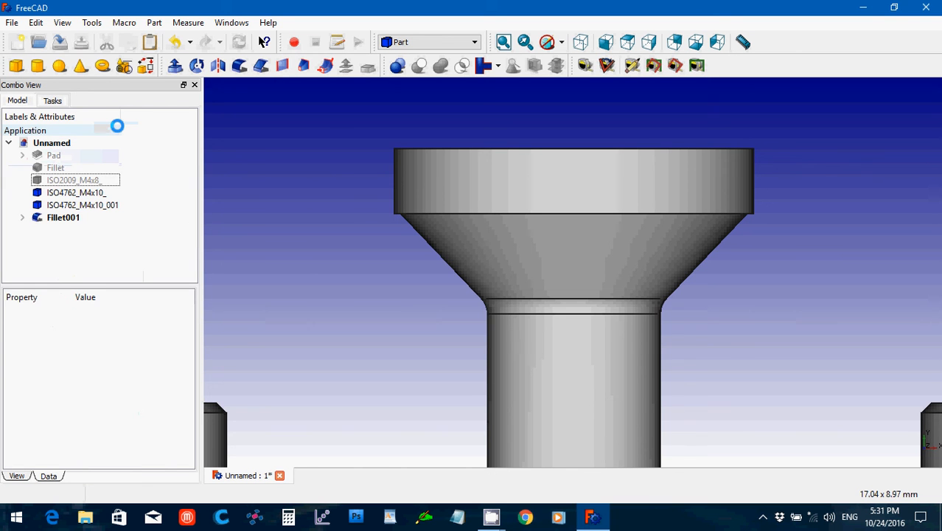
# Step: Toggle the ISO2009 M4x8 screw's visibility repeatedly to compare its shape with the filleted countersink body
pyautogui.click(78, 183)
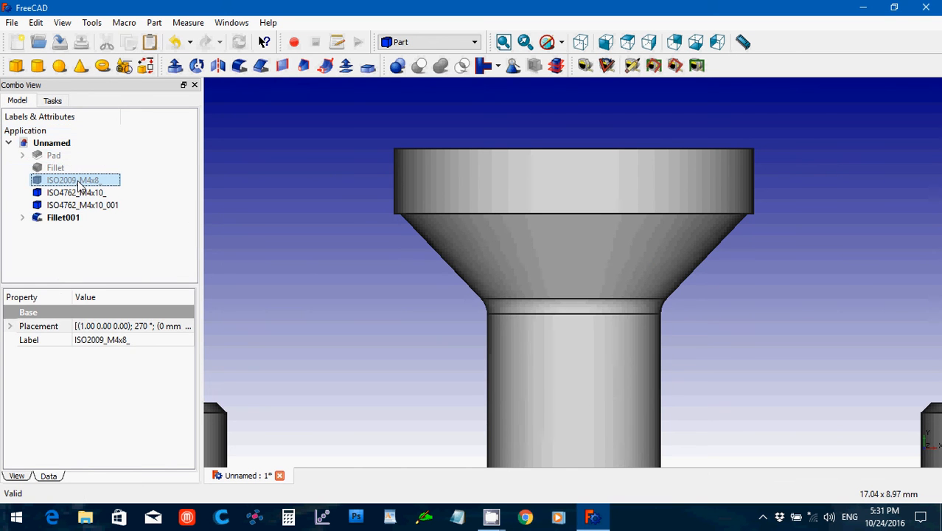
pyautogui.press('space')
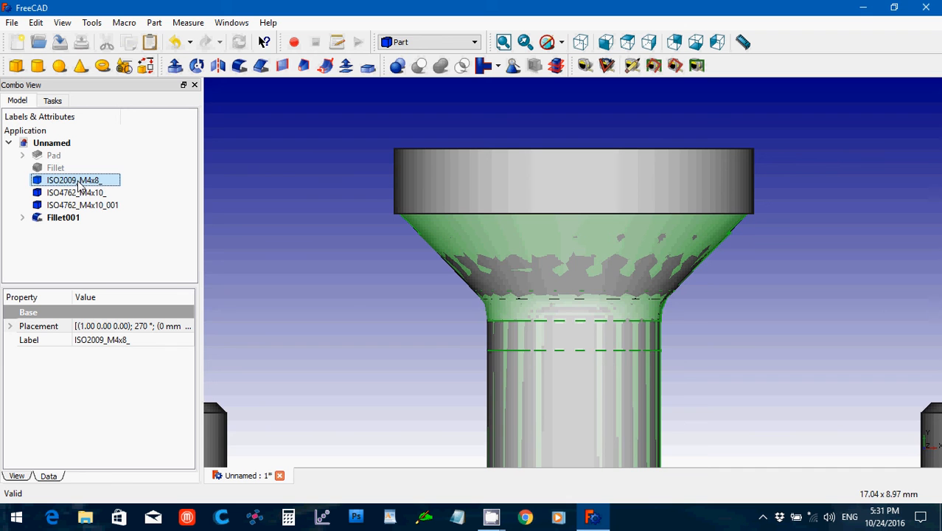
pyautogui.press('space')
pyautogui.press('space')
pyautogui.press('space')
pyautogui.press('space')
pyautogui.press('space')
pyautogui.press('space')
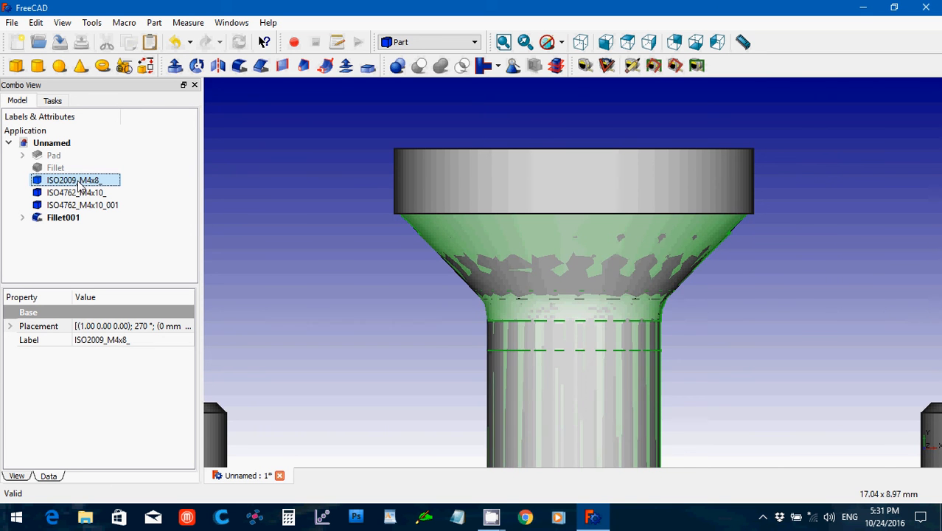
pyautogui.press('space')
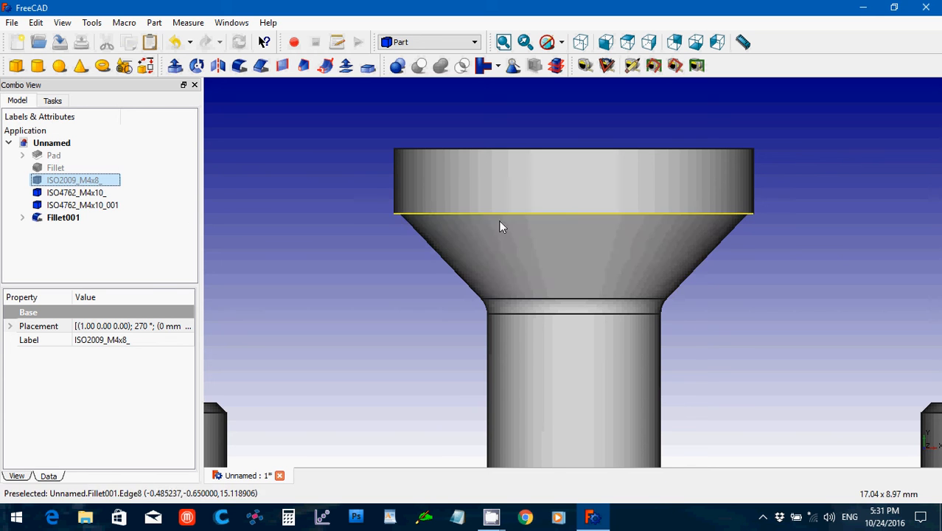
# Step: Try to fillet the outer edge on the underside of the countersink body's head with a 0.25 mm radius
pyautogui.click(339, 284)
pyautogui.moveTo(339, 285); pyautogui.dragTo(406, 249, button='middle')
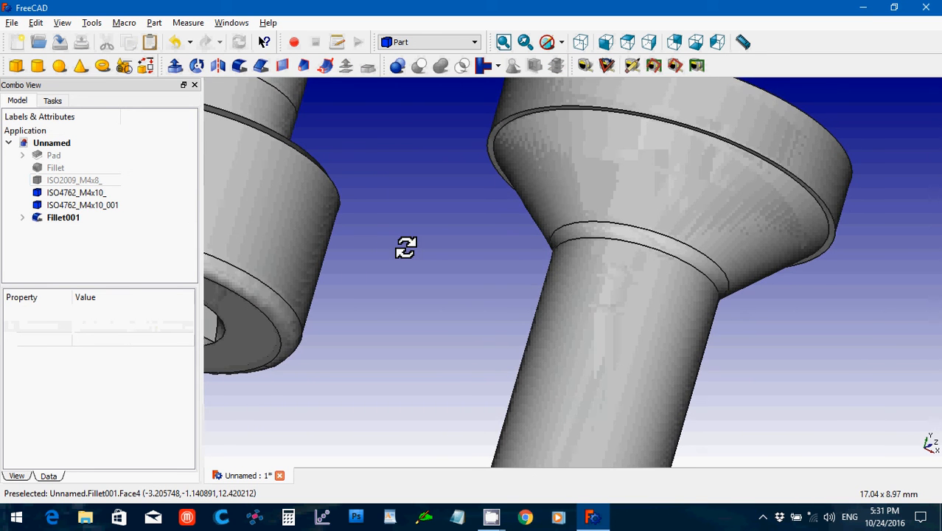
pyautogui.moveTo(549, 169); pyautogui.dragTo(580, 135, button='middle')
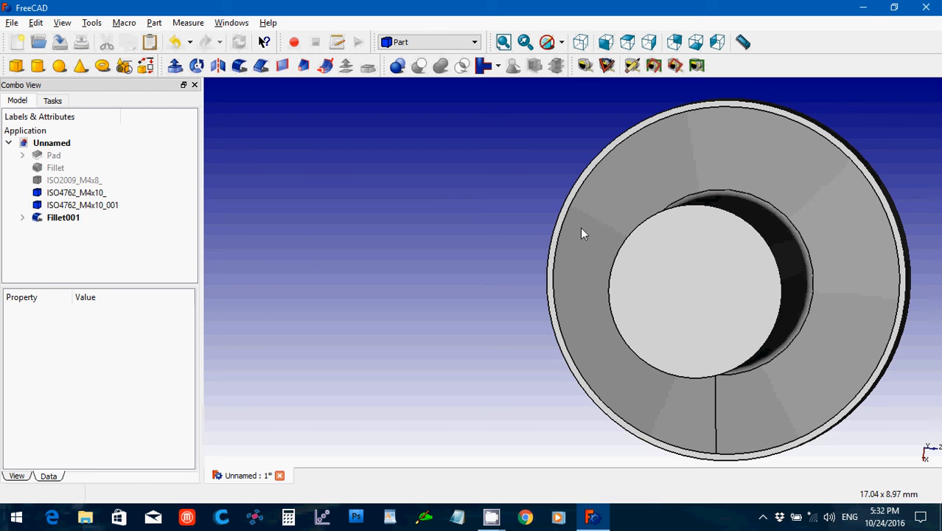
pyautogui.click(720, 276)
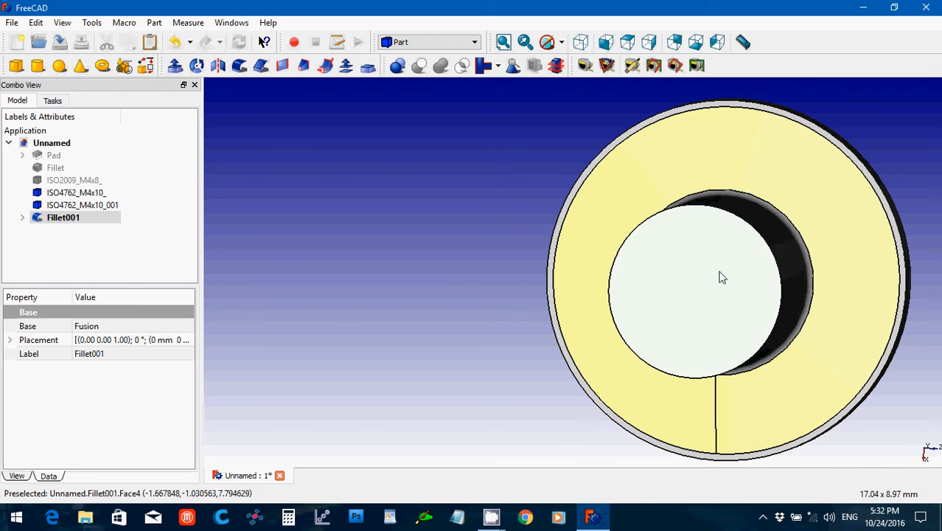
pyautogui.moveTo(720, 277); pyautogui.dragTo(579, 303, button='middle')
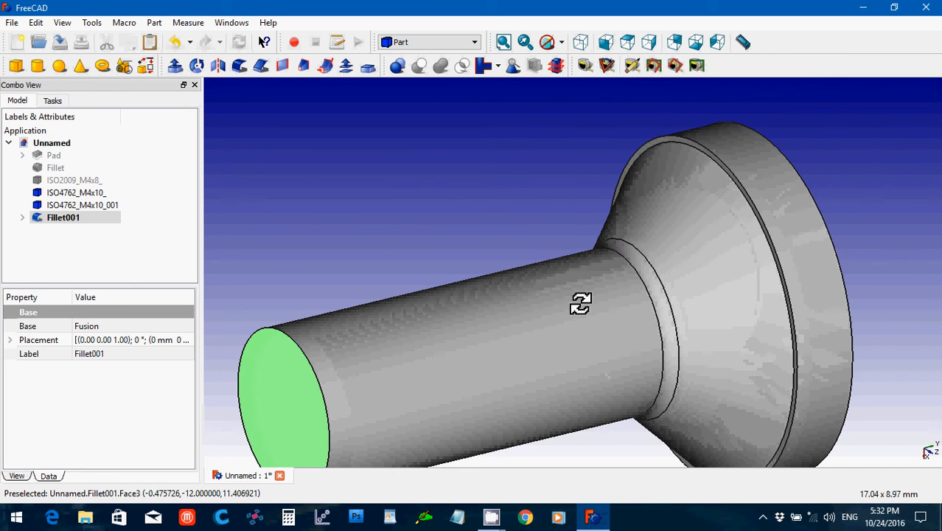
pyautogui.click(769, 233)
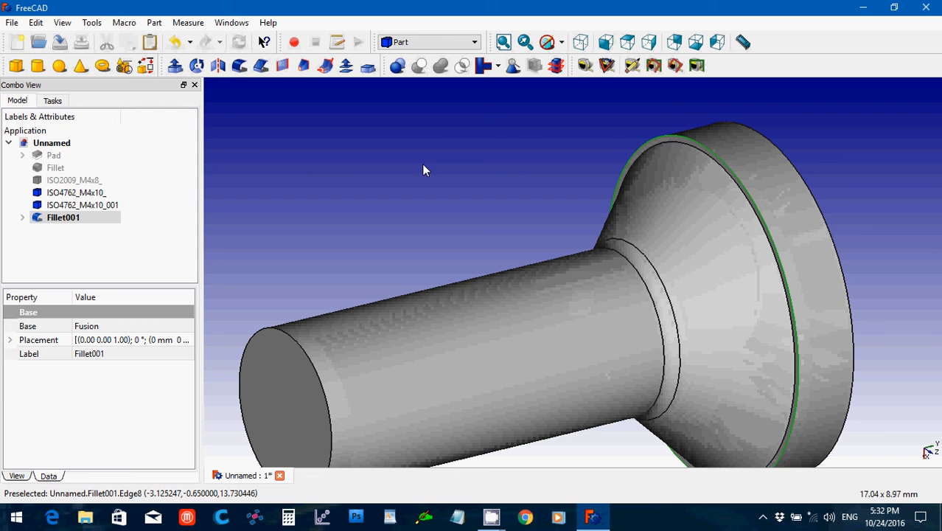
pyautogui.click(239, 66)
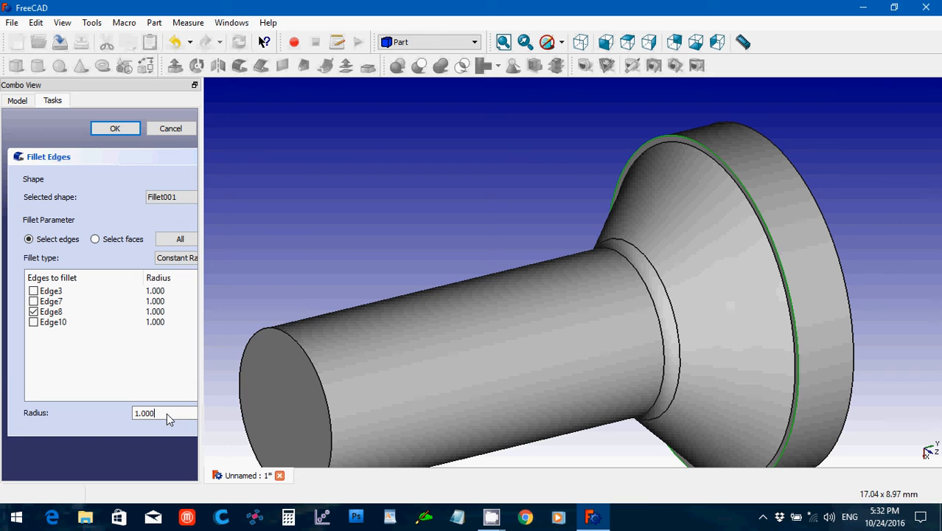
pyautogui.moveTo(167, 413); pyautogui.dragTo(119, 413)
pyautogui.write('0.25')
pyautogui.press('Return')
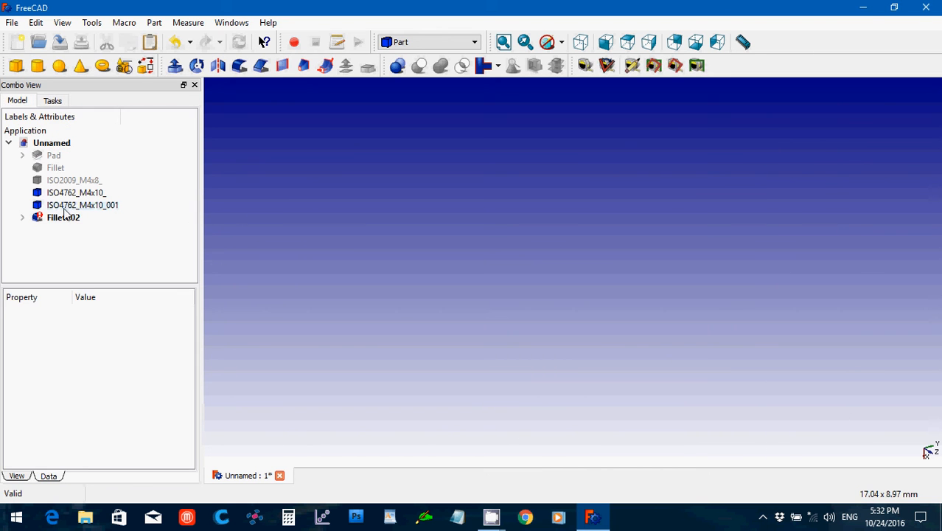
# Step: Edit the head edge fillet, trying radii of 0.2 mm and 0.15 mm
pyautogui.doubleClick(65, 218)
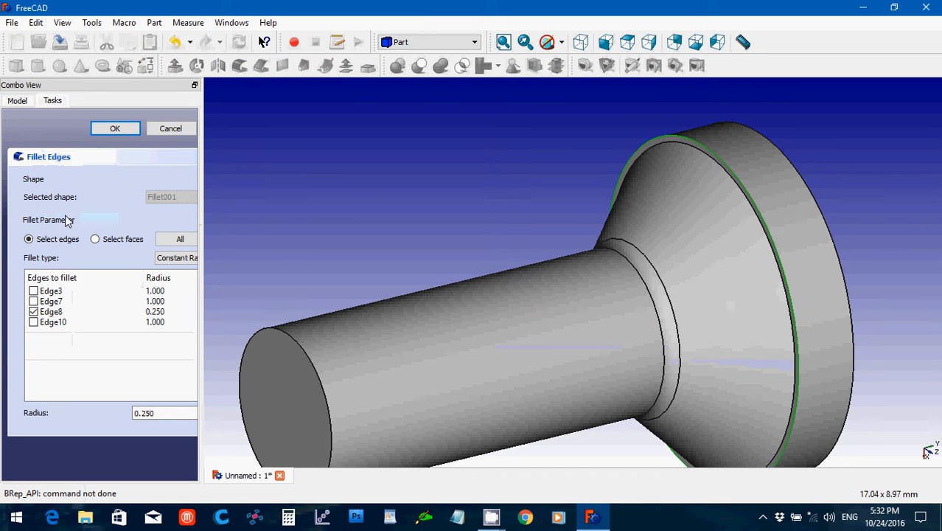
pyautogui.moveTo(156, 413); pyautogui.dragTo(119, 412)
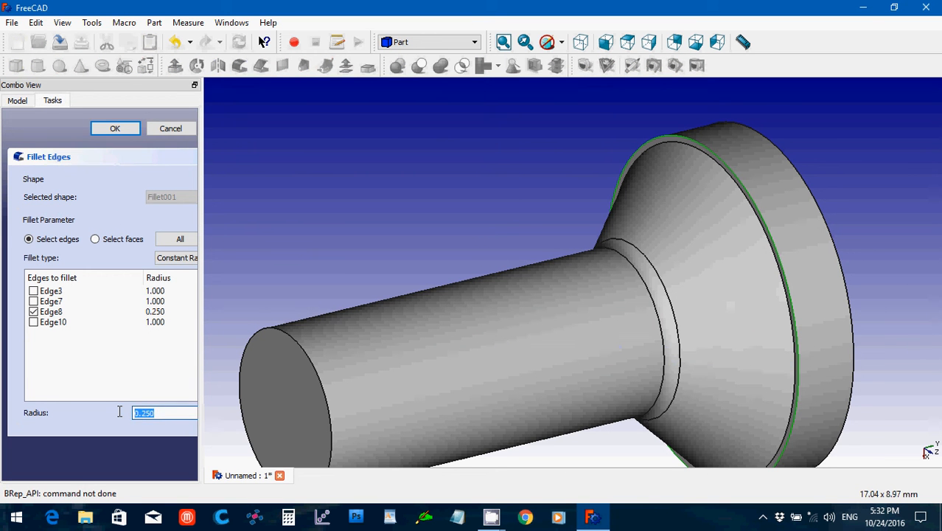
pyautogui.write('02')
pyautogui.press('BackSpace')
pyautogui.press('BackSpace')
pyautogui.write('0.2')
pyautogui.click(118, 128)
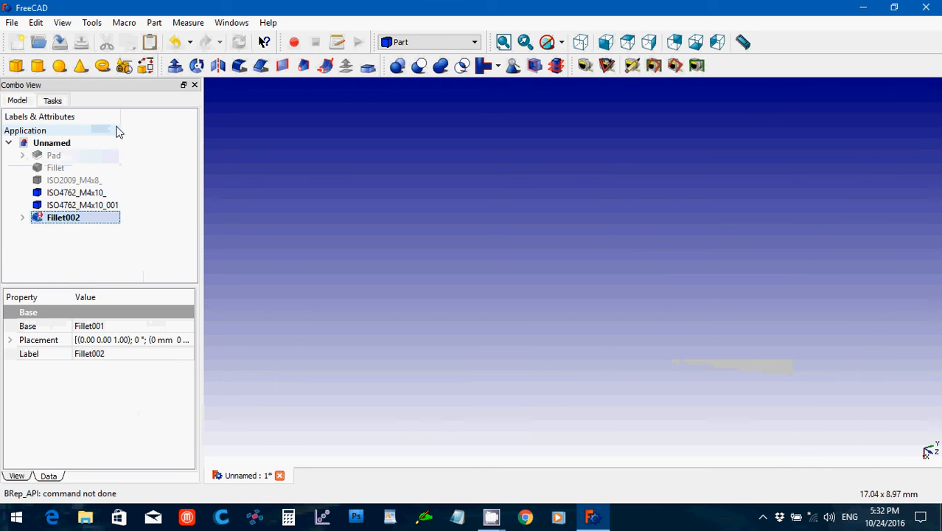
pyautogui.doubleClick(74, 218)
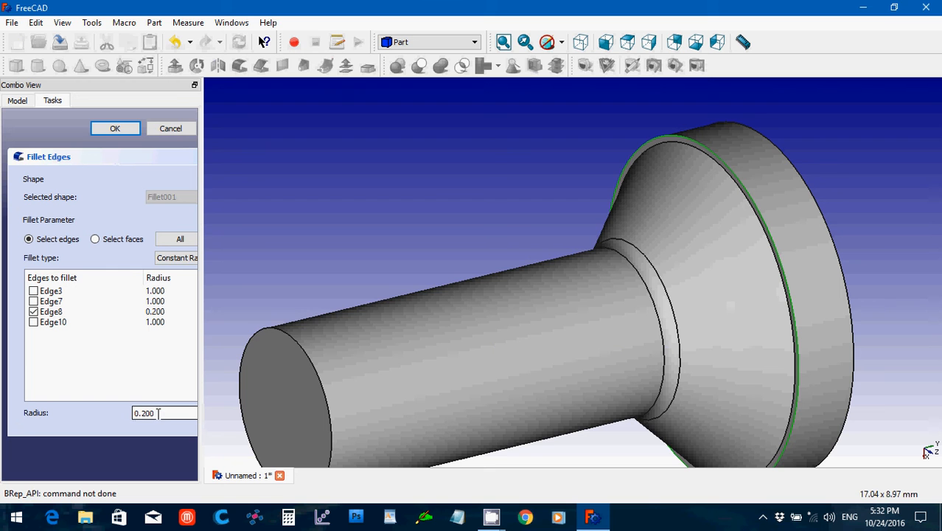
pyautogui.moveTo(156, 414); pyautogui.dragTo(112, 414)
pyautogui.write('0.15')
pyautogui.press('Return')
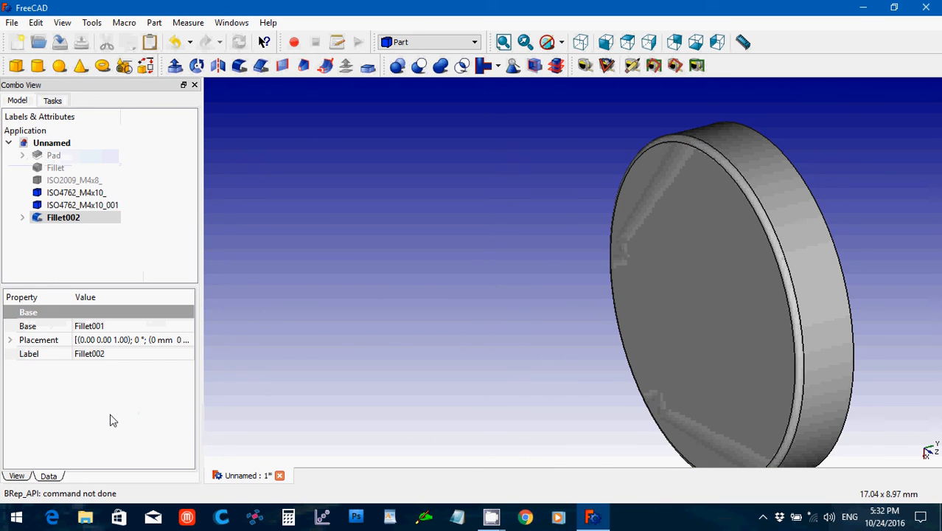
# Step: Delete the fillet on the head's outer edge, keeping the earlier fillet between cone and shank
pyautogui.click(64, 219)
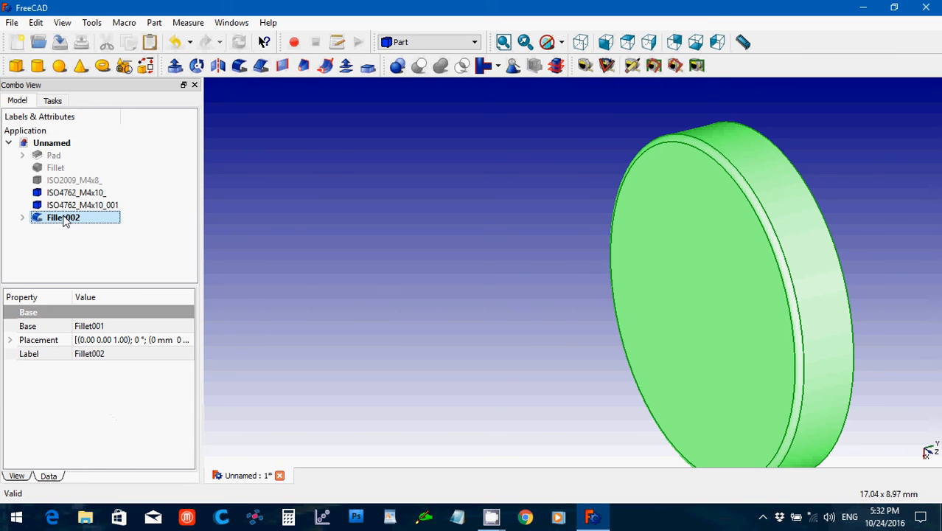
pyautogui.press('Delete')
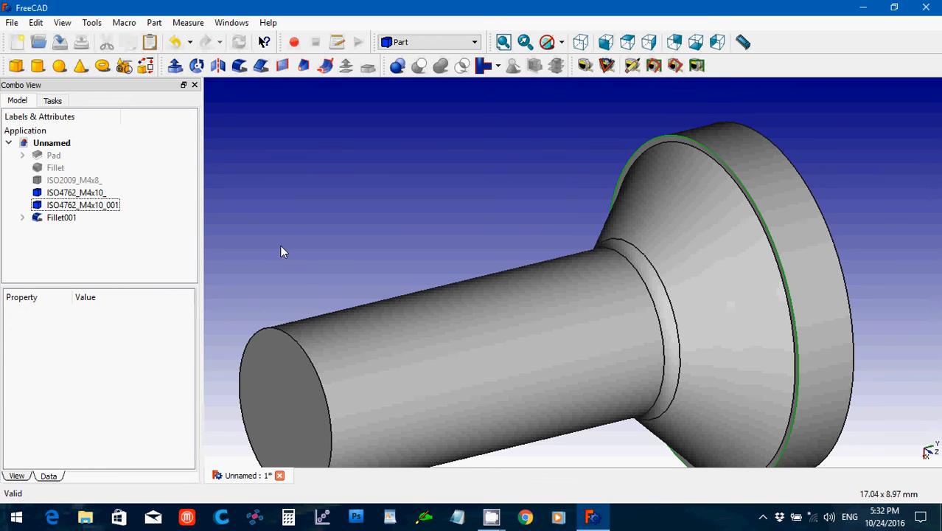
pyautogui.click(281, 246)
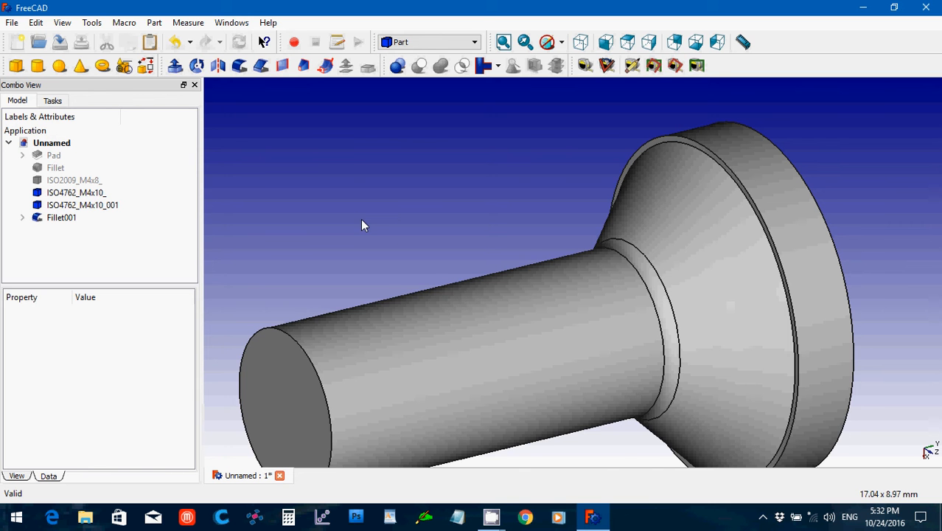
# Step: Show the ISO2009 M4x8 screw and the filleted plate again alongside the countersink body
pyautogui.moveTo(361, 225); pyautogui.dragTo(365, 276, button='middle')
pyautogui.scroll(-3, 365, 276)
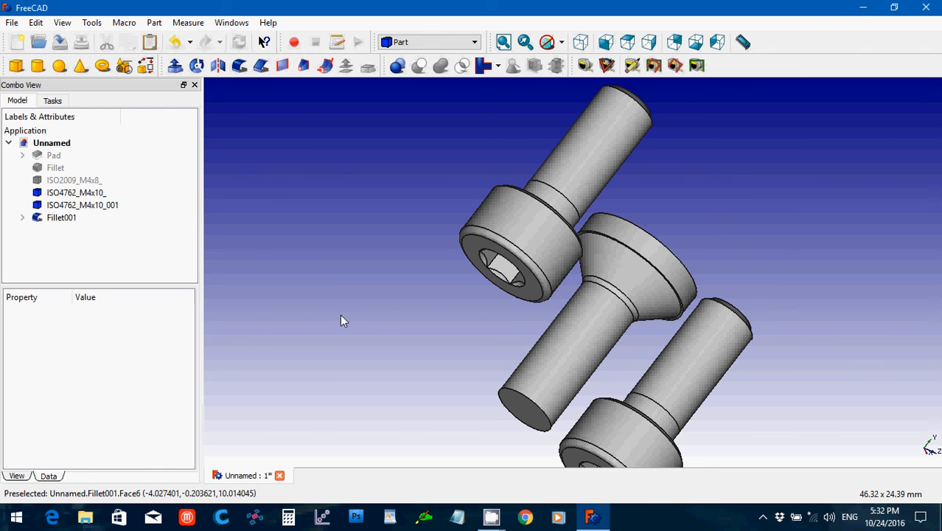
pyautogui.click(66, 180)
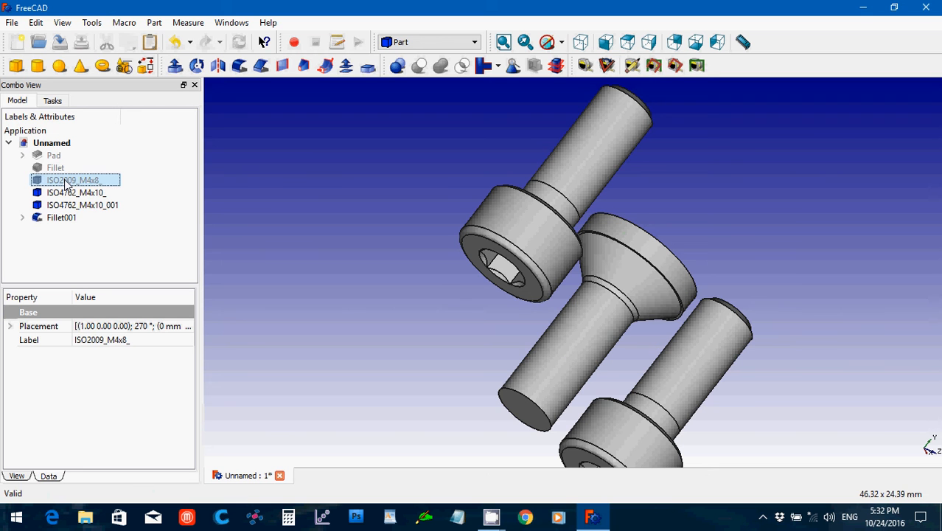
pyautogui.click(239, 177)
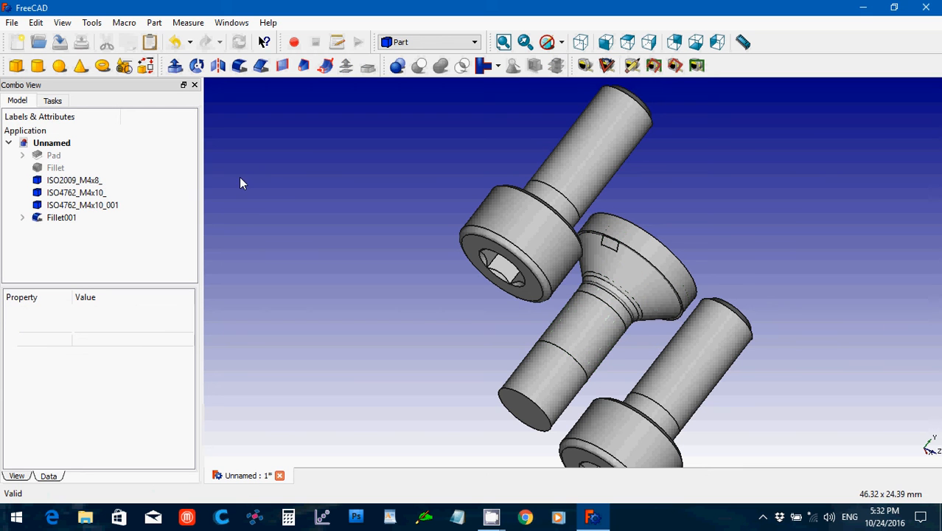
pyautogui.click(58, 168)
pyautogui.press('space')
pyautogui.click(378, 205)
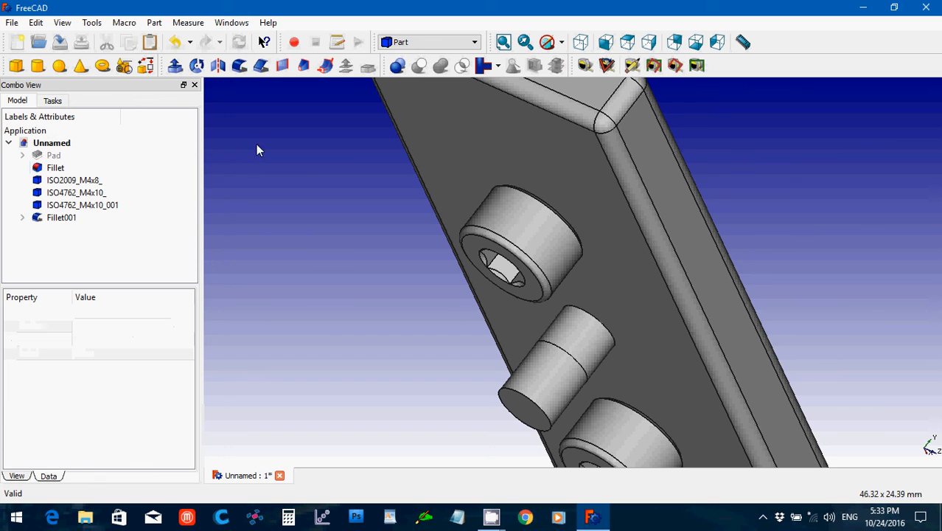
# Step: Cut the filleted countersink body out of the filleted plate with a Boolean cut
pyautogui.click(50, 173)
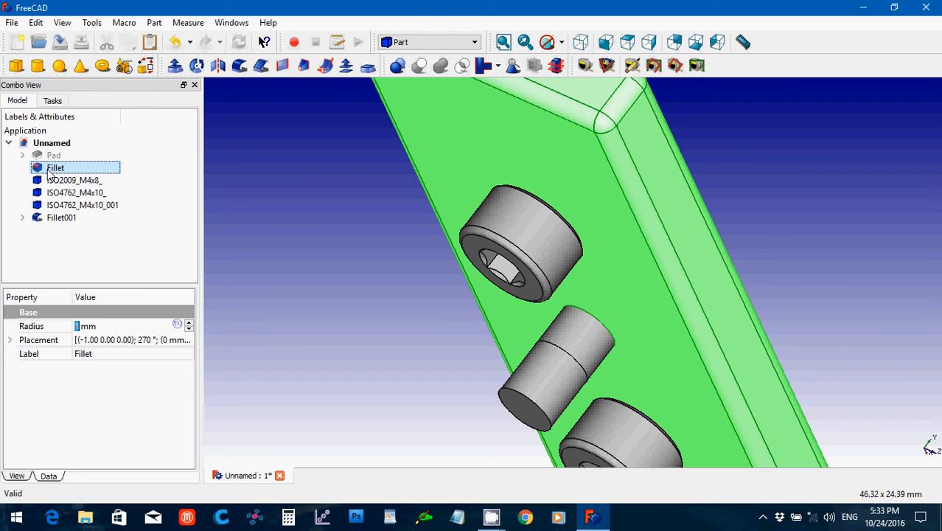
pyautogui.click(59, 218)
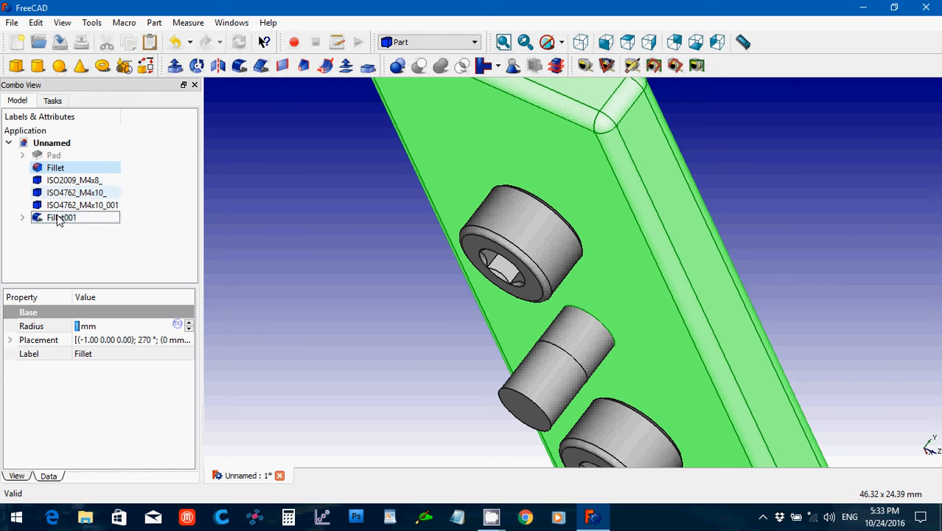
pyautogui.keyDown('ctrl'); pyautogui.click(59, 219); pyautogui.keyUp('ctrl')
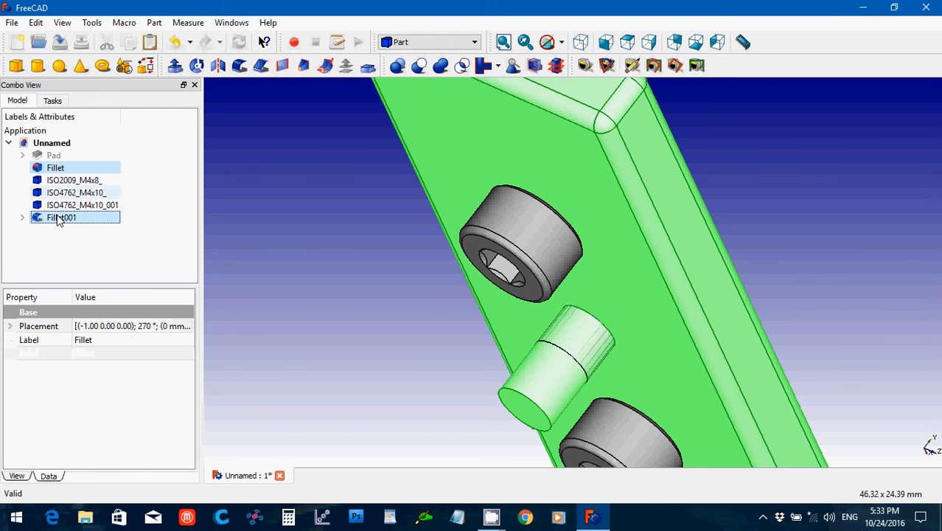
pyautogui.click(420, 66)
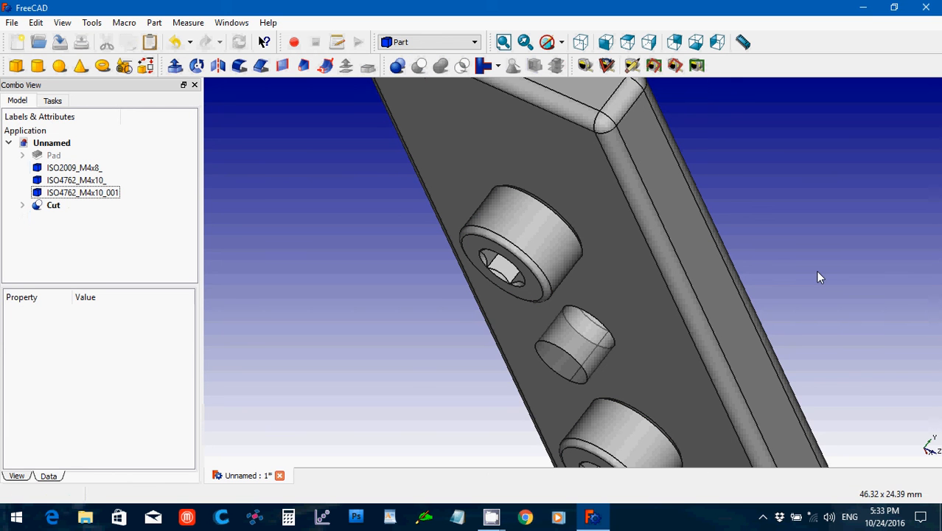
# Step: Chamfer the rim of the central hole by 1 mm on the plate face where the socket screw heads sit
pyautogui.moveTo(818, 274); pyautogui.dragTo(554, 317, button='middle')
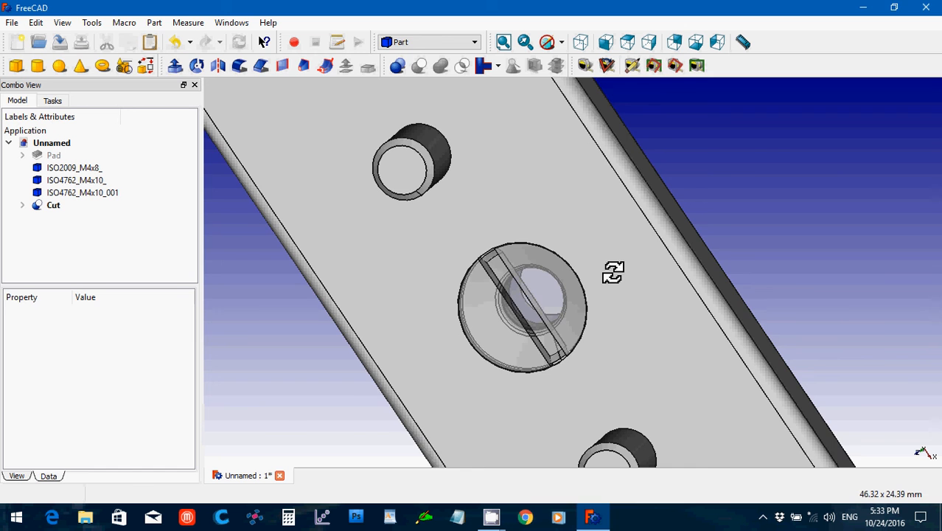
pyautogui.moveTo(613, 272); pyautogui.dragTo(578, 304, button='middle')
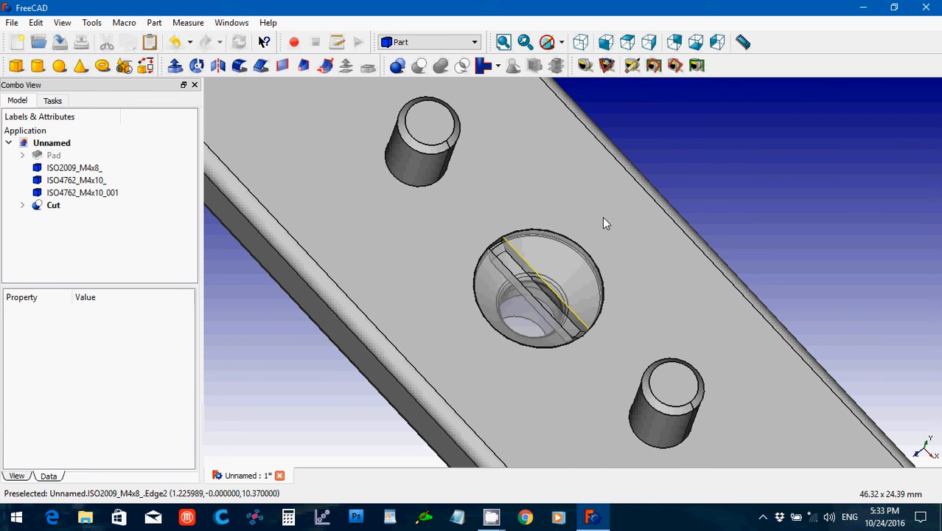
pyautogui.moveTo(604, 221)
pyautogui.mouseDown(button='middle')
pyautogui.moveTo(658, 196)
pyautogui.moveTo(815, 181)
pyautogui.moveTo(477, 311)
pyautogui.moveTo(554, 238)
pyautogui.moveTo(592, 248)
pyautogui.moveTo(587, 290)
pyautogui.mouseUp(button='middle')
pyautogui.scroll(2, 557, 235)
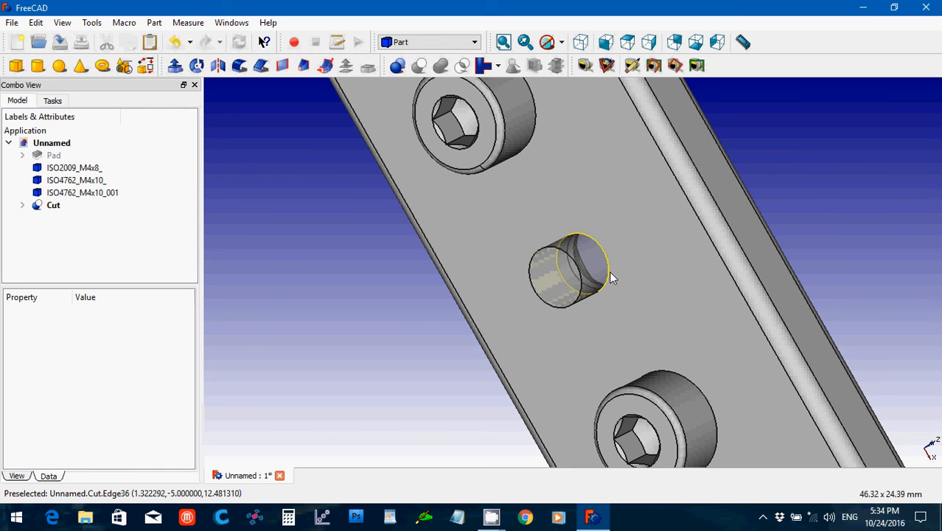
pyautogui.click(609, 272)
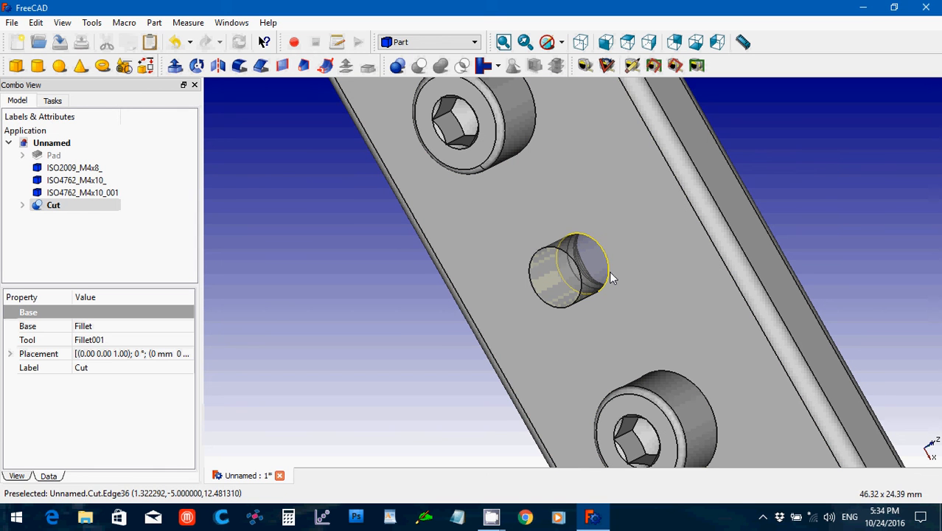
pyautogui.click(262, 67)
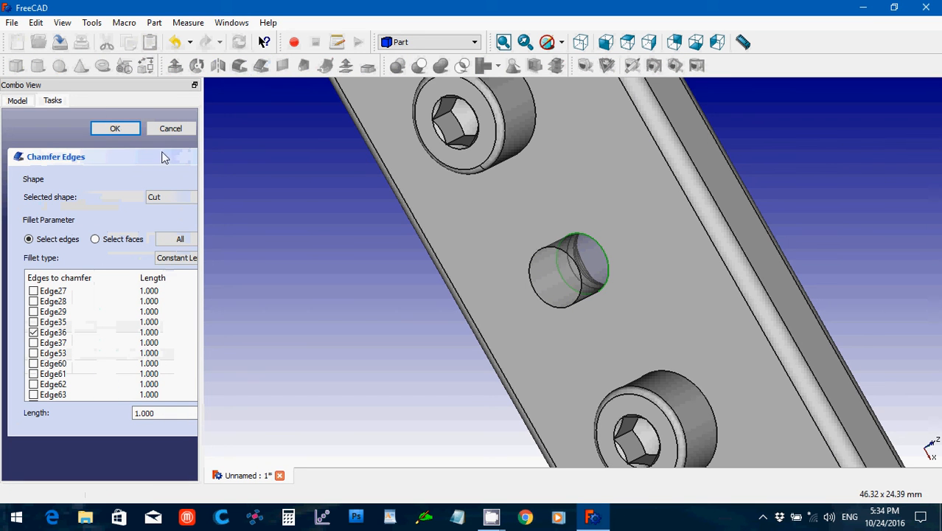
pyautogui.click(116, 129)
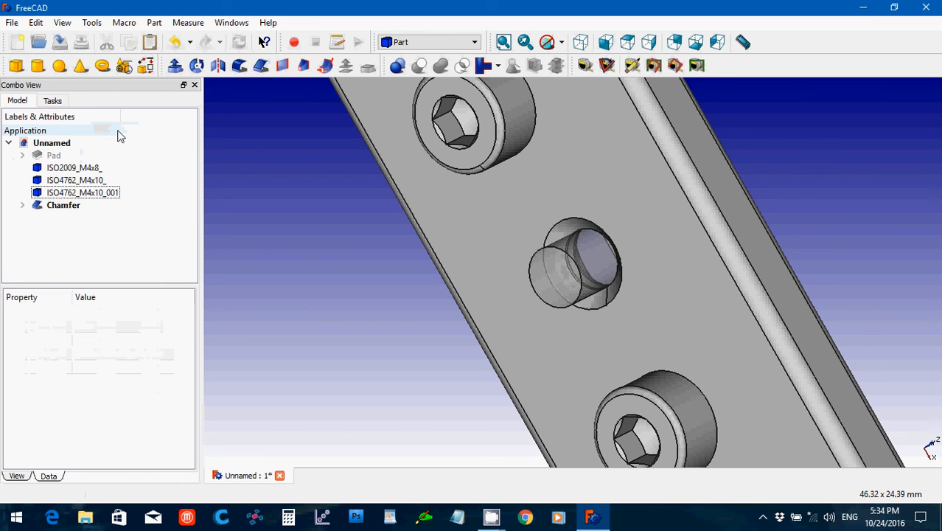
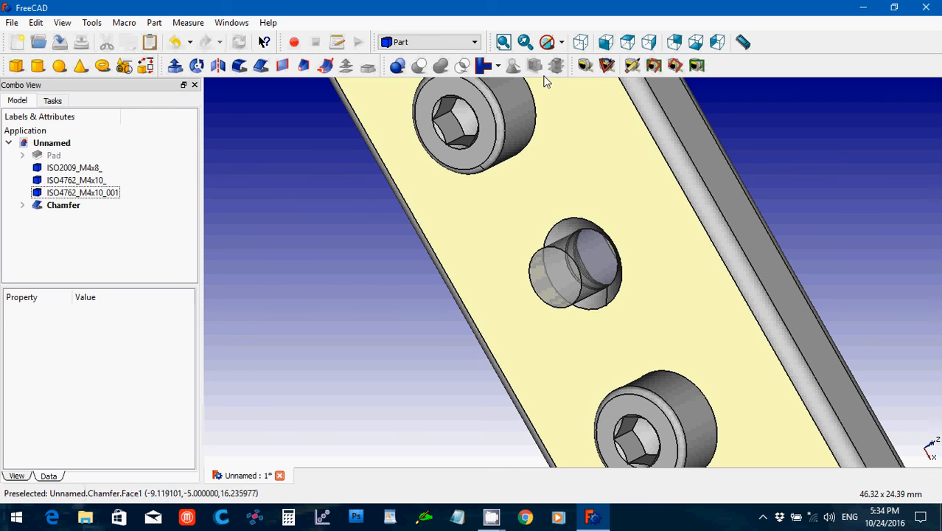
# Step: Start saving the document and browse to the _STL Files folder inside _My 3D Printing Projects in Documents
pyautogui.click(583, 46)
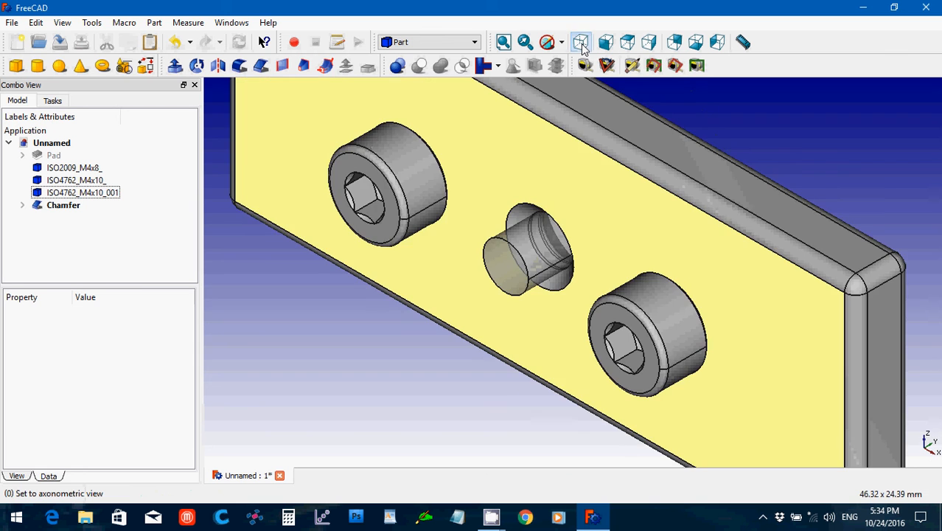
pyautogui.click(504, 42)
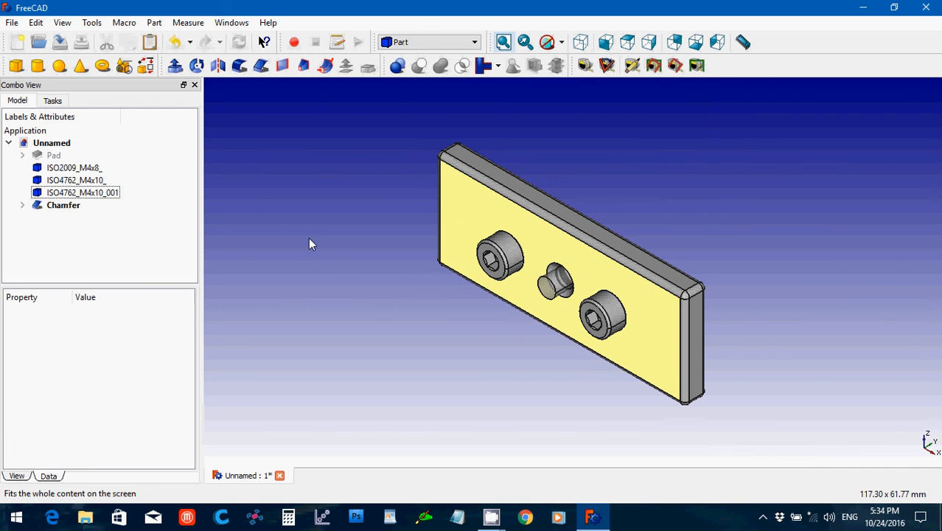
pyautogui.click(12, 23)
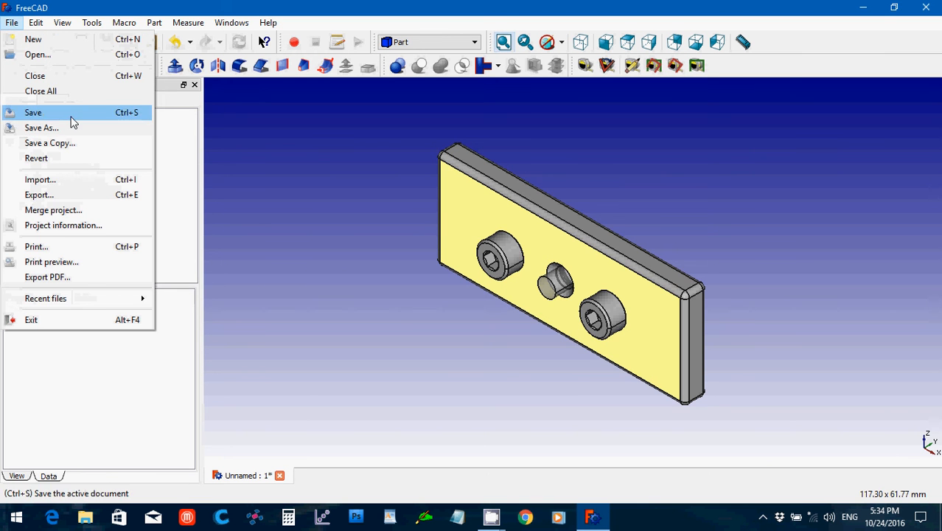
pyautogui.click(74, 117)
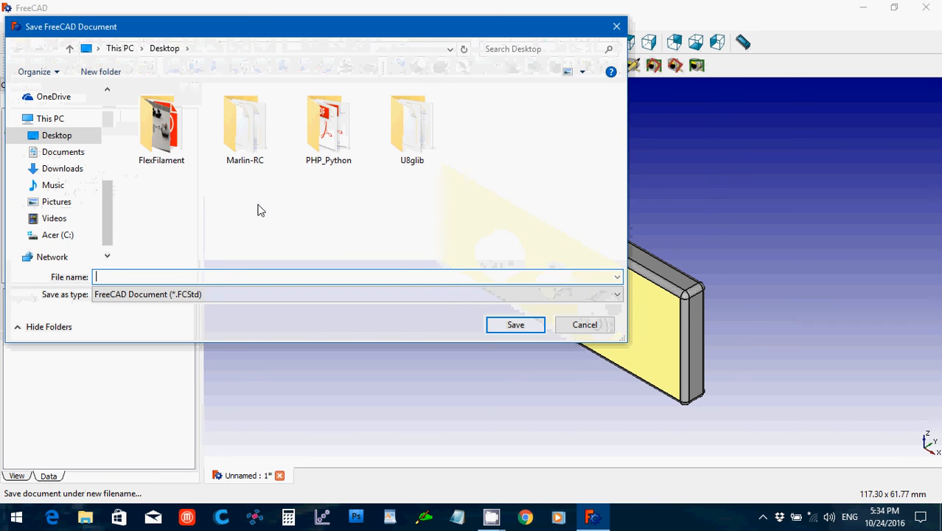
pyautogui.click(76, 152)
pyautogui.doubleClick(161, 112)
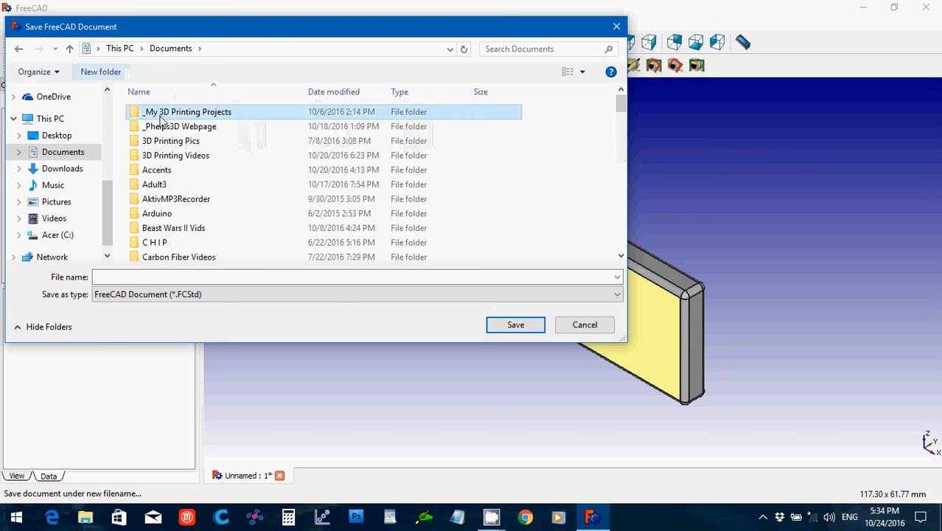
pyautogui.doubleClick(161, 122)
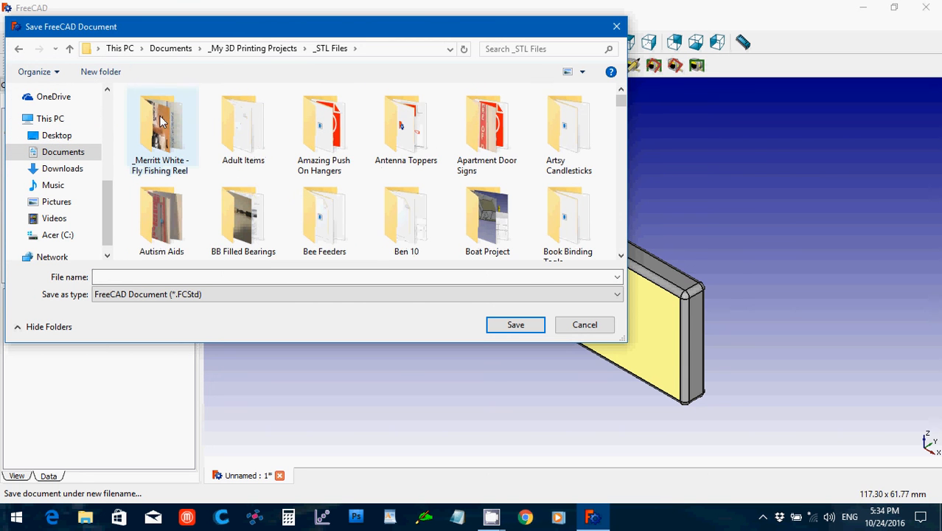
# Step: Create a new folder named EngDesign Solidworks 2012 inside _STL Files
pyautogui.click(110, 76)
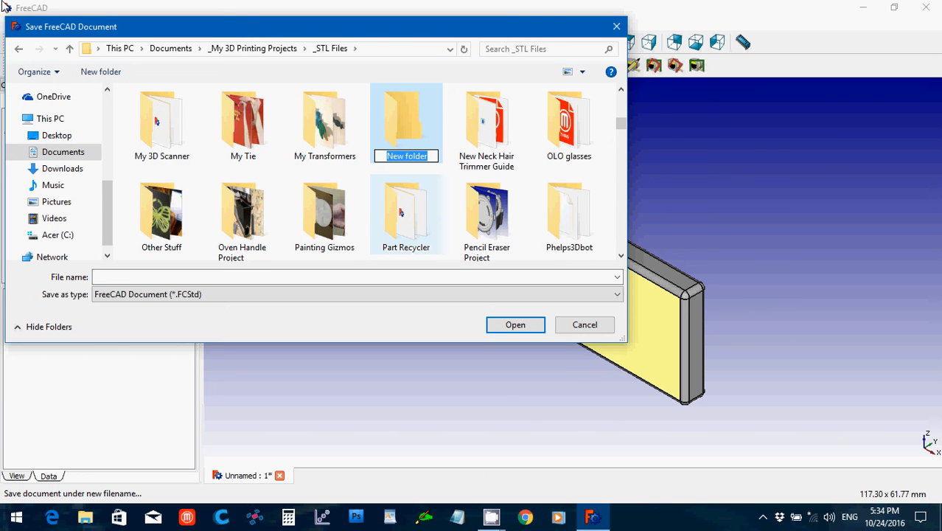
pyautogui.write('E')
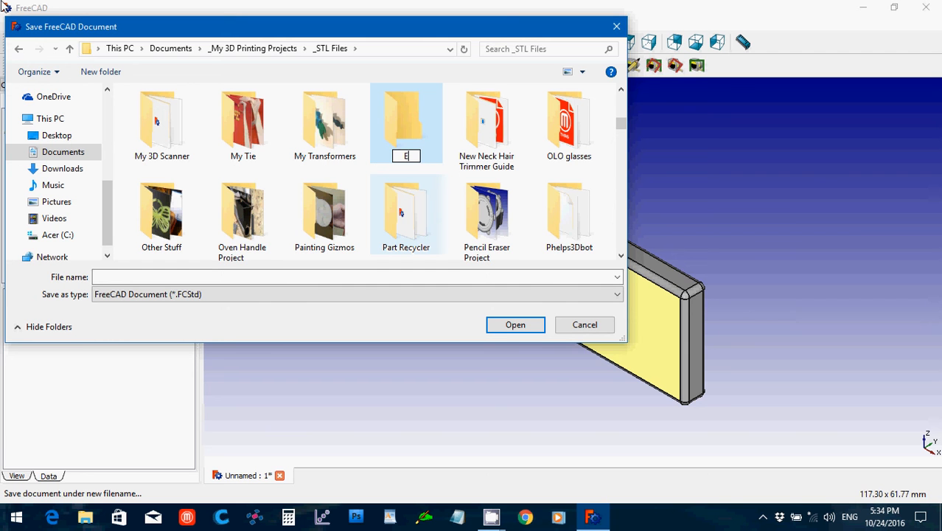
pyautogui.write('ngD')
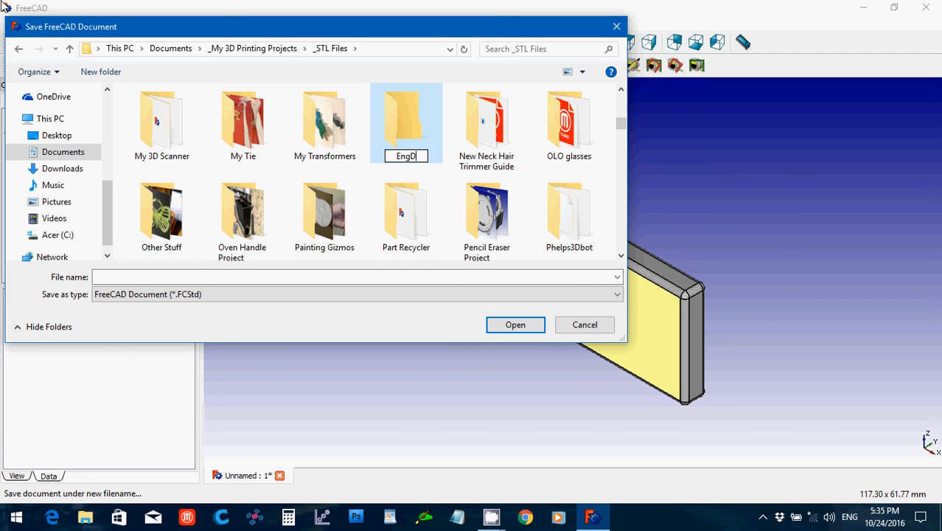
pyautogui.write('esign Solidwor')
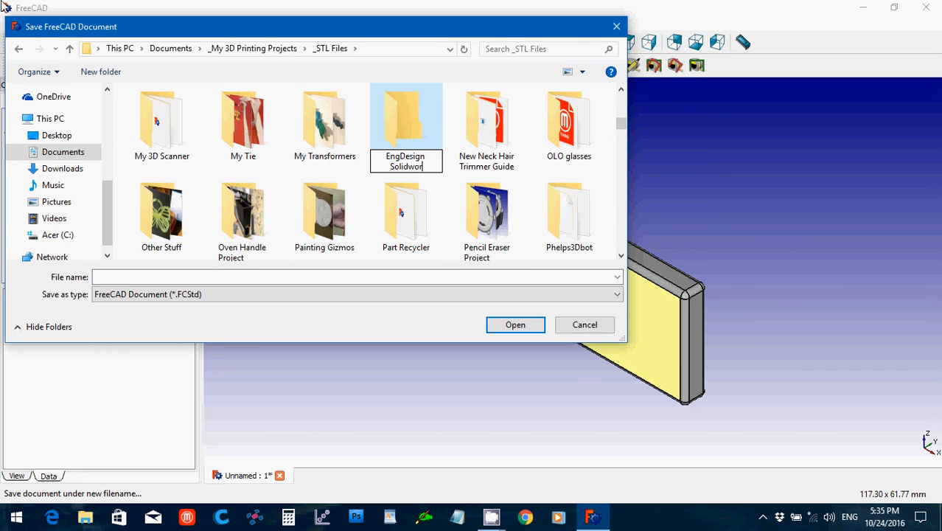
pyautogui.write('ks 2012')
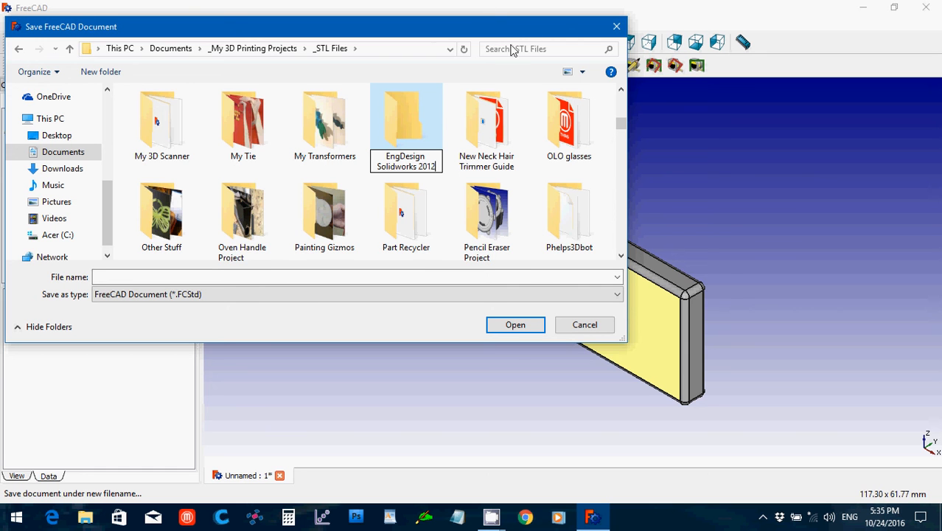
pyautogui.press('Return')
# Step: Save the document as Guide Rod Assembly Pt1 in the EngDesign Solidworks 2012 folder
pyautogui.doubleClick(408, 123)
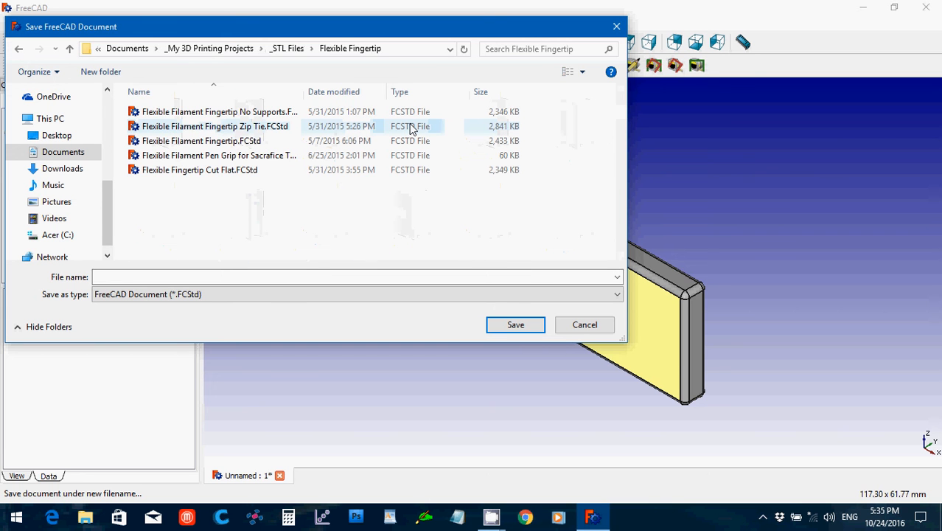
pyautogui.click(286, 49)
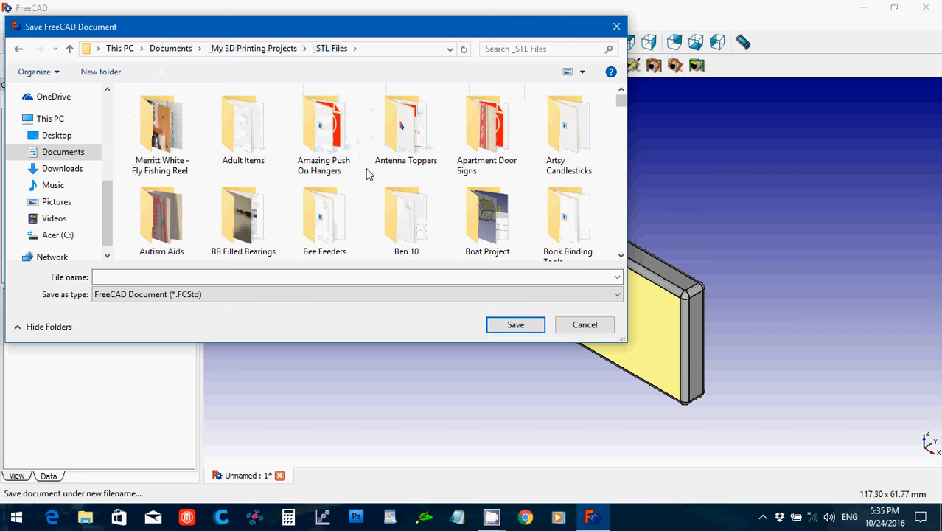
pyautogui.scroll(-2, 411, 178)
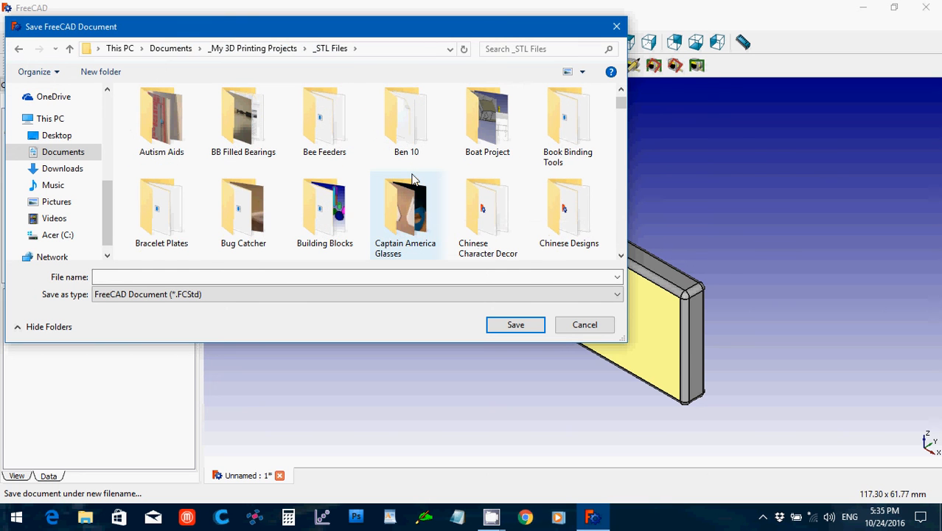
pyautogui.scroll(-3, 411, 179)
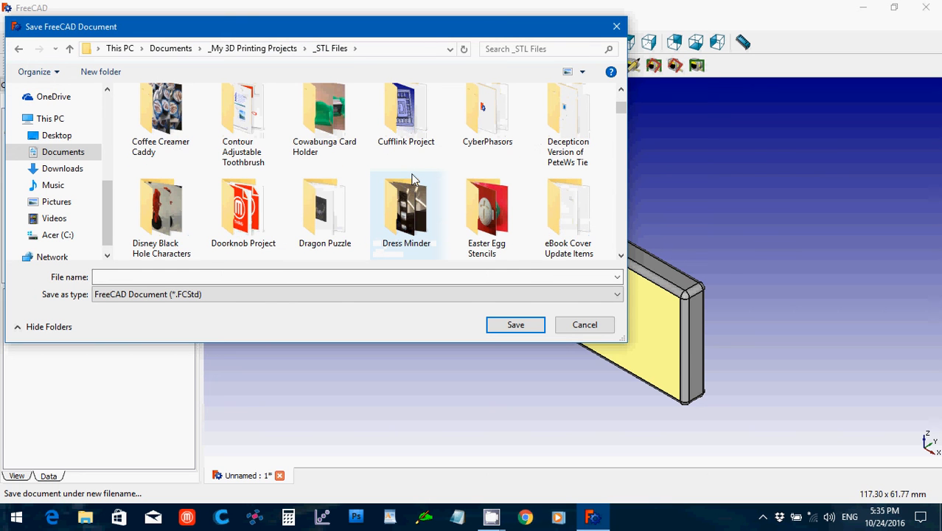
pyautogui.scroll(-1, 411, 179)
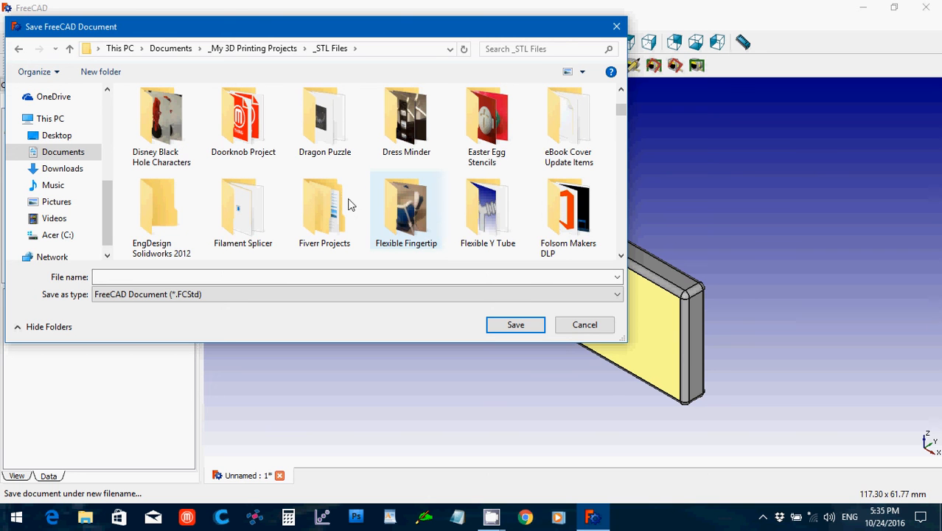
pyautogui.click(162, 213)
pyautogui.doubleClick(162, 212)
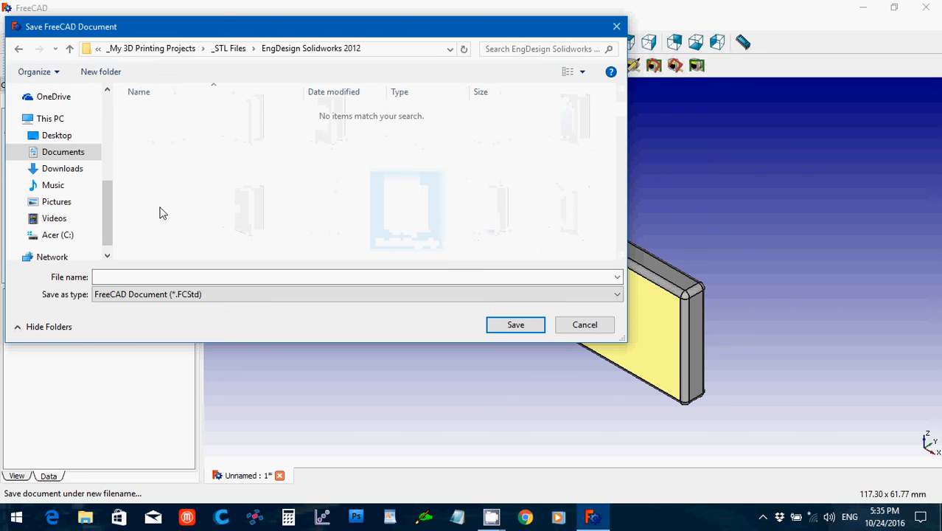
pyautogui.click(143, 277)
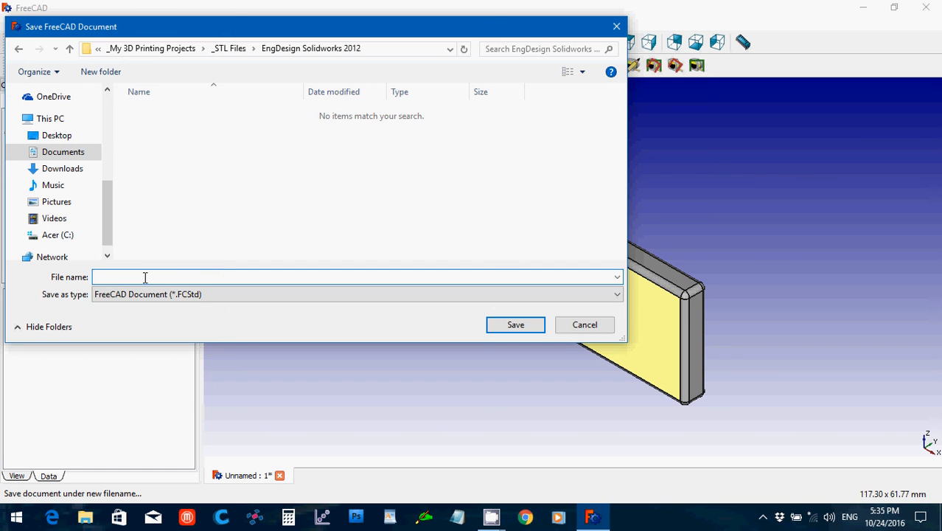
pyautogui.write('Guide Rod Assembly Pt1')
pyautogui.press('Return')
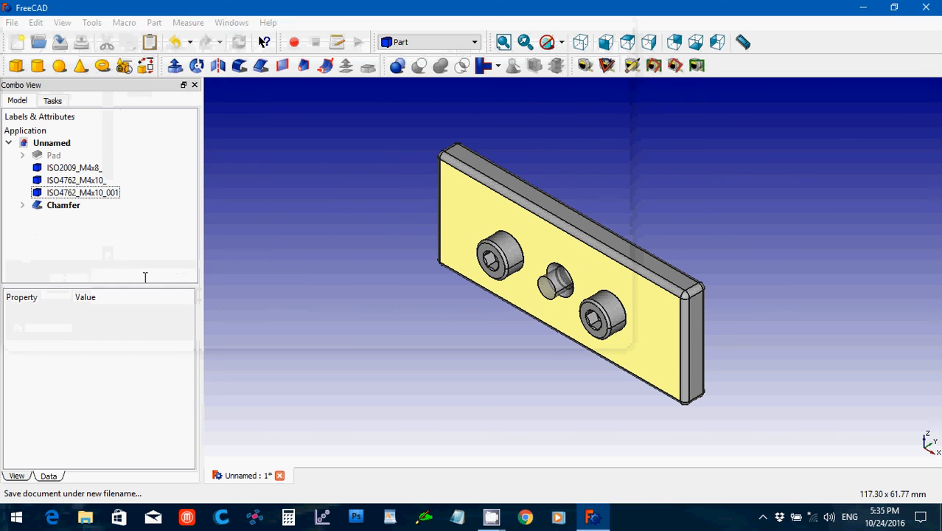